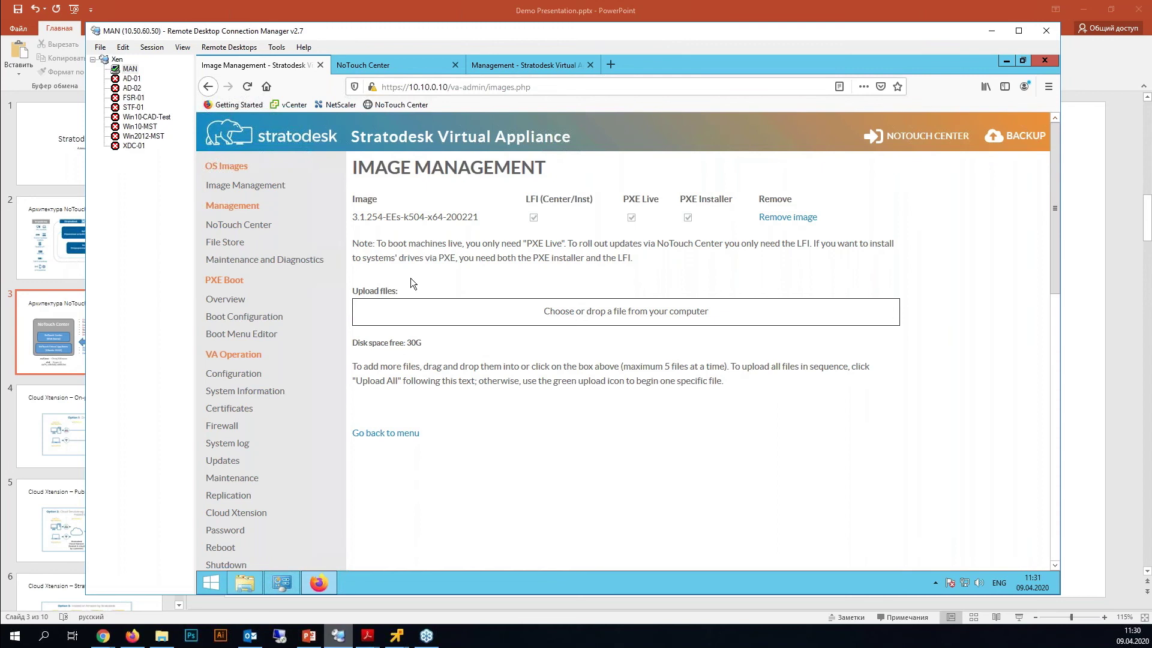
Examine the name and version of the uploaded OS image on the Image Management page
{"action": "left_click", "coordinate": [400, 64]}
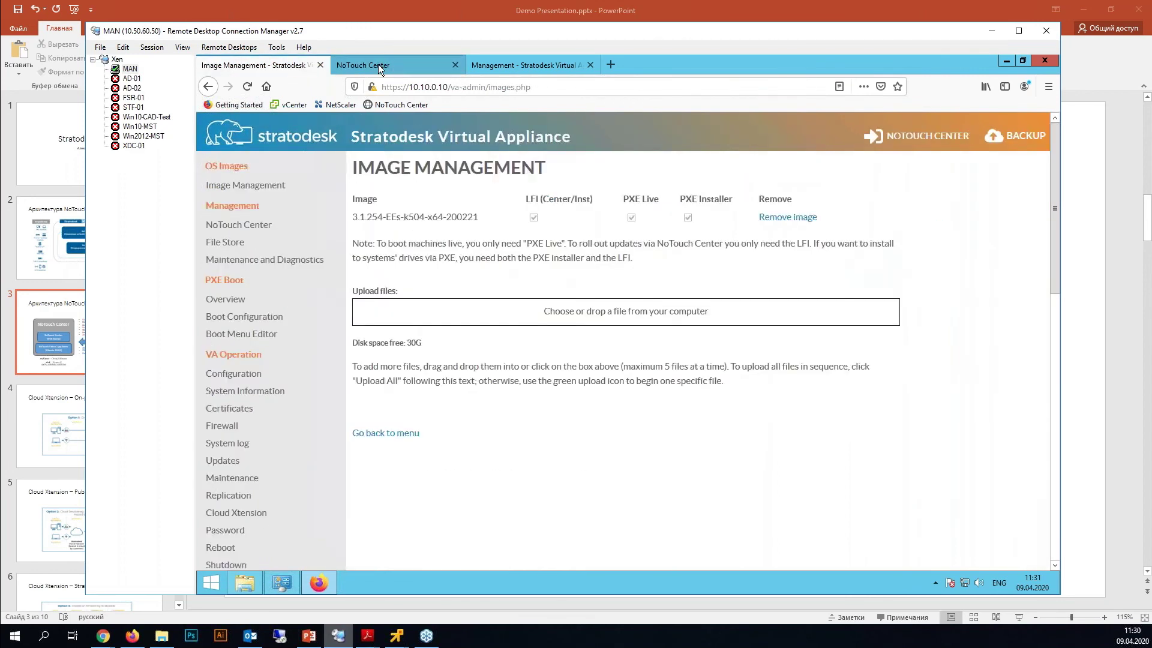
{"action": "left_click", "coordinate": [292, 66]}
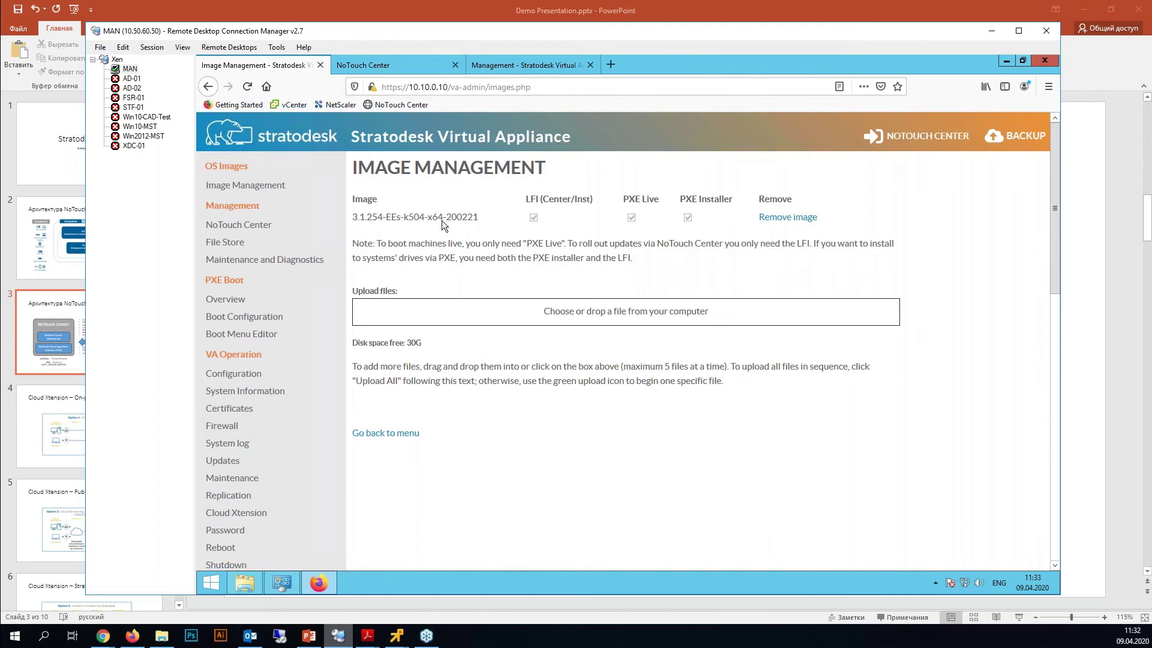
{"action": "double_click", "coordinate": [392, 216]}
{"action": "left_click_drag", "start_coordinate": [409, 217], "coordinate": [428, 224]}
{"action": "left_click_drag", "start_coordinate": [432, 217], "coordinate": [442, 219]}
View the NoTouch architecture slide in PowerPoint, and back in the appliance console review the WebDAV addresses on the File Store page
{"action": "key", "text": "alt+Tab"}
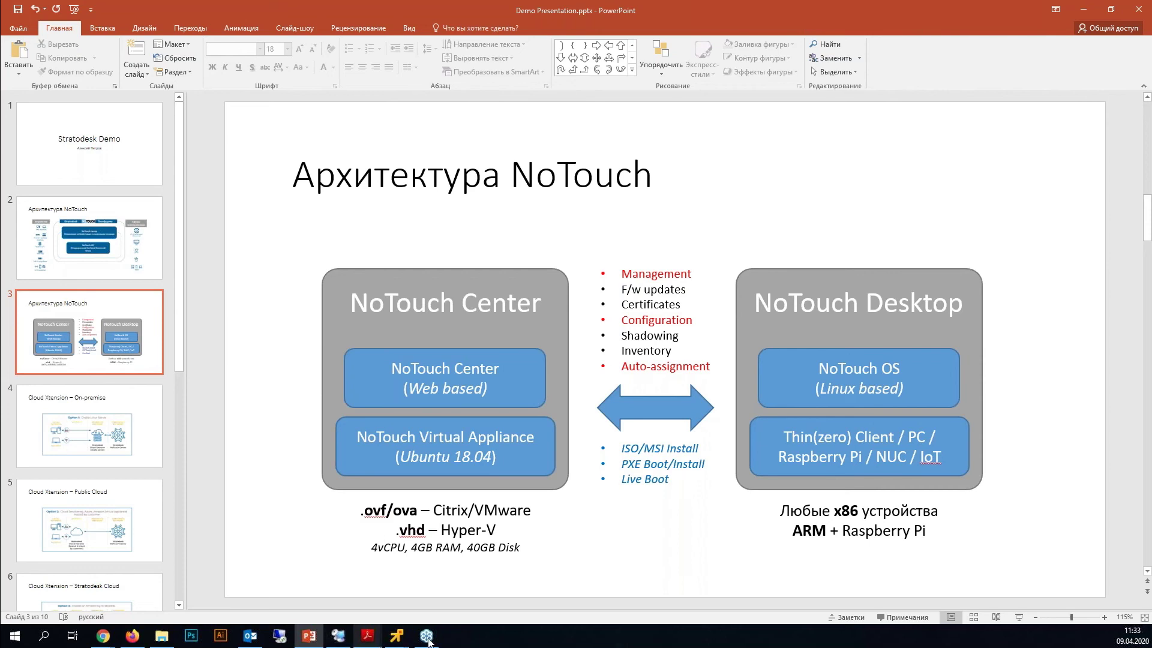
{"action": "key", "text": "alt+Tab"}
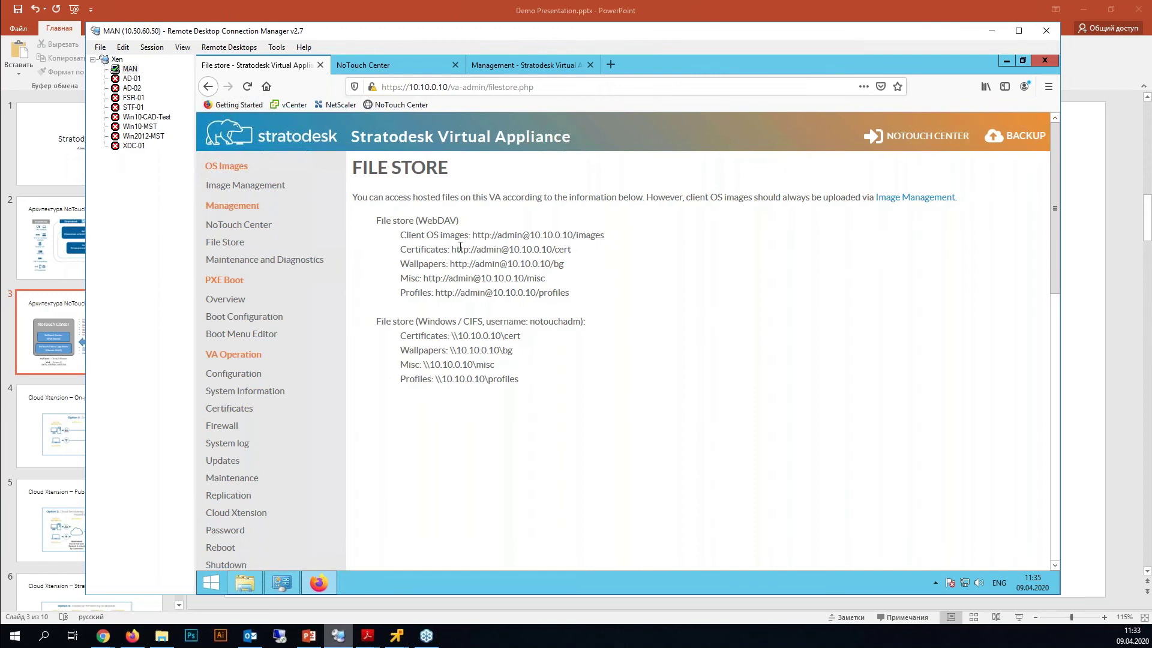
{"action": "left_click_drag", "start_coordinate": [436, 234], "coordinate": [541, 288]}
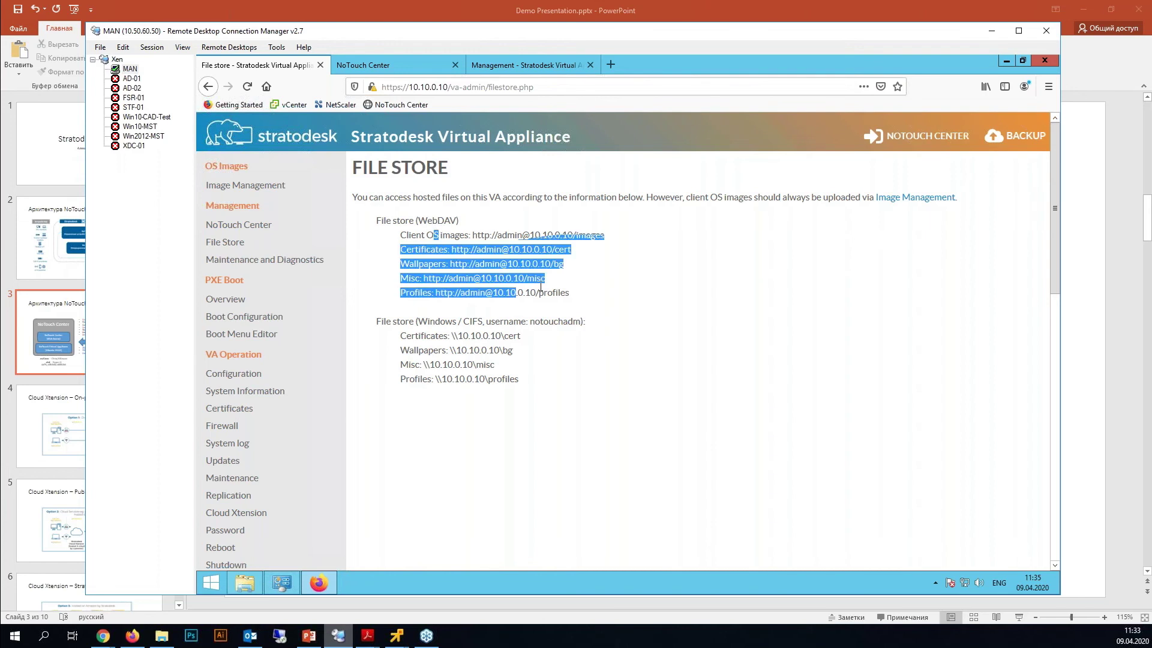
{"action": "left_click", "coordinate": [491, 253]}
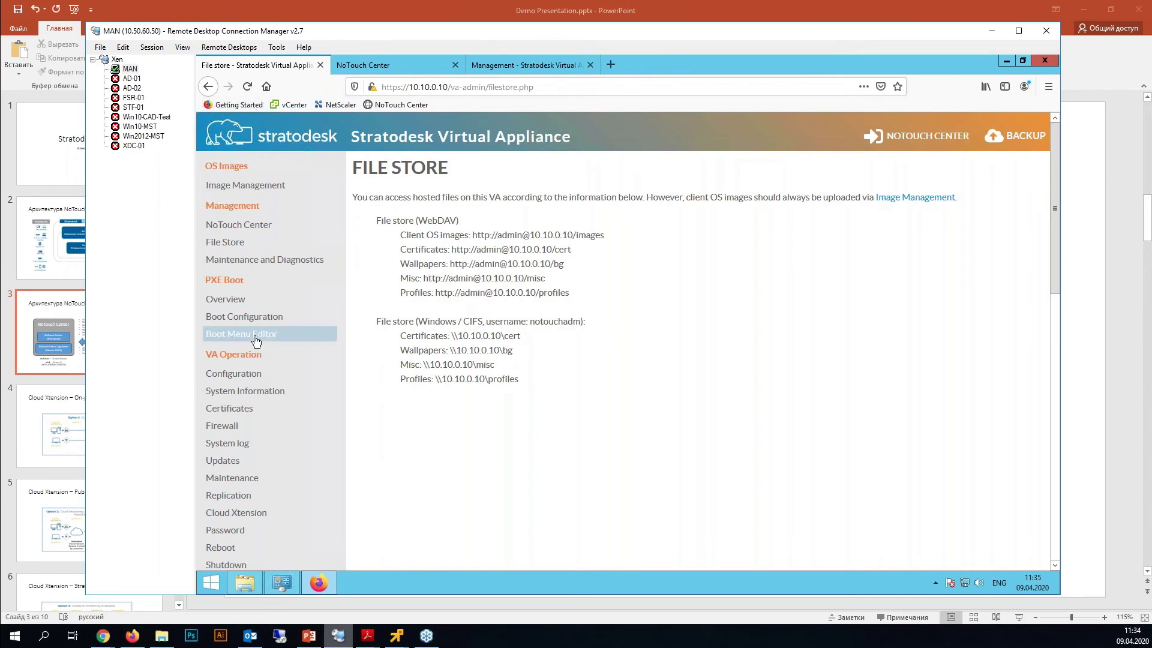
Open the PXE boot overview and examine the DHCP options 66 and 67 required for network boot
{"action": "left_click", "coordinate": [225, 299]}
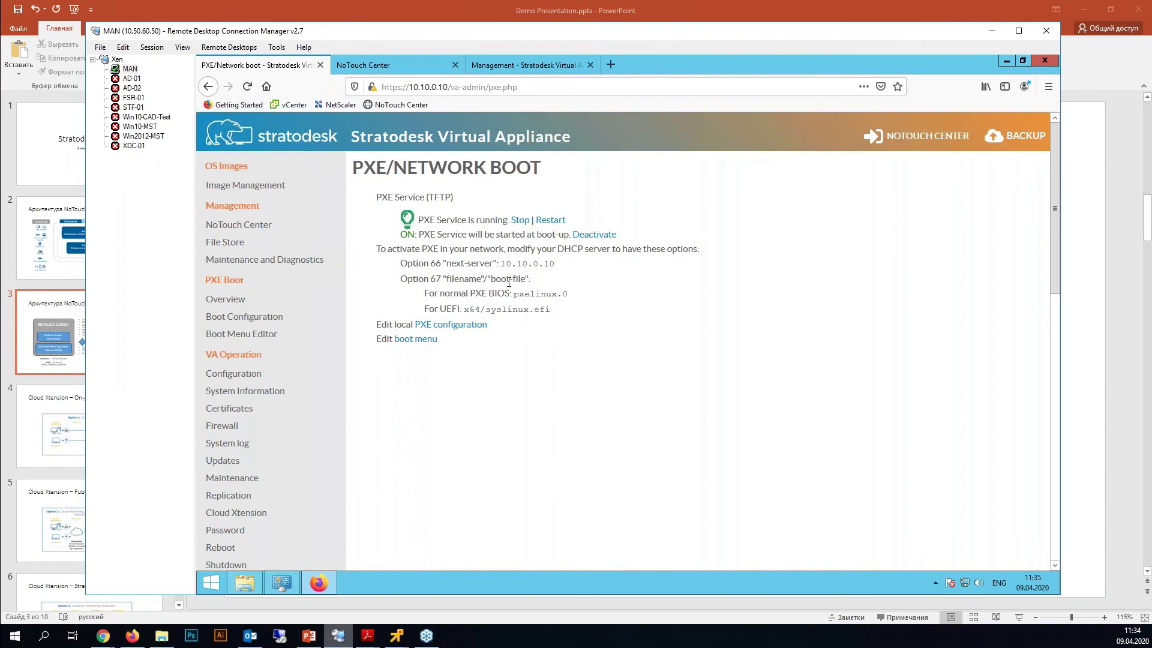
{"action": "left_click_drag", "start_coordinate": [401, 264], "coordinate": [535, 284]}
{"action": "left_click", "coordinate": [545, 276]}
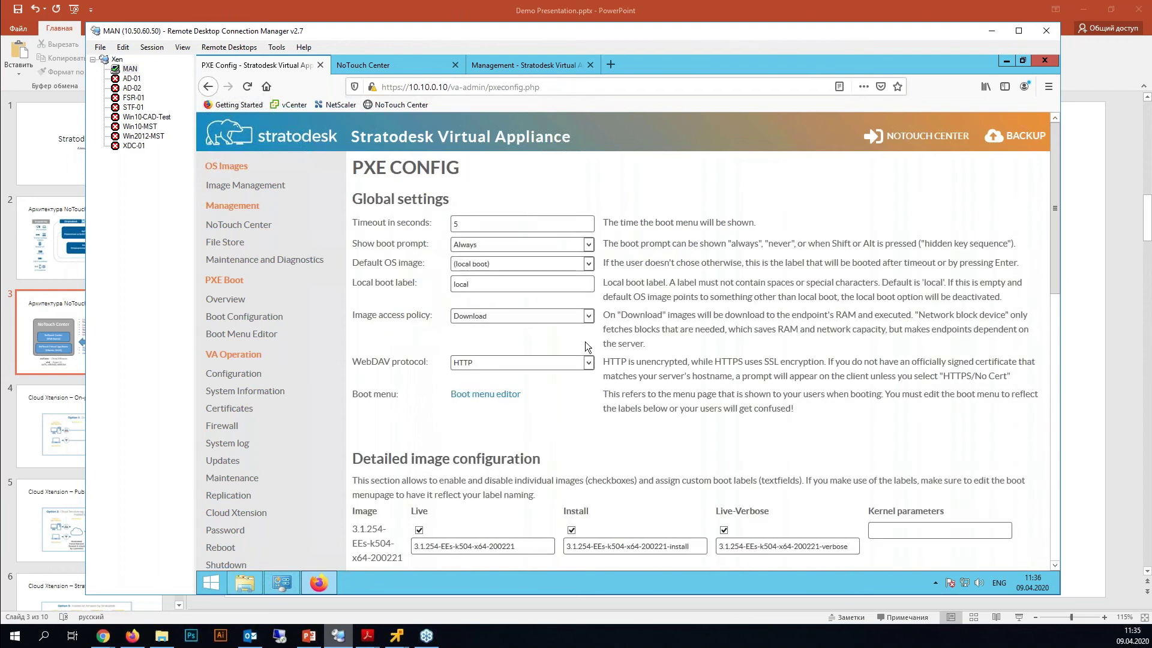
Review the global settings and the detailed image configuration on the PXE Config page
{"action": "scroll", "coordinate": [673, 360], "scroll_direction": "down", "scroll_amount": 4}
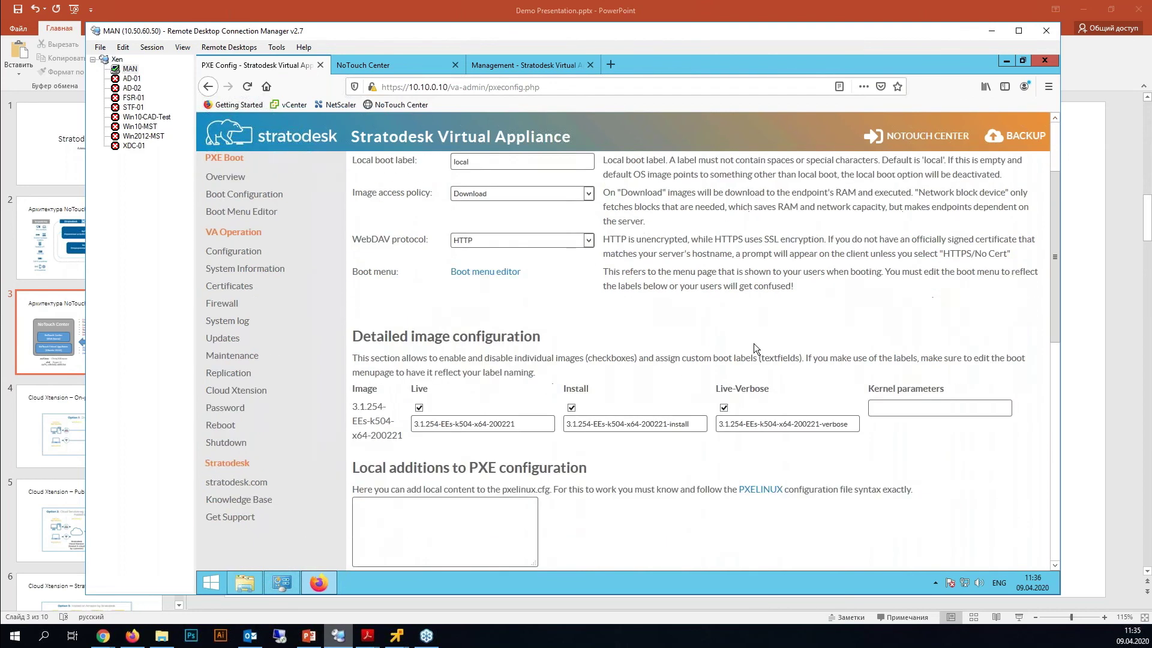
{"action": "scroll", "coordinate": [754, 344], "scroll_direction": "up", "scroll_amount": 4}
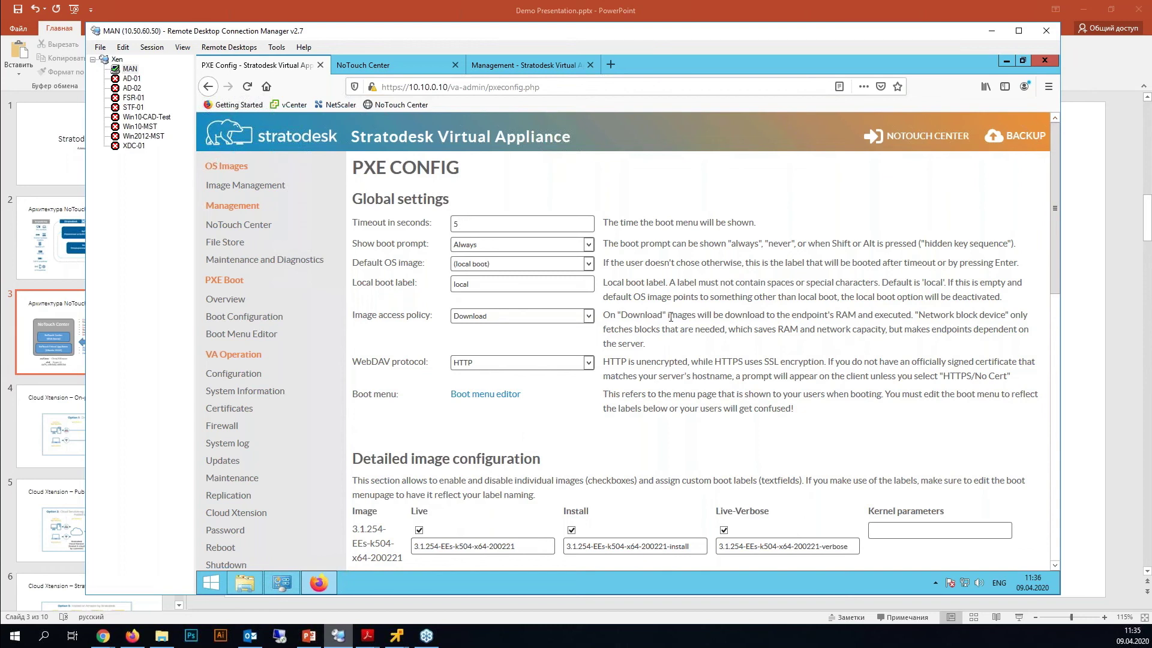
{"action": "scroll", "coordinate": [779, 378], "scroll_direction": "down", "scroll_amount": 2}
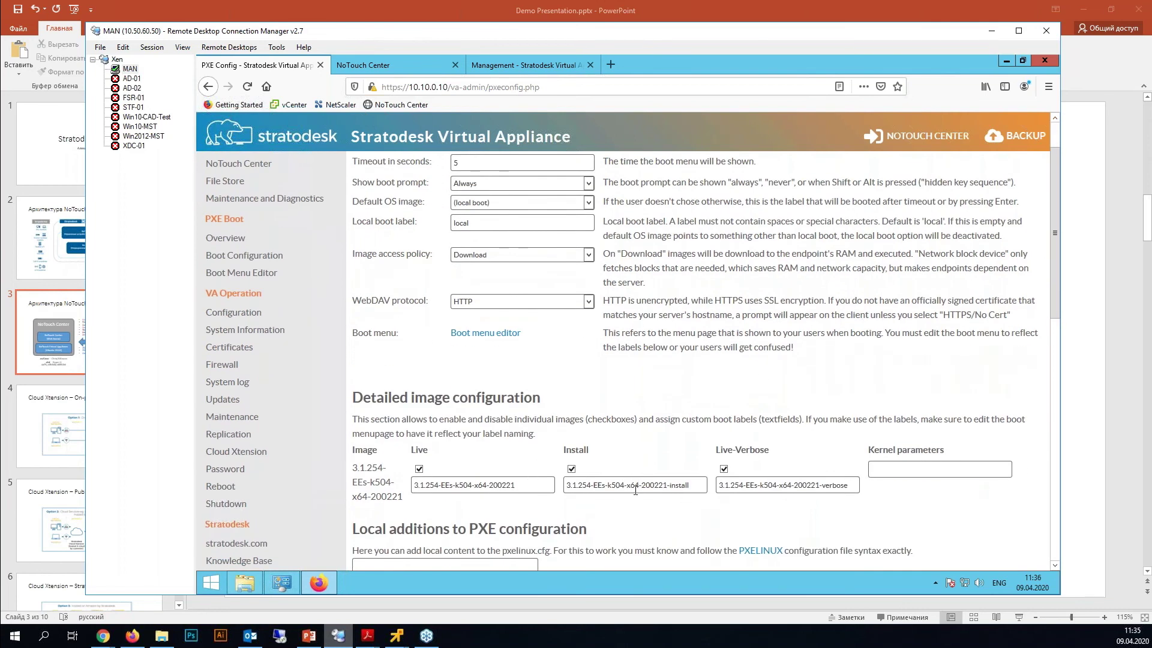
{"action": "scroll", "coordinate": [636, 490], "scroll_direction": "up", "scroll_amount": 2}
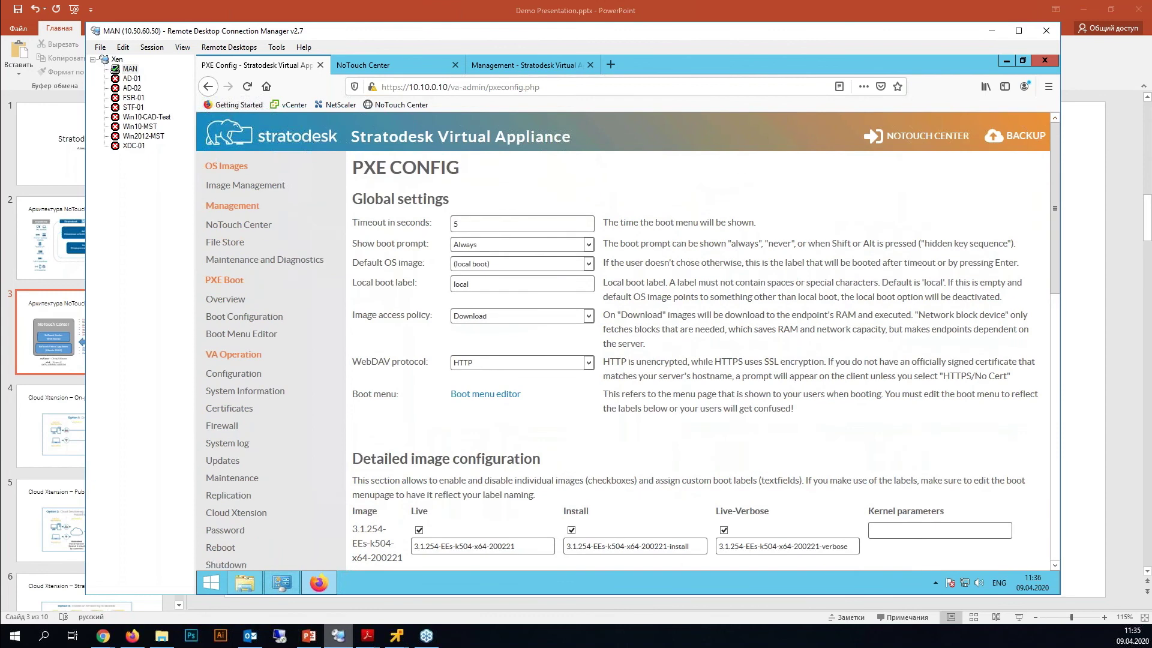
Enter AUTOINSTALL as the kernel parameter for image 3.1.254-EEs-k504-x64-200221 in the detailed image configuration
{"action": "scroll", "coordinate": [426, 473], "scroll_direction": "down", "scroll_amount": 5}
{"action": "scroll", "coordinate": [426, 473], "scroll_direction": "up", "scroll_amount": 3}
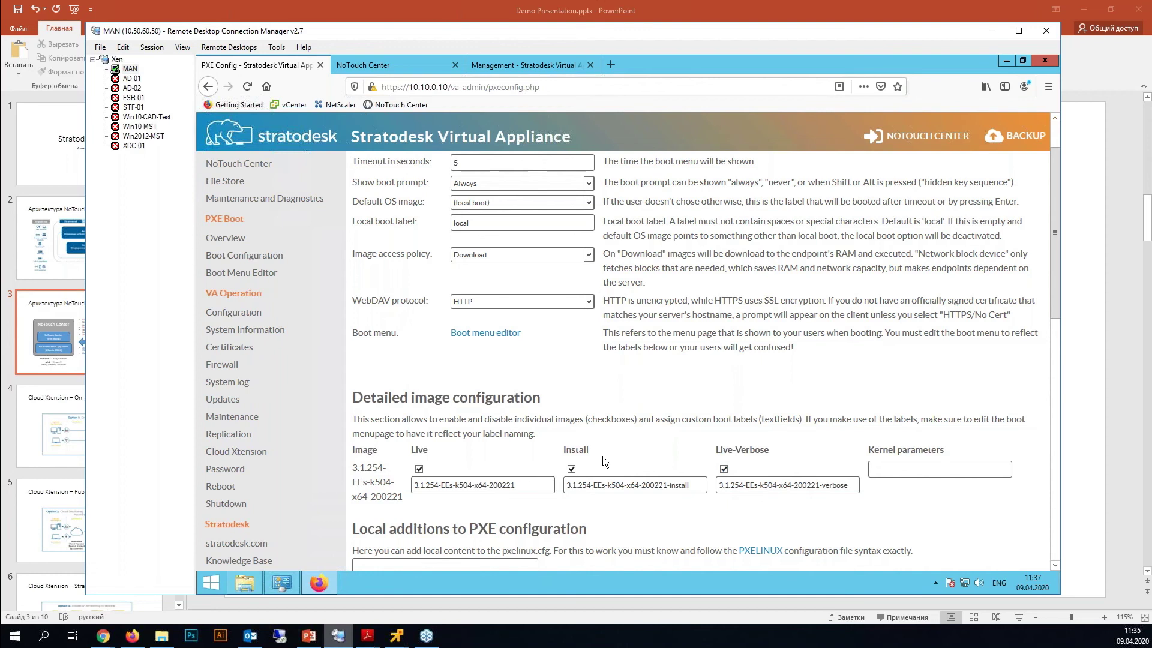
{"action": "left_click", "coordinate": [883, 469]}
{"action": "type", "text": "AUTOINSTALL"}
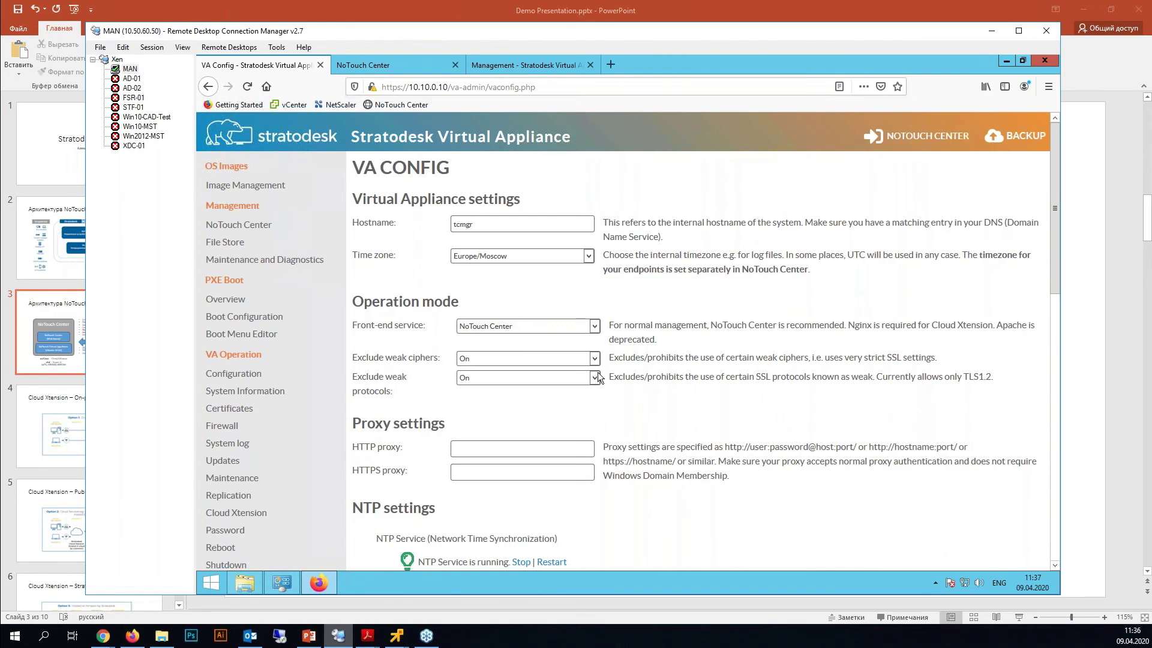
Examine the proxy, NTP, SSH and Samba file sharing settings in the virtual appliance configuration
{"action": "scroll", "coordinate": [606, 431], "scroll_direction": "down", "scroll_amount": 3}
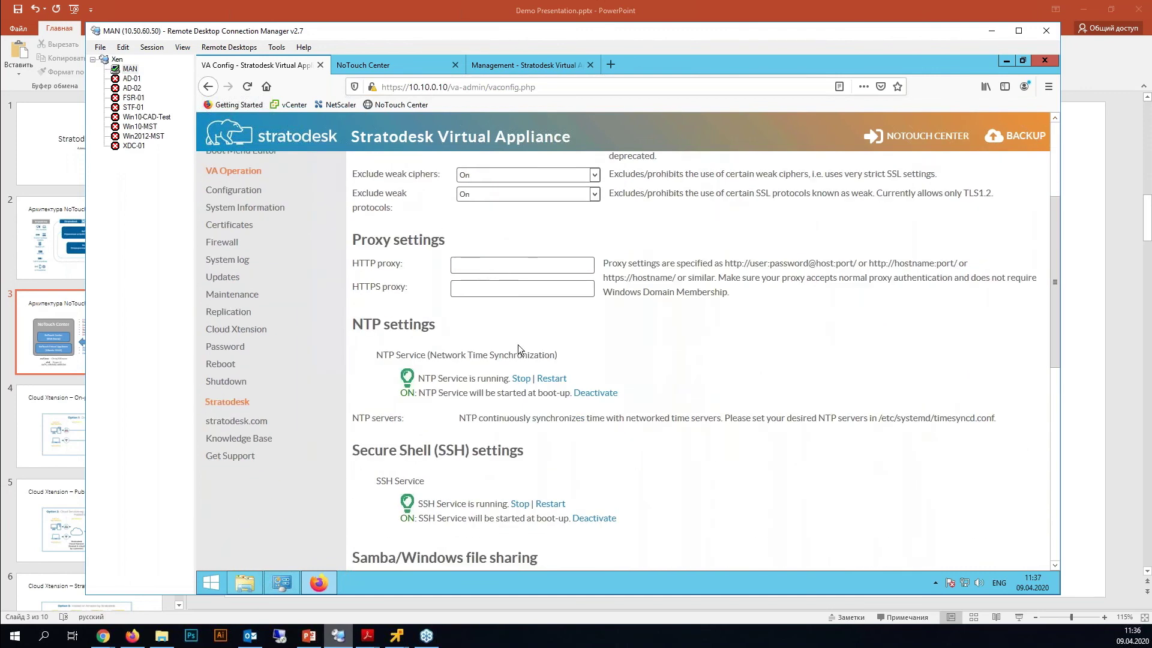
{"action": "scroll", "coordinate": [516, 344], "scroll_direction": "down", "scroll_amount": 2}
{"action": "scroll", "coordinate": [516, 343], "scroll_direction": "down", "scroll_amount": 1}
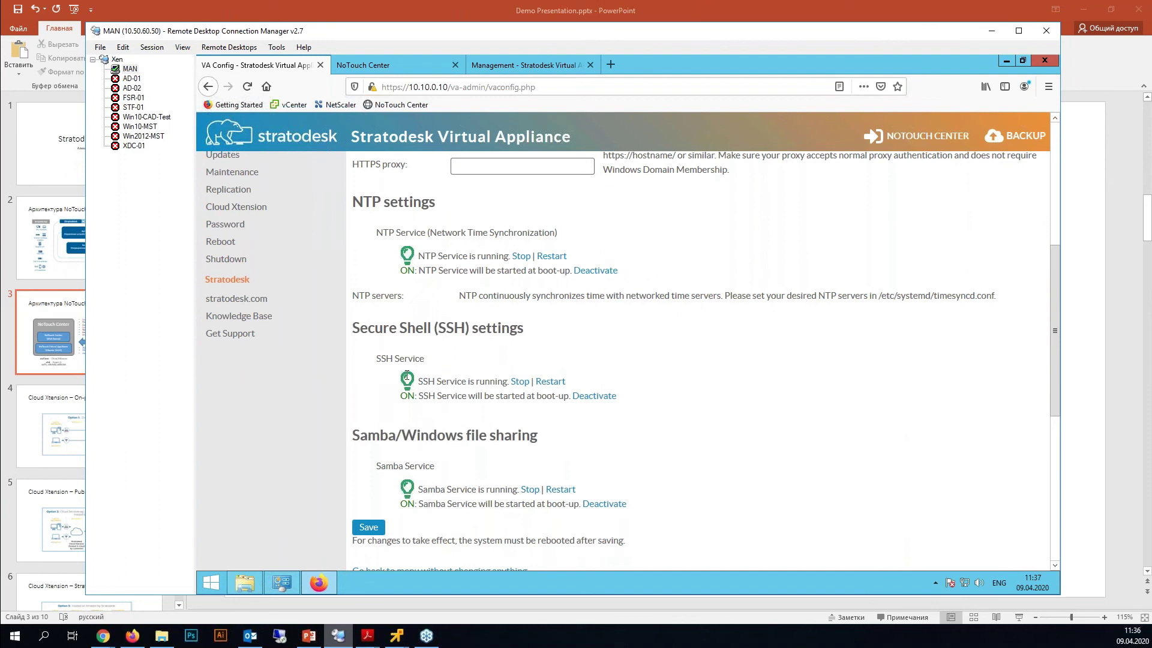
{"action": "scroll", "coordinate": [270, 300], "scroll_direction": "up", "scroll_amount": 4}
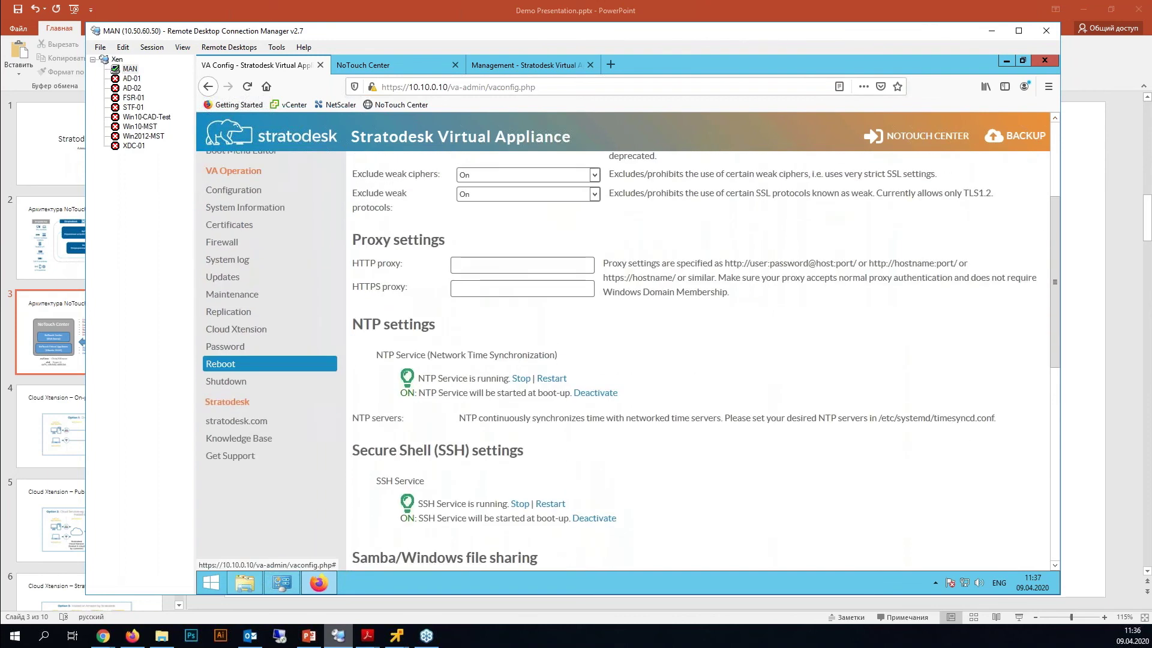
{"action": "scroll", "coordinate": [270, 336], "scroll_direction": "up", "scroll_amount": 2}
View the web certificate details and upload options, and open the appliance's firewall rules
{"action": "left_click", "coordinate": [239, 287]}
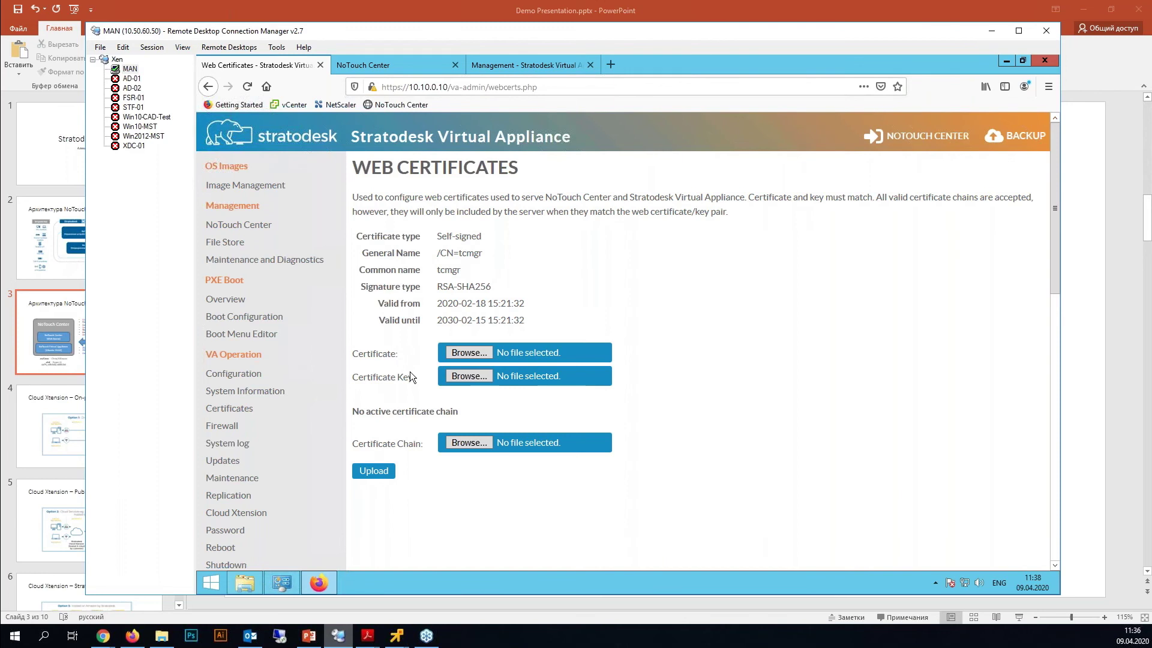
{"action": "scroll", "coordinate": [259, 431], "scroll_direction": "down", "scroll_amount": 2}
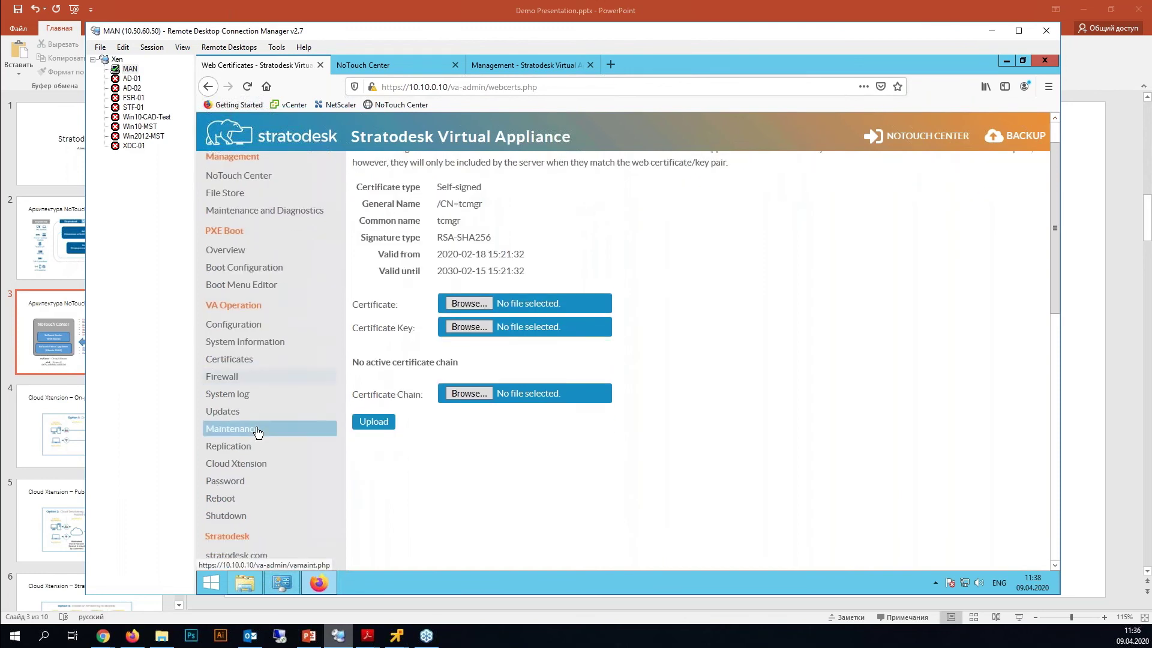
{"action": "left_click", "coordinate": [229, 370]}
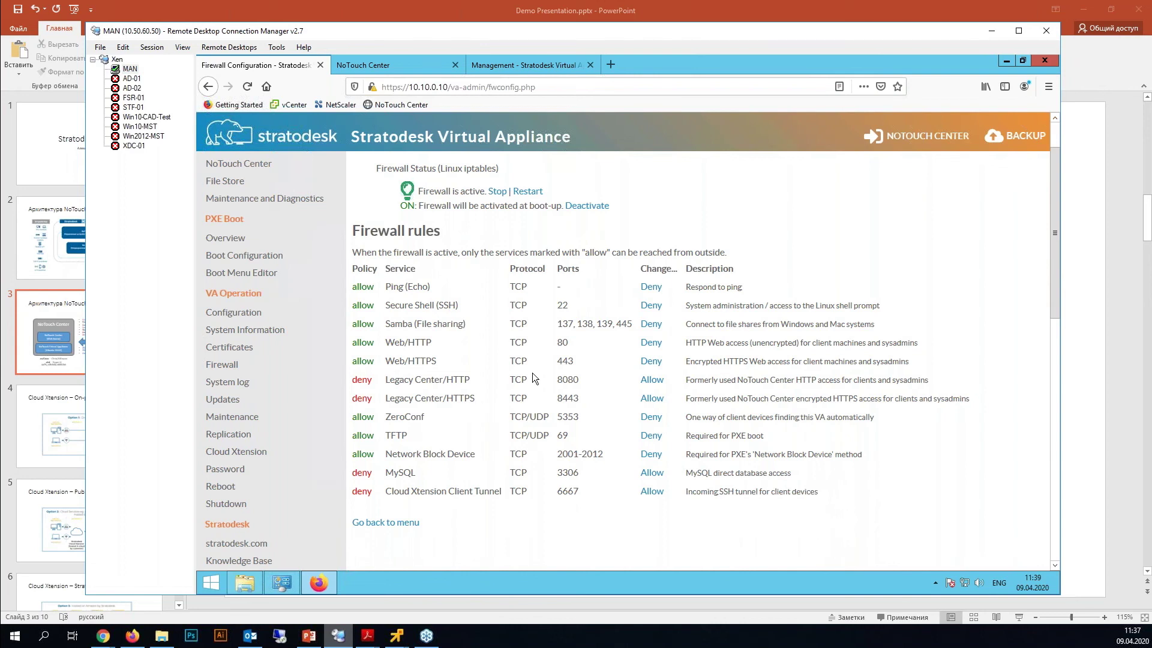
Open the appliance's Updates page and check the NoTouch architecture slide in PowerPoint before returning to it
{"action": "left_click", "coordinate": [264, 400]}
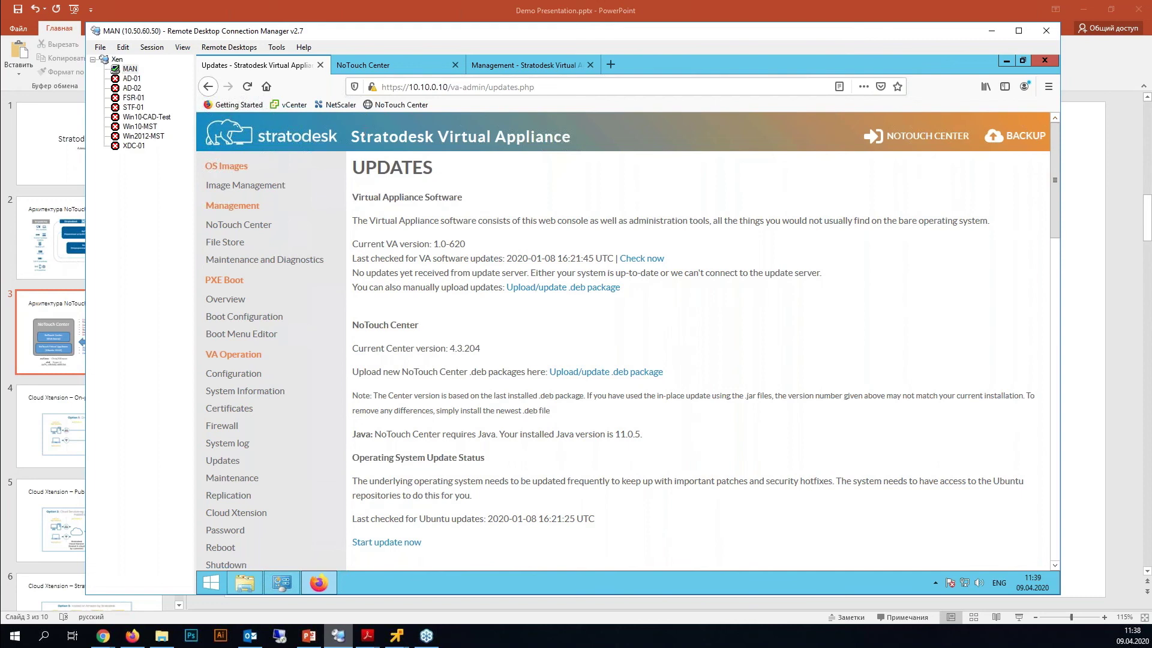
{"action": "key", "text": "alt+Tab"}
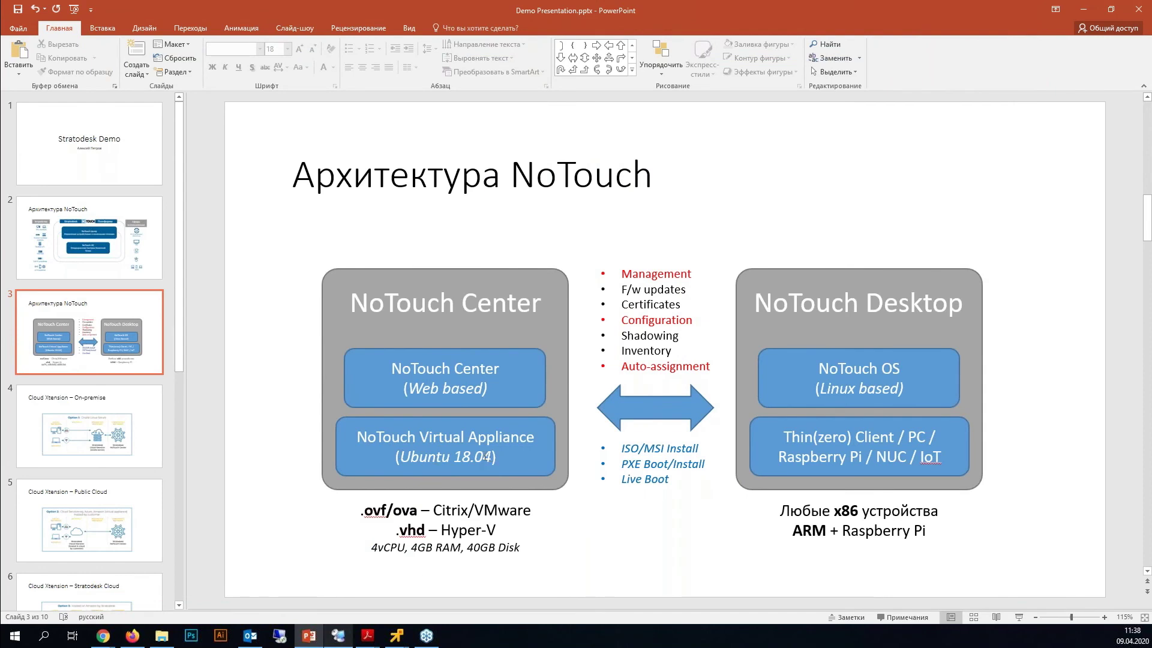
{"action": "left_click", "coordinate": [338, 640]}
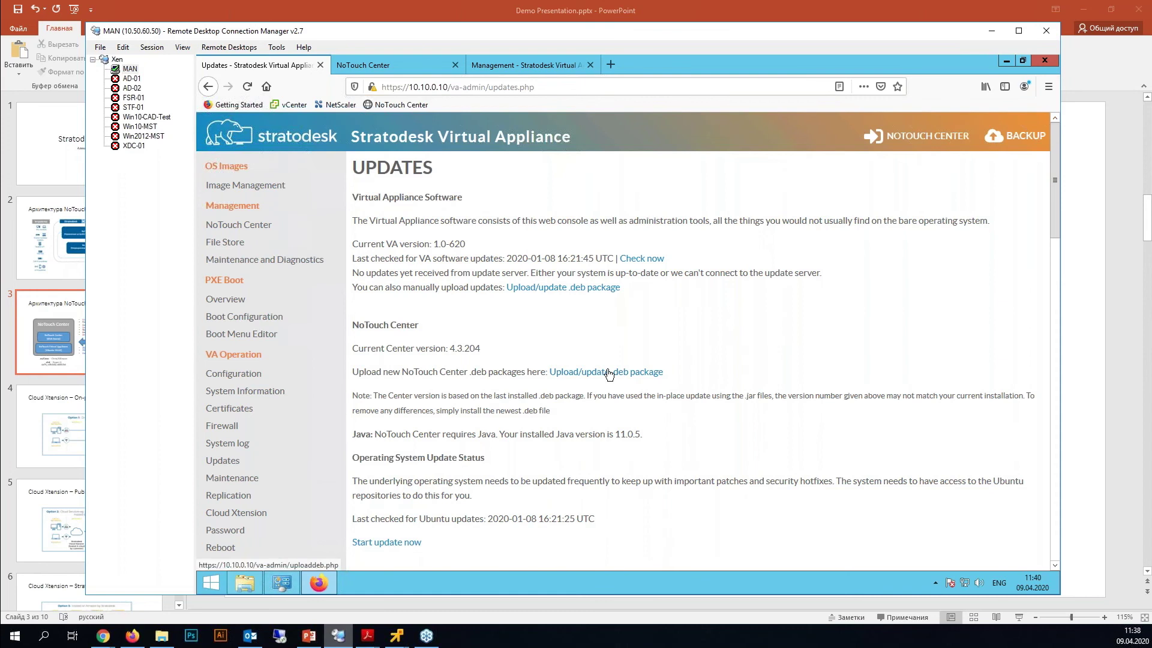
Open the manual .deb package upload, select stratodeskva-1.0-620.deb in the Downloads folder and cancel the file selection
{"action": "left_click", "coordinate": [564, 288]}
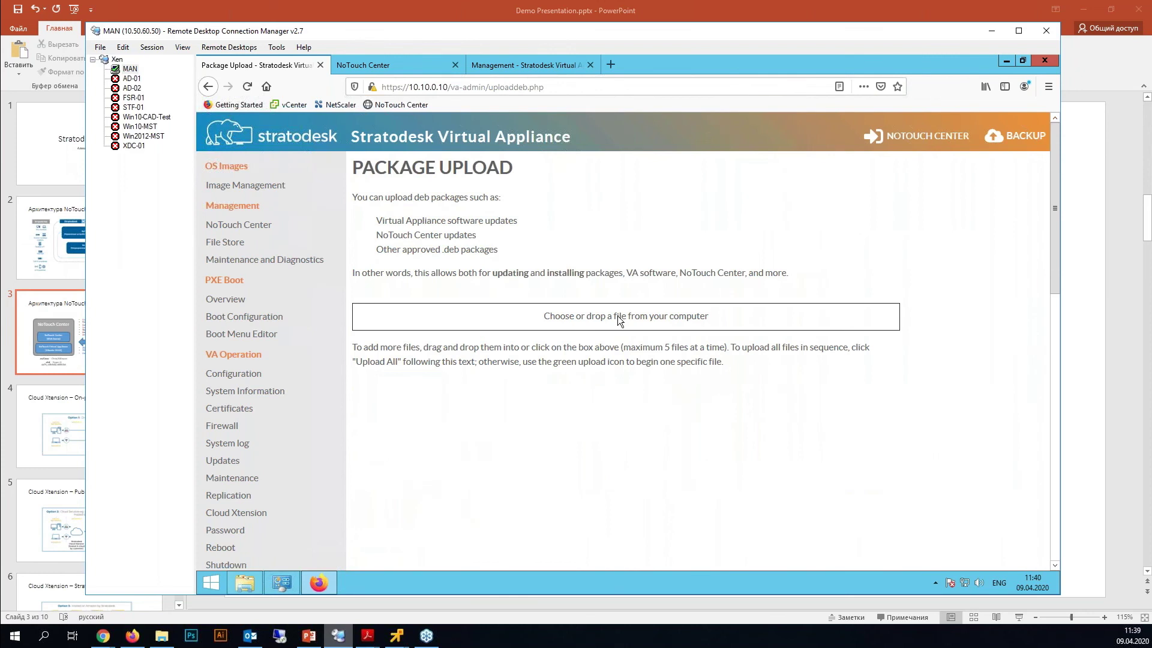
{"action": "left_click", "coordinate": [617, 315]}
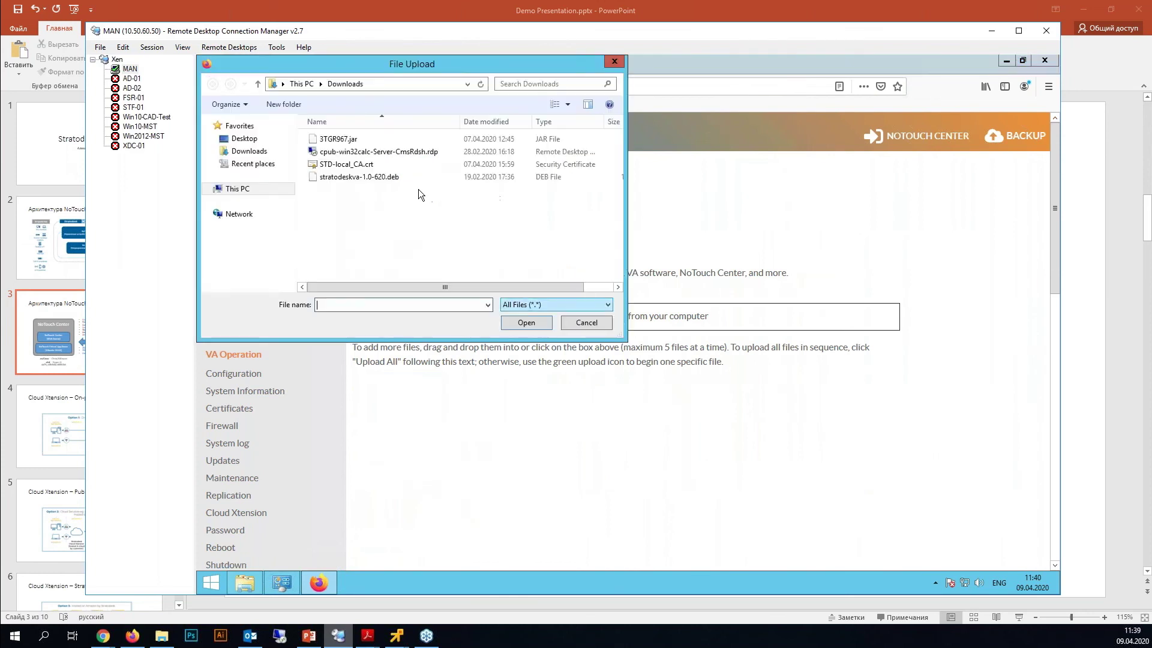
{"action": "left_click", "coordinate": [375, 179]}
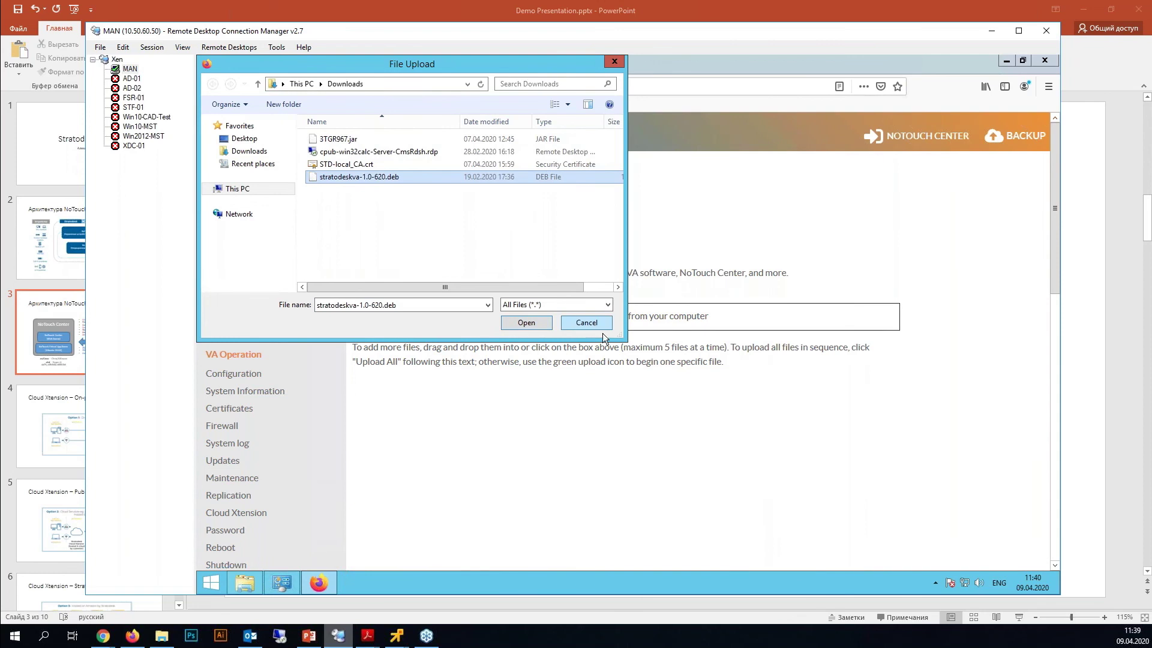
{"action": "left_click", "coordinate": [545, 327]}
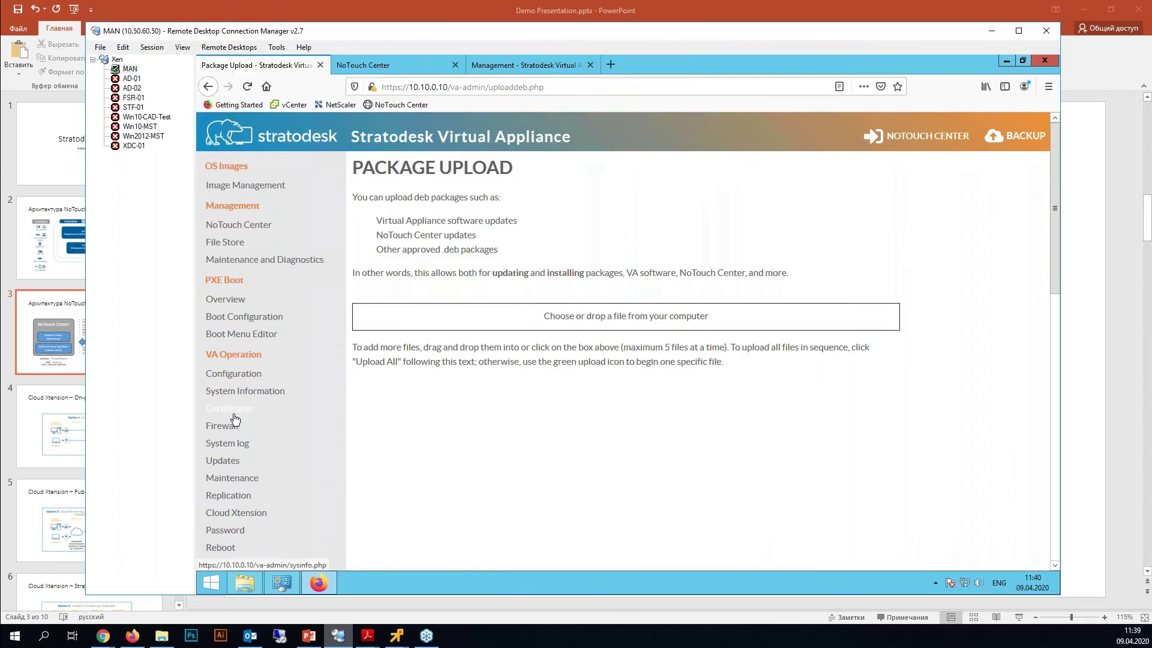
Return to the Updates page and highlight the current virtual appliance and NoTouch Center versions
{"action": "scroll", "coordinate": [240, 510], "scroll_direction": "down", "scroll_amount": 2}
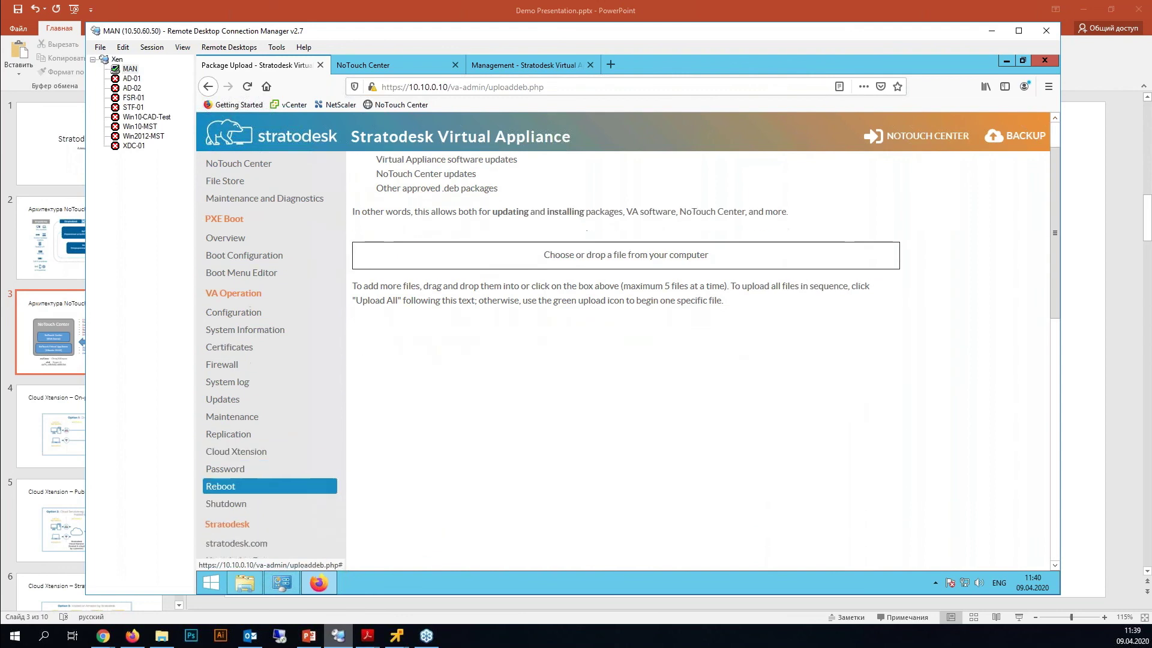
{"action": "left_click", "coordinate": [233, 400]}
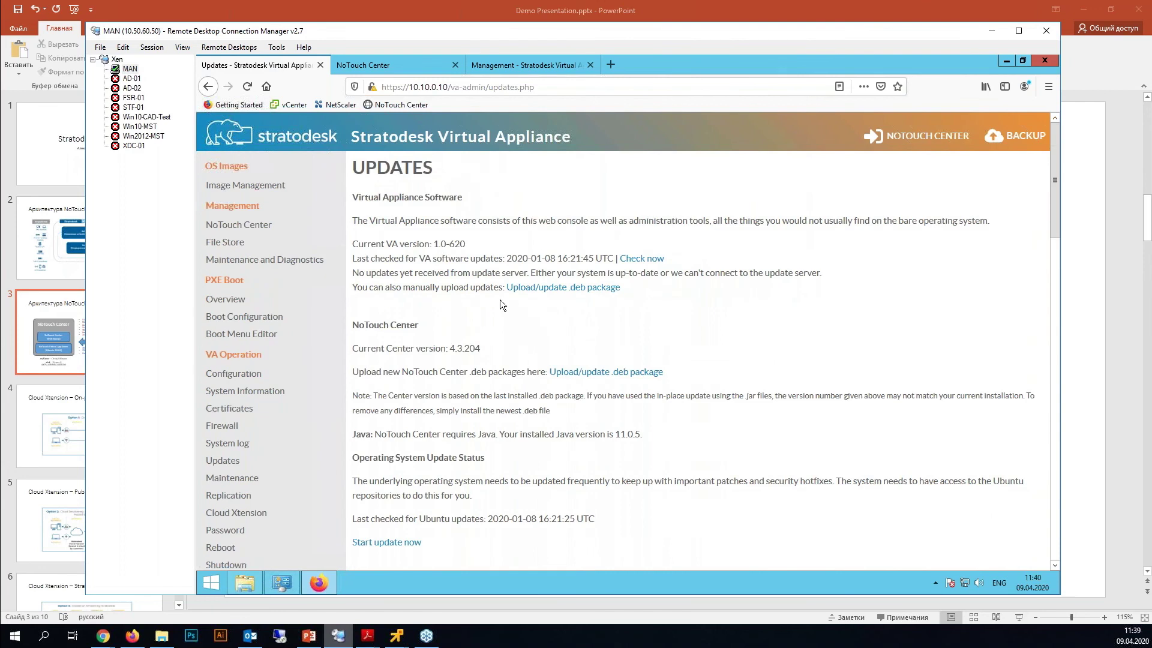
{"action": "left_click_drag", "start_coordinate": [434, 243], "coordinate": [467, 245]}
{"action": "left_click_drag", "start_coordinate": [454, 348], "coordinate": [481, 349]}
Open the VA Replication page and highlight this machine's API key used by replication clients
{"action": "left_click", "coordinate": [272, 497]}
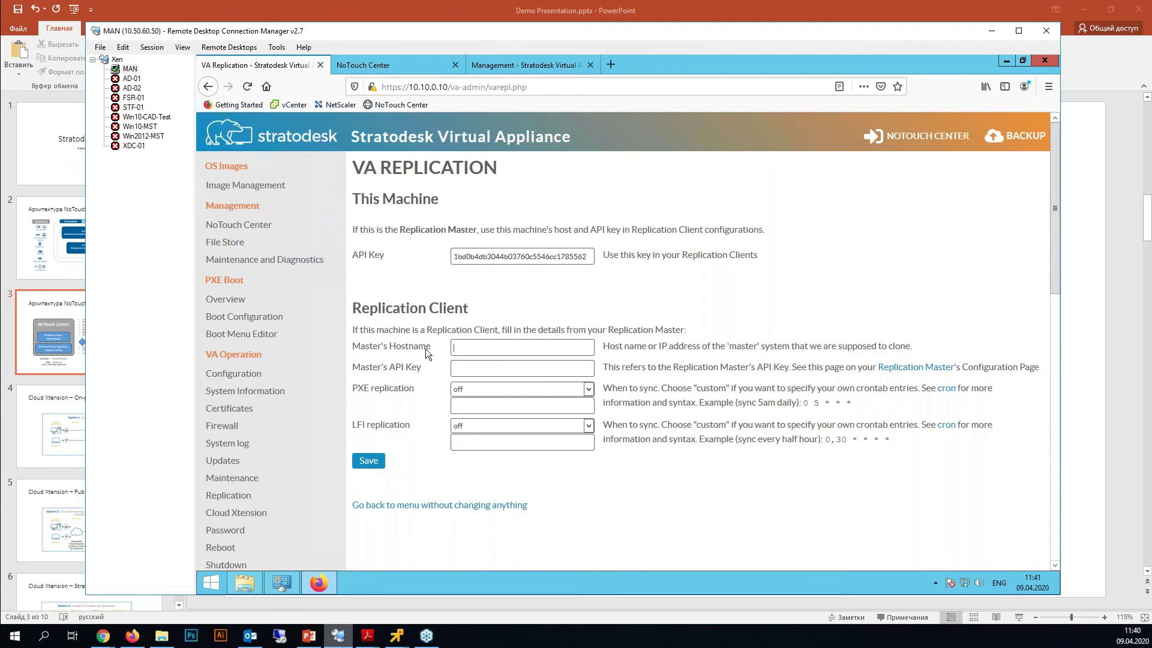
{"action": "double_click", "coordinate": [499, 256]}
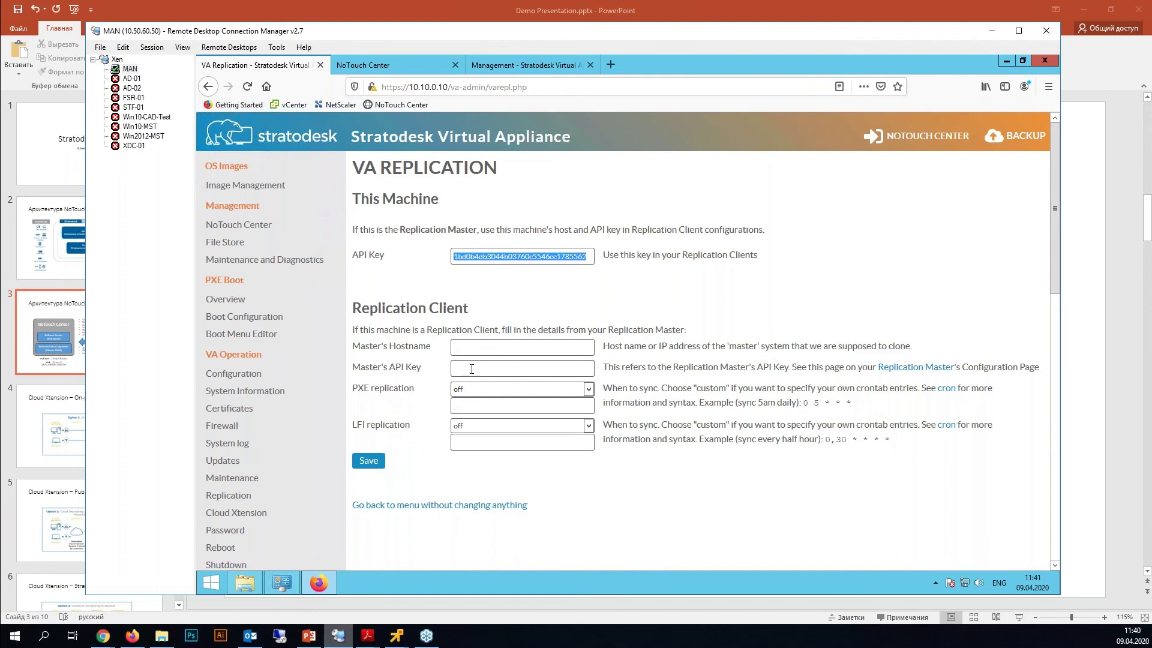
{"action": "left_click", "coordinate": [603, 300]}
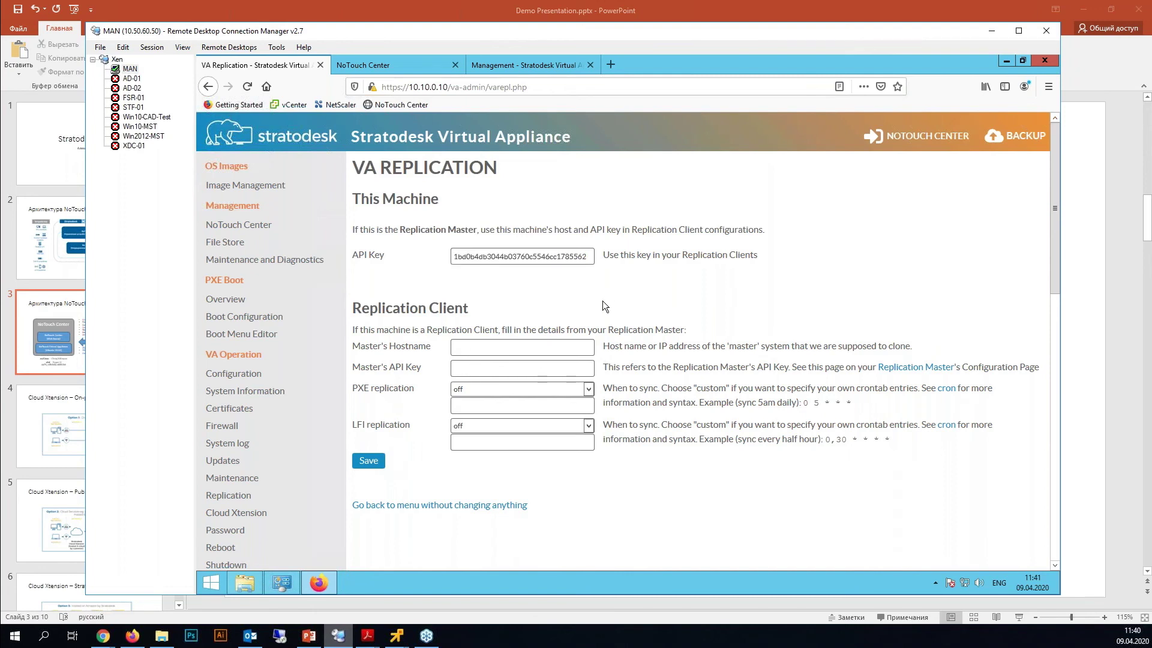
Examine the available PXE replication schedules for the replication client without choosing one
{"action": "left_click", "coordinate": [589, 390]}
{"action": "left_click", "coordinate": [589, 390]}
{"action": "left_click", "coordinate": [589, 390]}
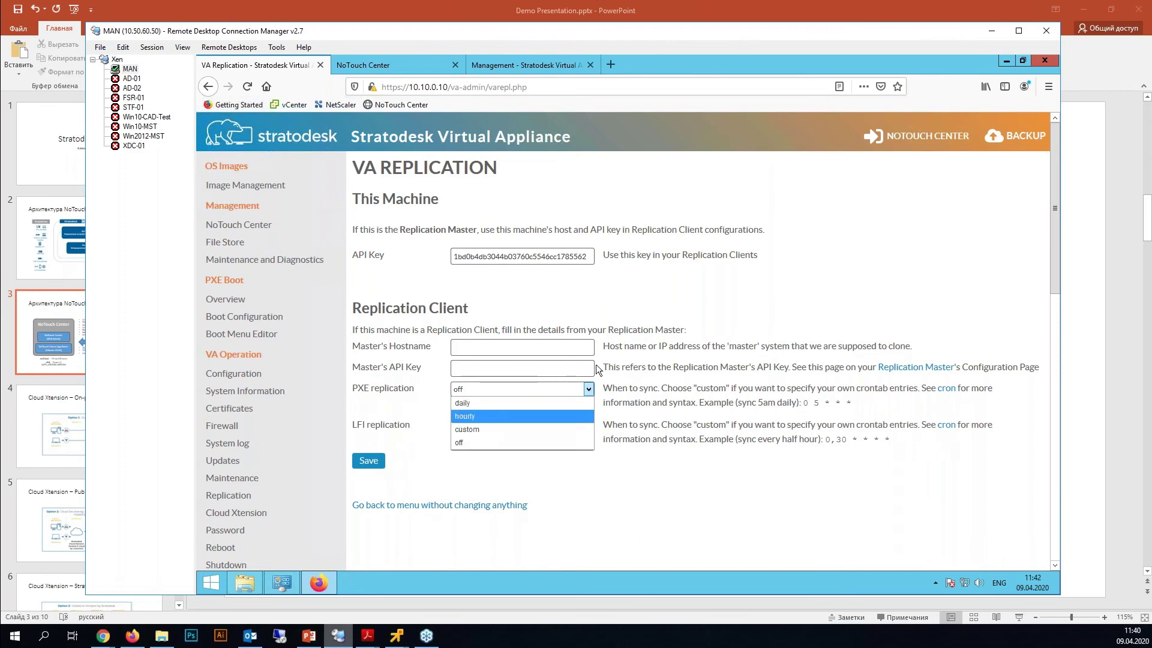
{"action": "left_click", "coordinate": [603, 321]}
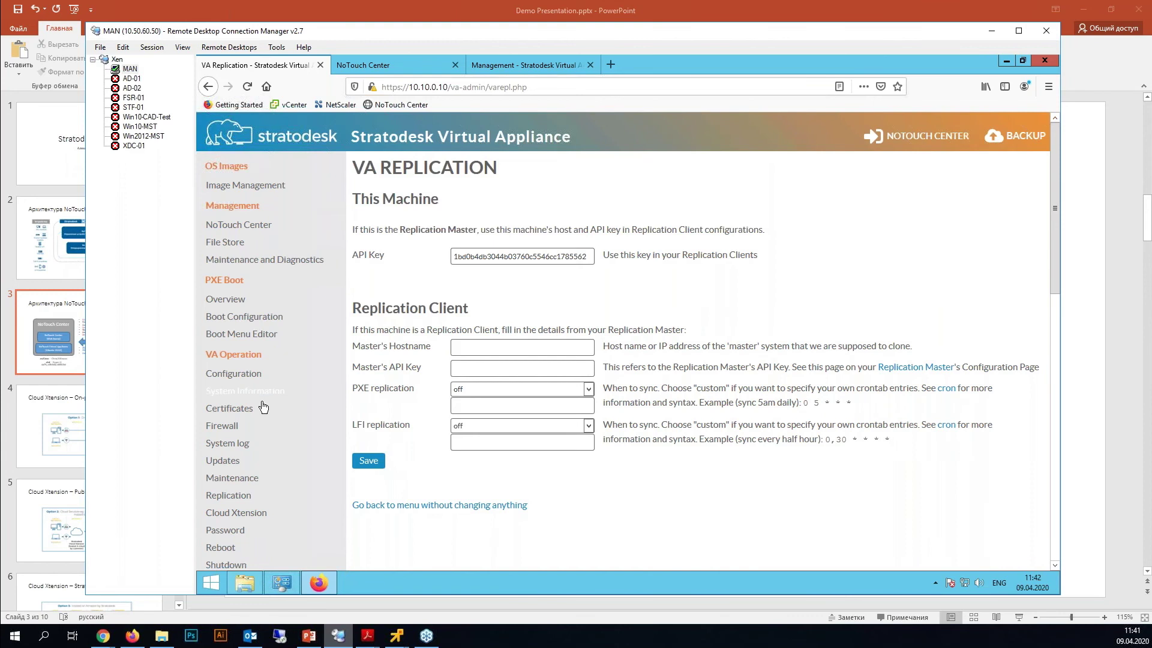
Open the Cloud Xtension settings of the virtual appliance
{"action": "scroll", "coordinate": [246, 408], "scroll_direction": "down", "scroll_amount": 2}
{"action": "left_click", "coordinate": [247, 454]}
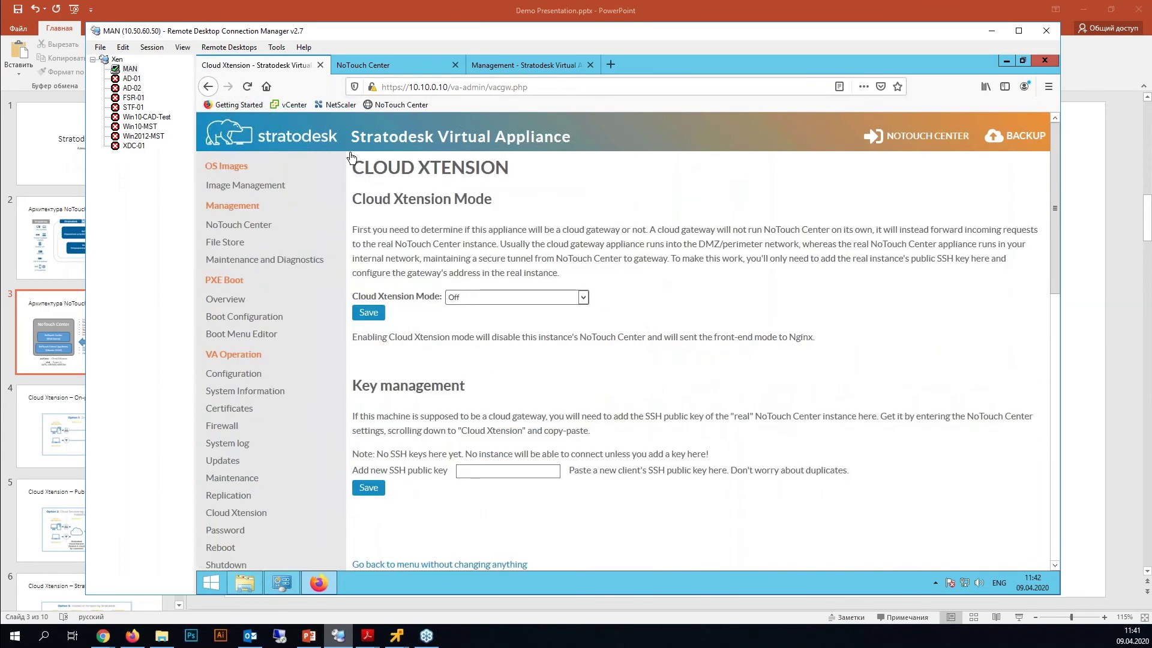
Switch to the PowerPoint presentation and show the Cloud Xtension – On-premise slide, revisiting the NoTouch architecture slide in between
{"action": "left_click", "coordinate": [279, 3]}
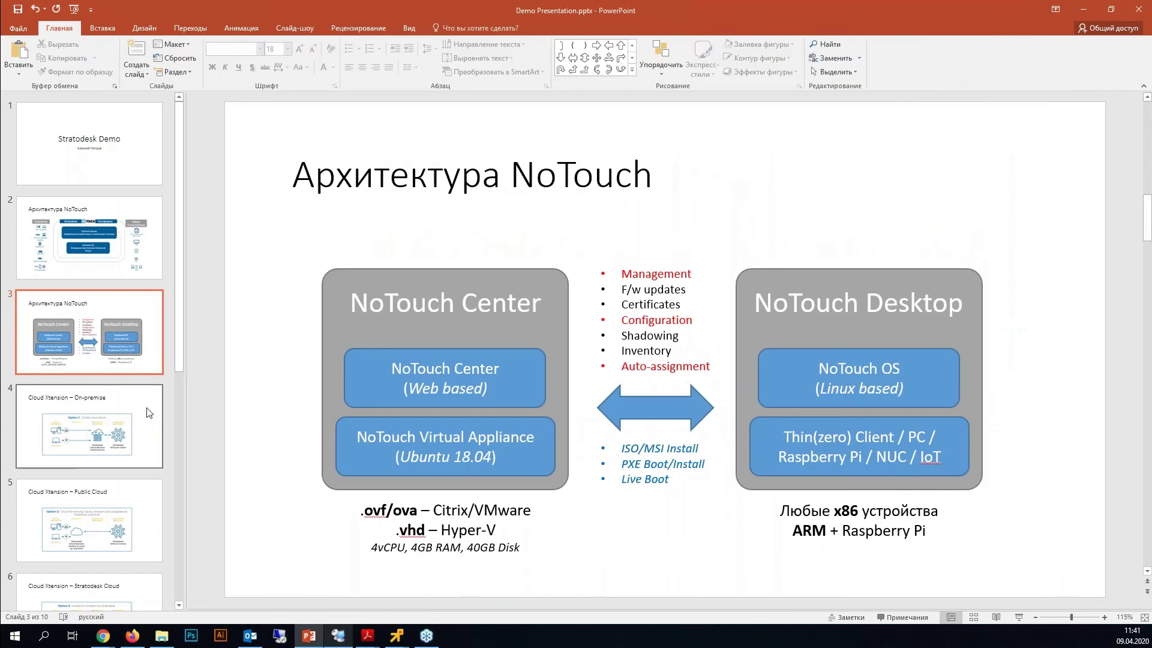
{"action": "left_click", "coordinate": [150, 413]}
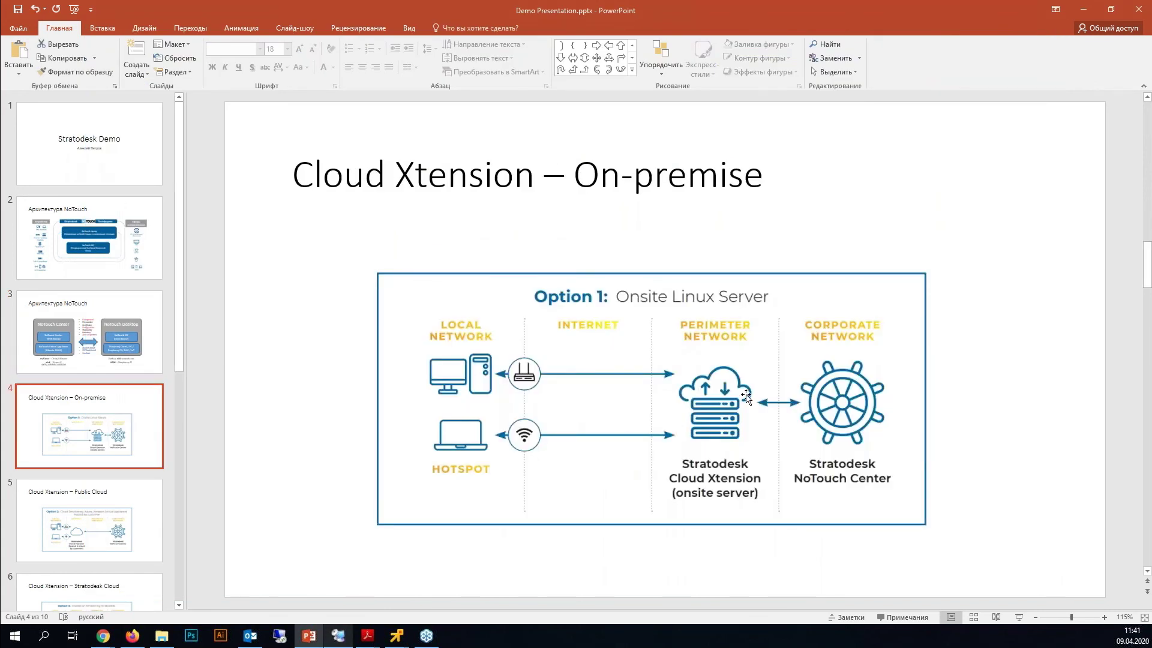
{"action": "scroll", "coordinate": [726, 458], "scroll_direction": "up", "scroll_amount": 1}
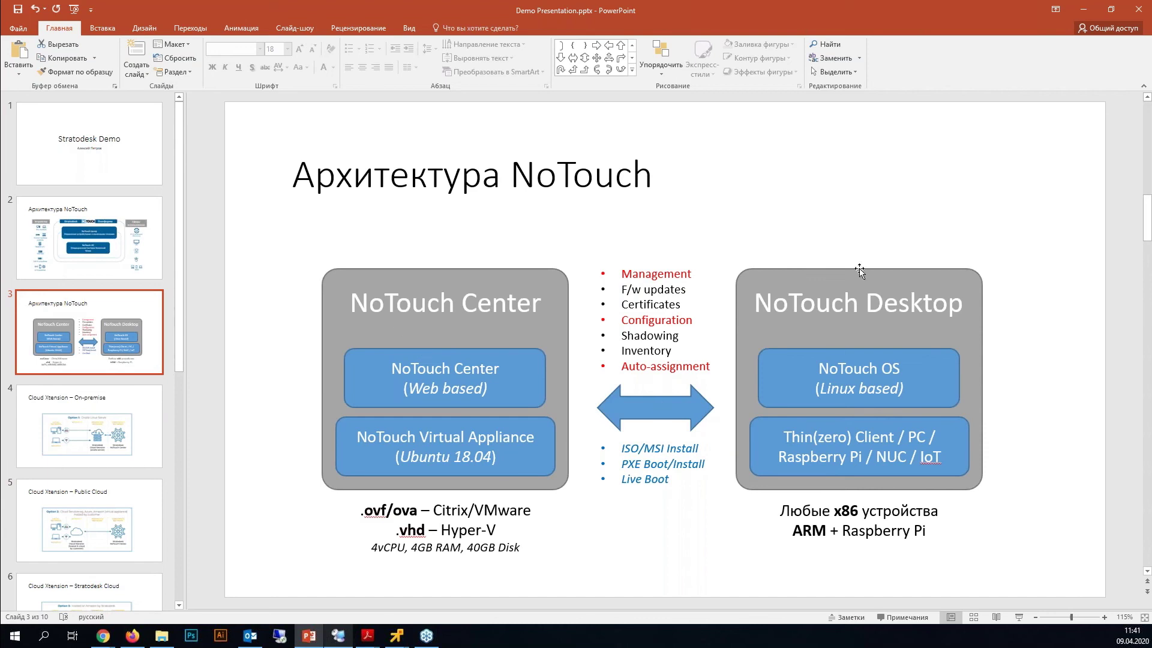
{"action": "left_click", "coordinate": [144, 412]}
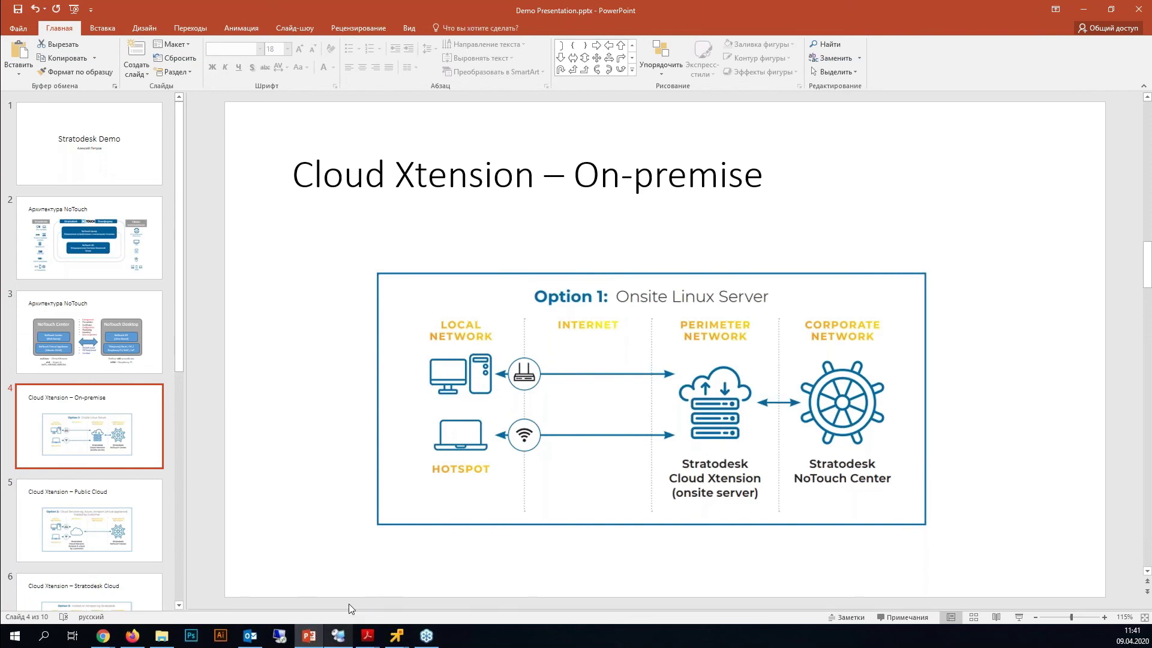
Return to the Remote Desktop Connection Manager session and open the Cloud Xtension settings of the gateway appliance at 10.10.0.11
{"action": "left_click", "coordinate": [338, 635]}
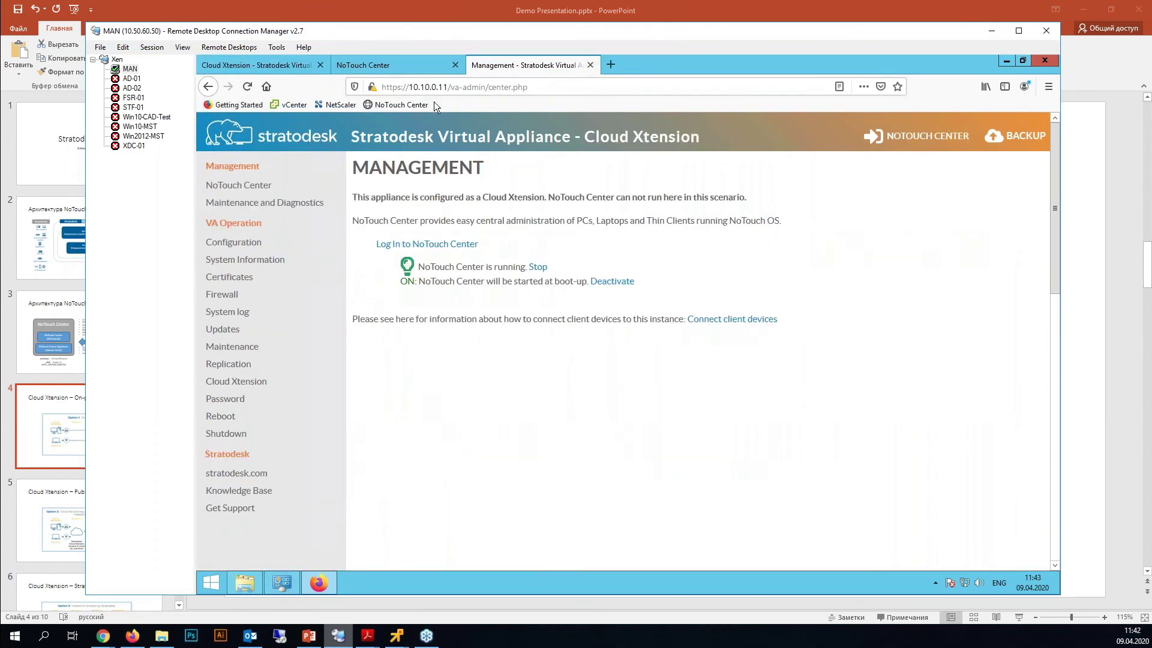
{"action": "left_click", "coordinate": [395, 64]}
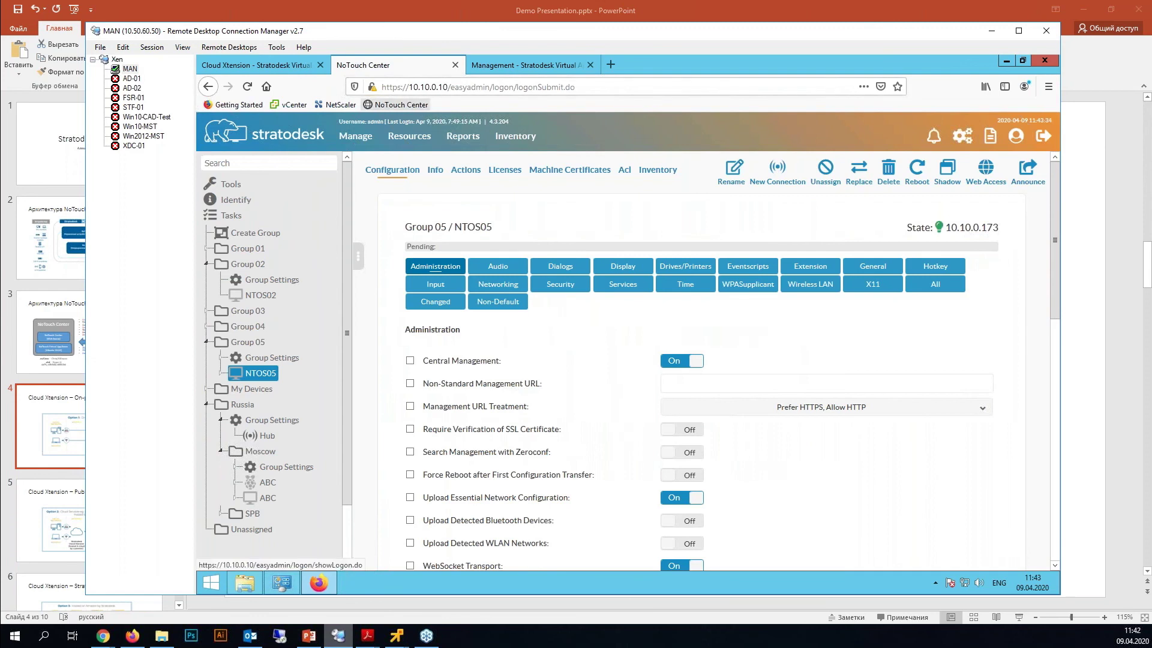
{"action": "key", "text": "ctrl+Tab"}
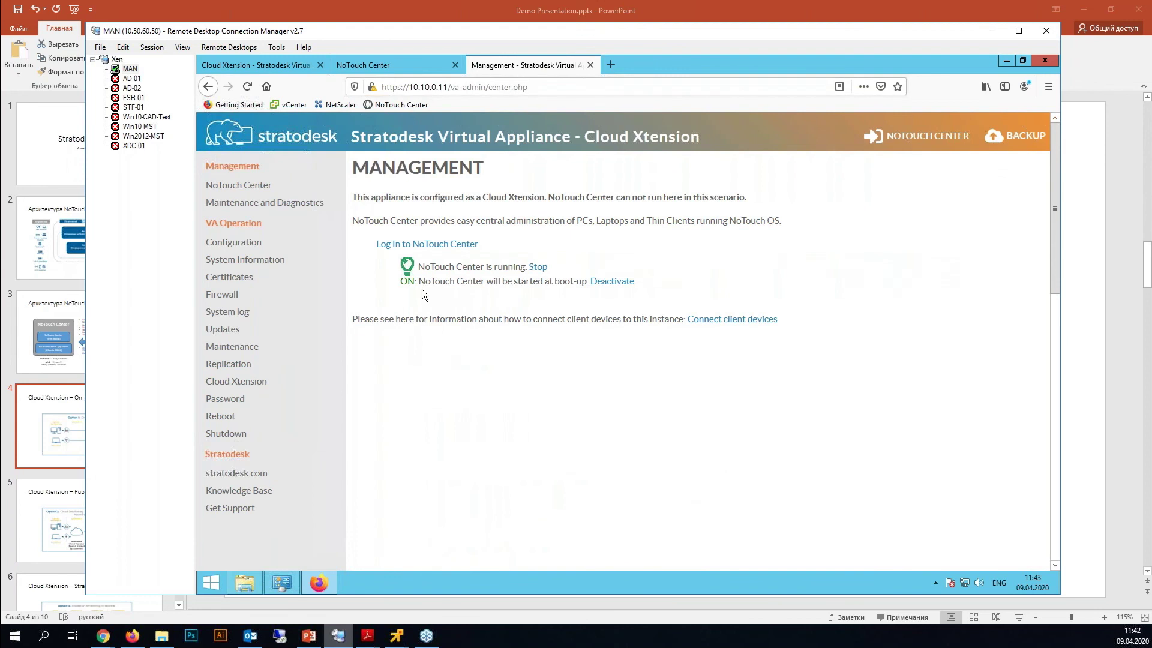
{"action": "left_click", "coordinate": [231, 389]}
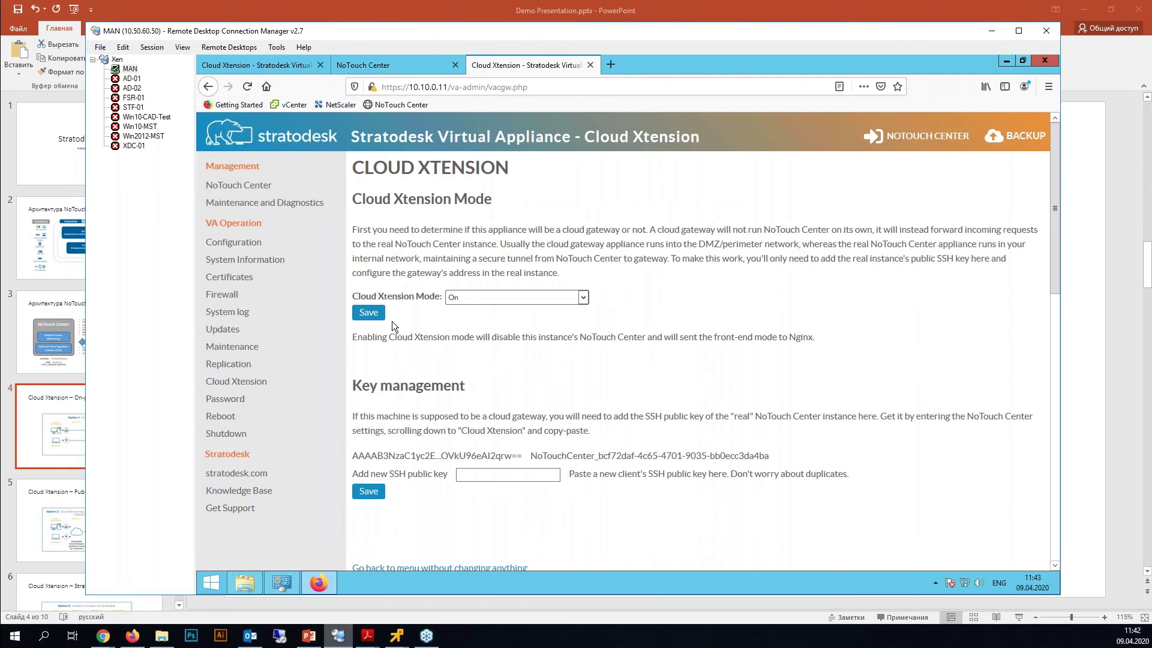
Log back in to NoTouch Center with the prefilled credentials and copy the SSH public key from its Cloud Xtension settings
{"action": "left_click", "coordinate": [390, 65]}
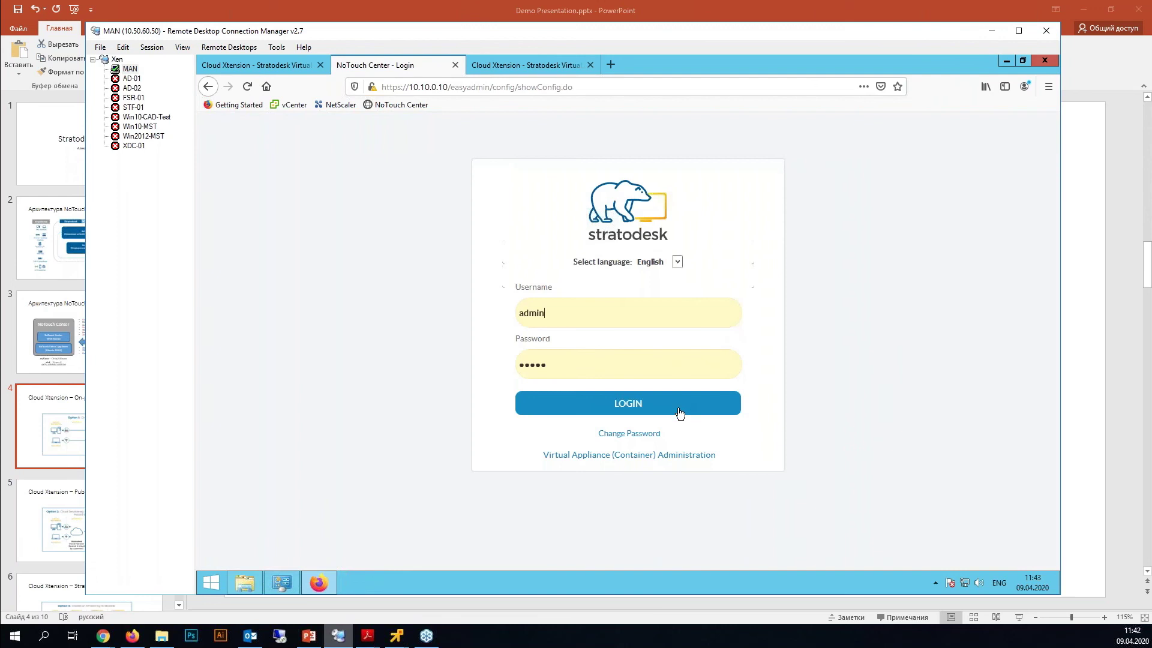
{"action": "left_click", "coordinate": [682, 412]}
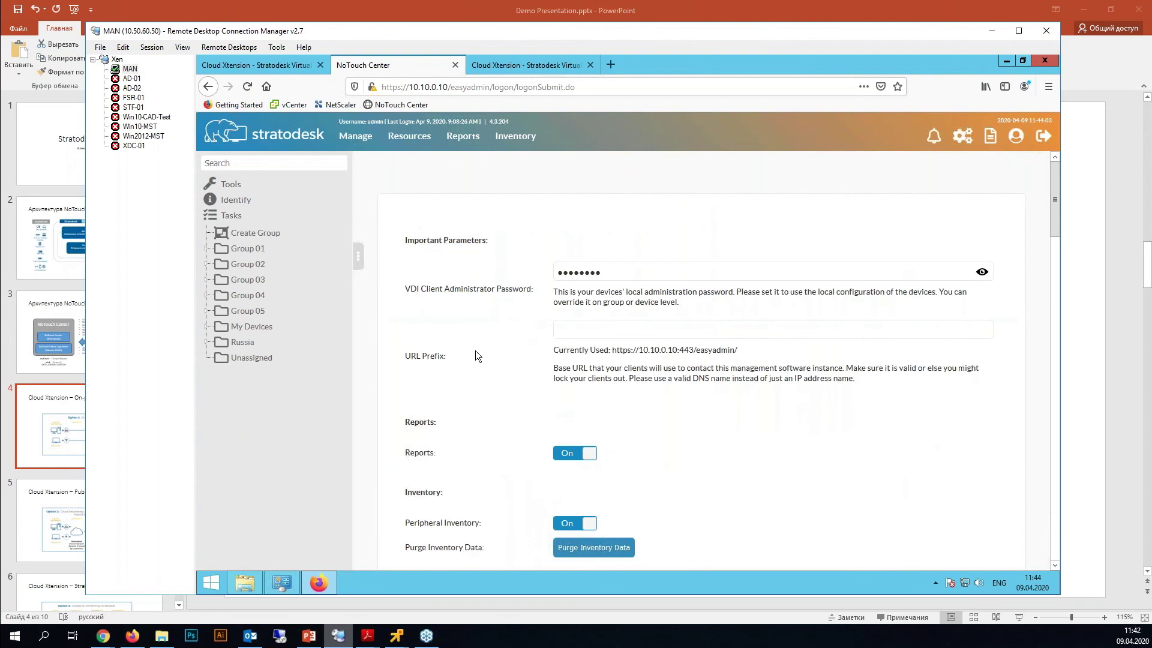
{"action": "scroll", "coordinate": [481, 351], "scroll_direction": "down", "scroll_amount": 10}
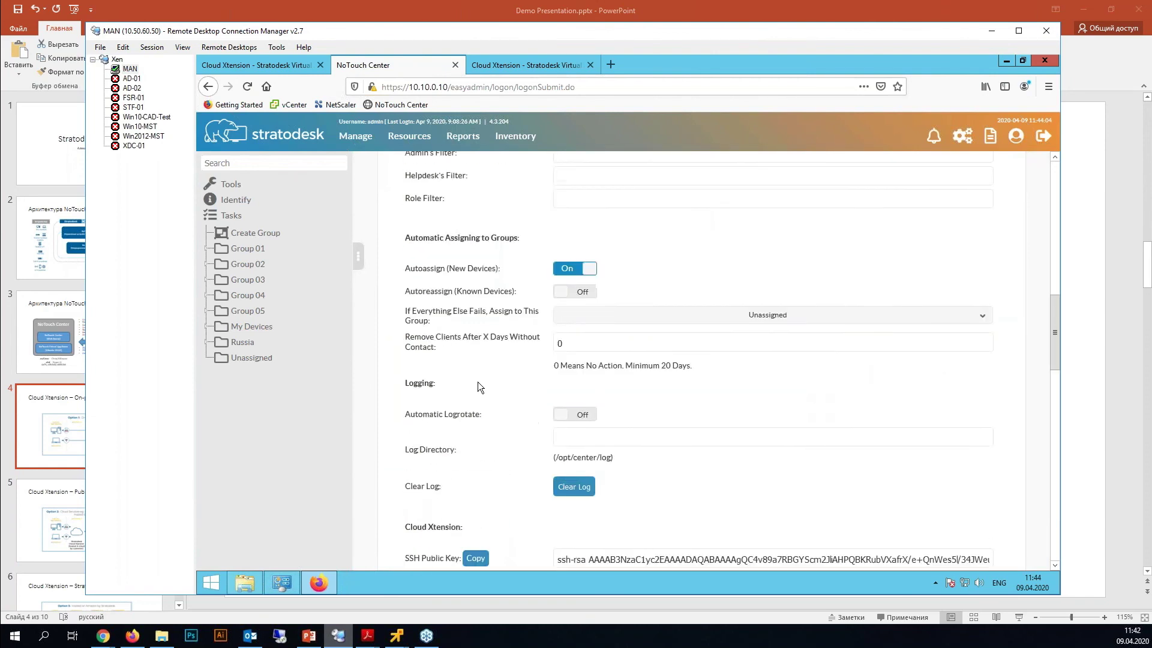
{"action": "scroll", "coordinate": [478, 381], "scroll_direction": "down", "scroll_amount": 6}
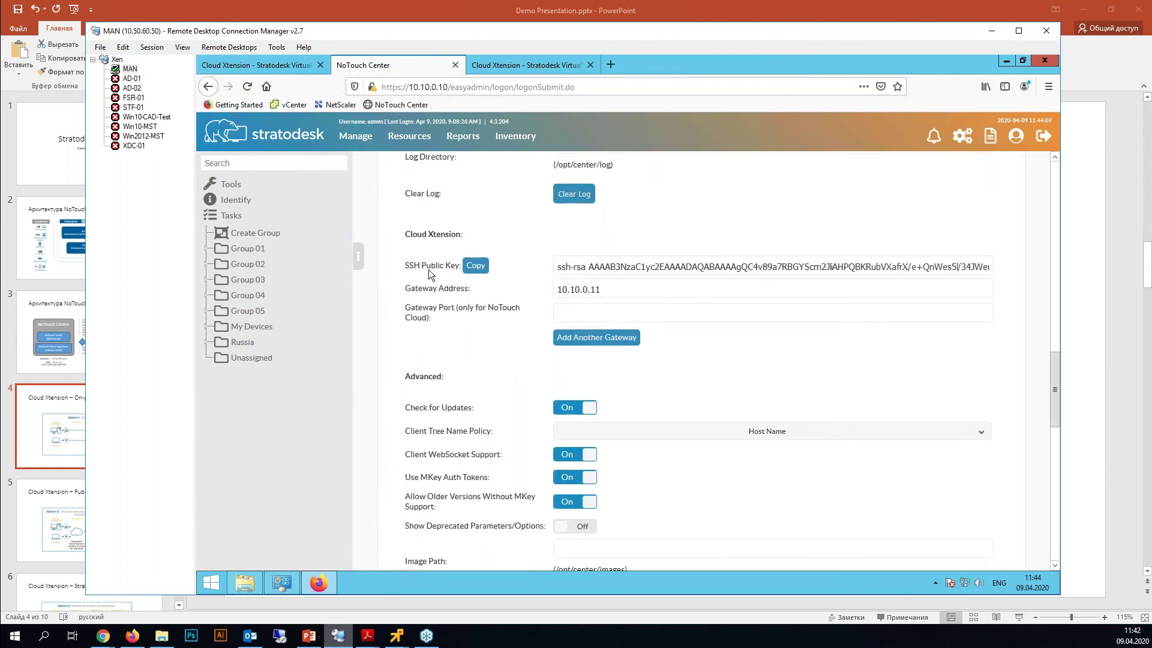
{"action": "left_click", "coordinate": [476, 265]}
View the gateway appliance's SSH key management section and return to the on-premise diagram in PowerPoint
{"action": "left_click", "coordinate": [532, 65]}
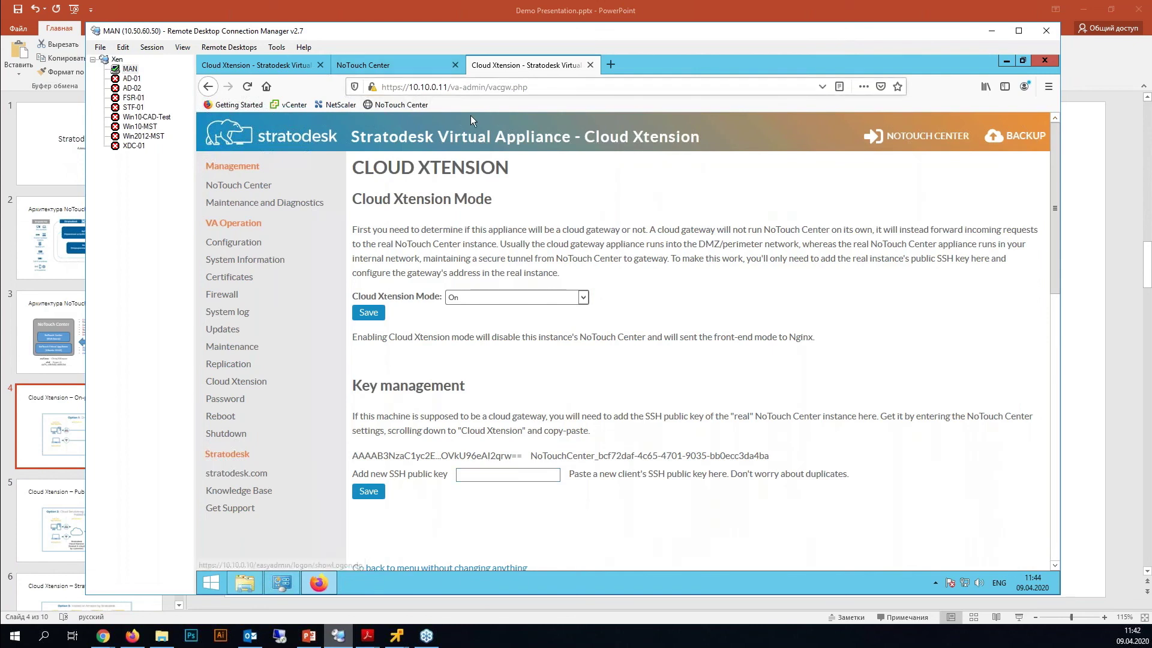
{"action": "left_click", "coordinate": [395, 18]}
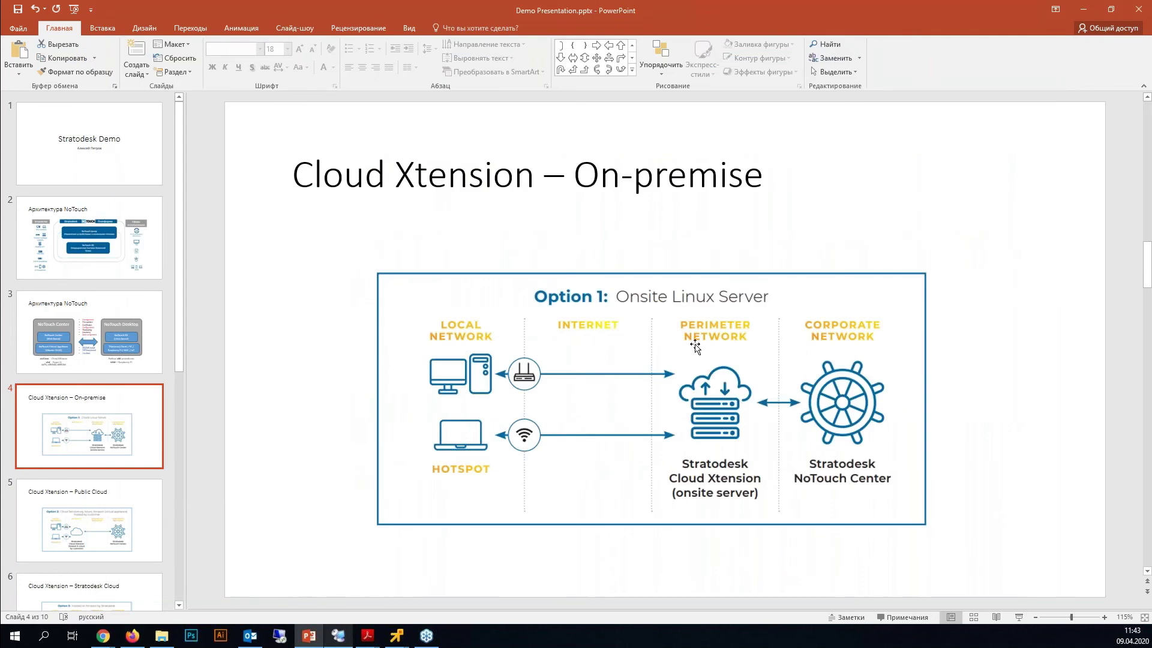
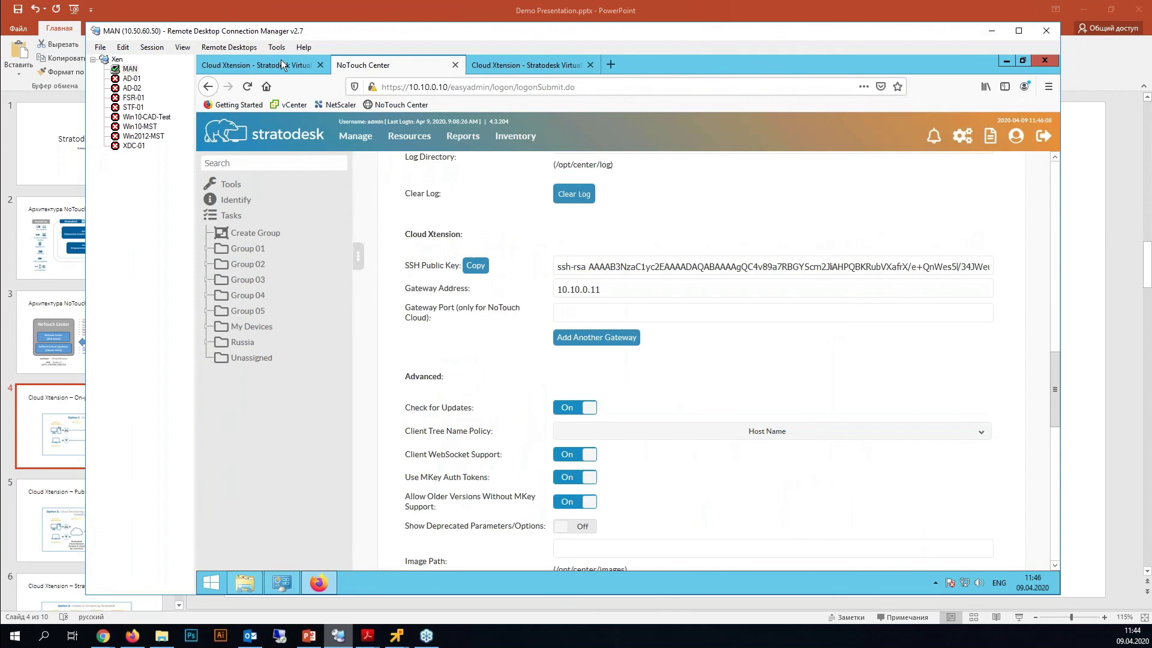
Compare the Cloud Xtension mode, SSH key and gateway address settings across the main appliance, the gateway appliance and NoTouch Center
{"action": "left_click", "coordinate": [282, 66]}
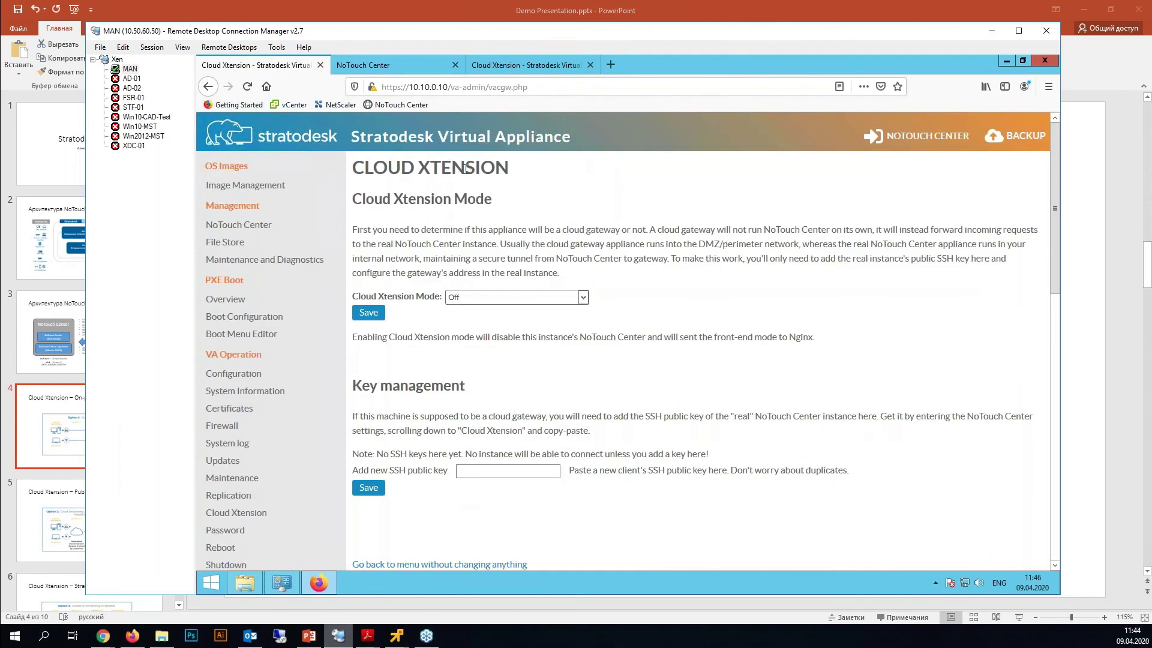
{"action": "left_click", "coordinate": [545, 64]}
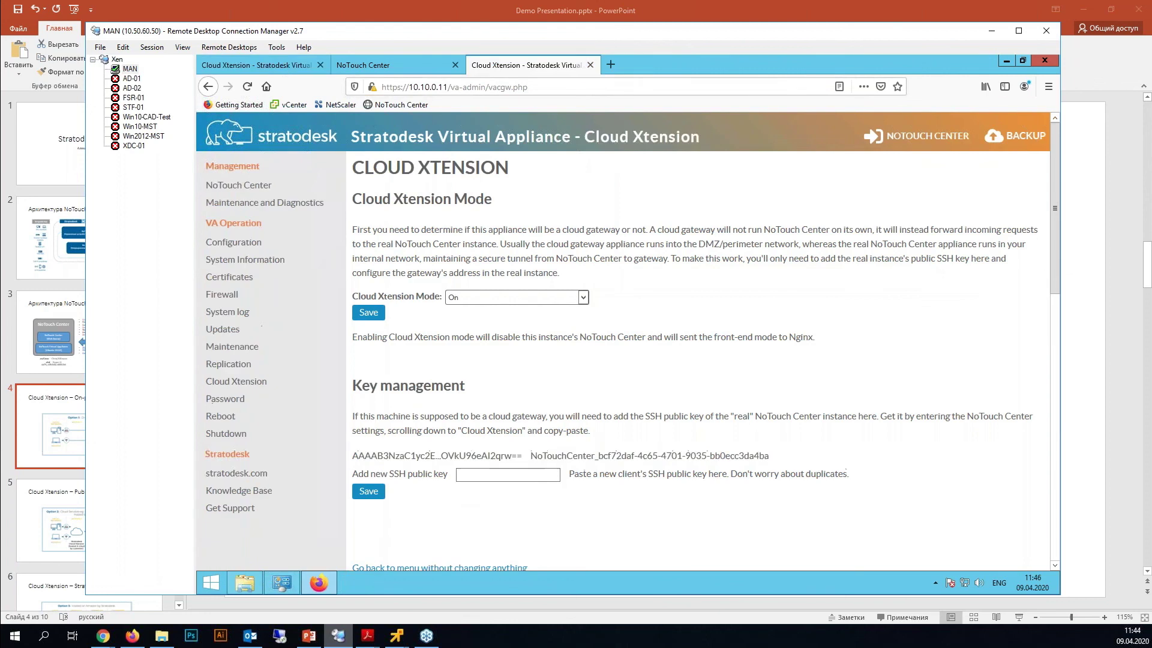
{"action": "left_click", "coordinate": [420, 66]}
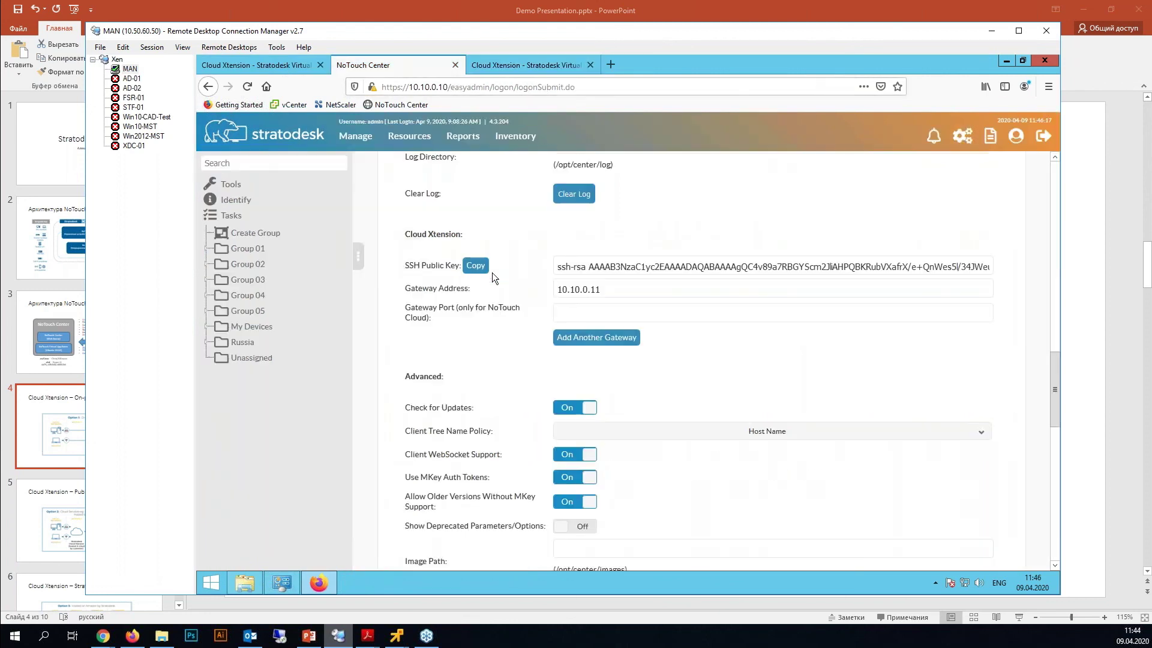
{"action": "left_click", "coordinate": [528, 64]}
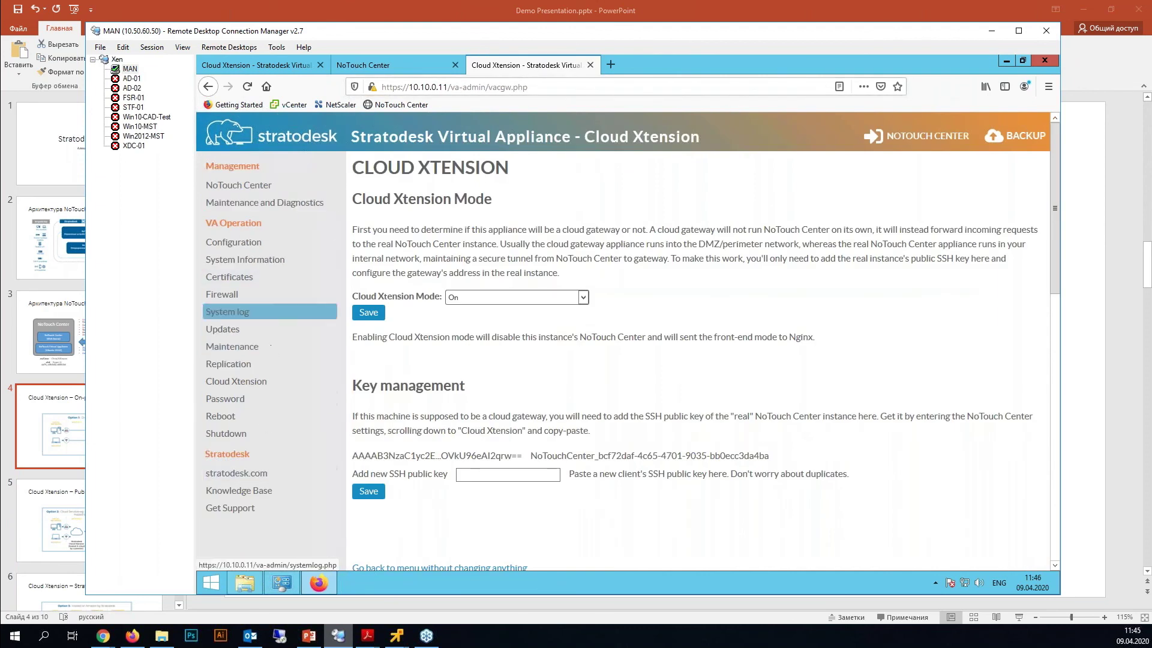
{"action": "left_click", "coordinate": [398, 65]}
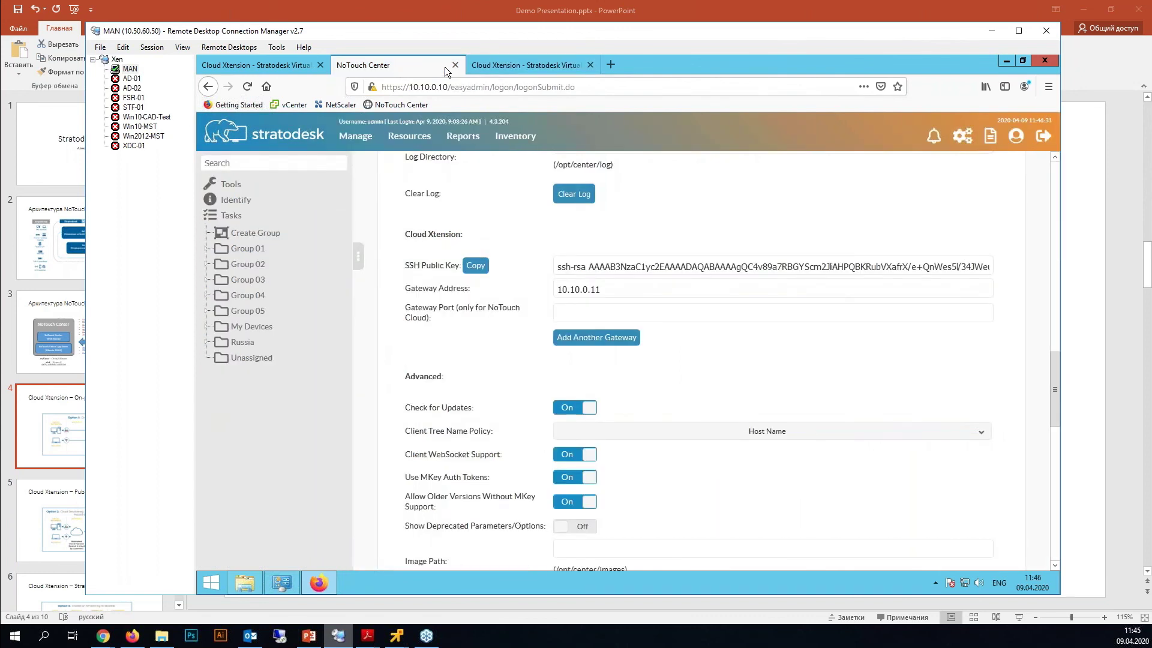
{"action": "left_click", "coordinate": [525, 64]}
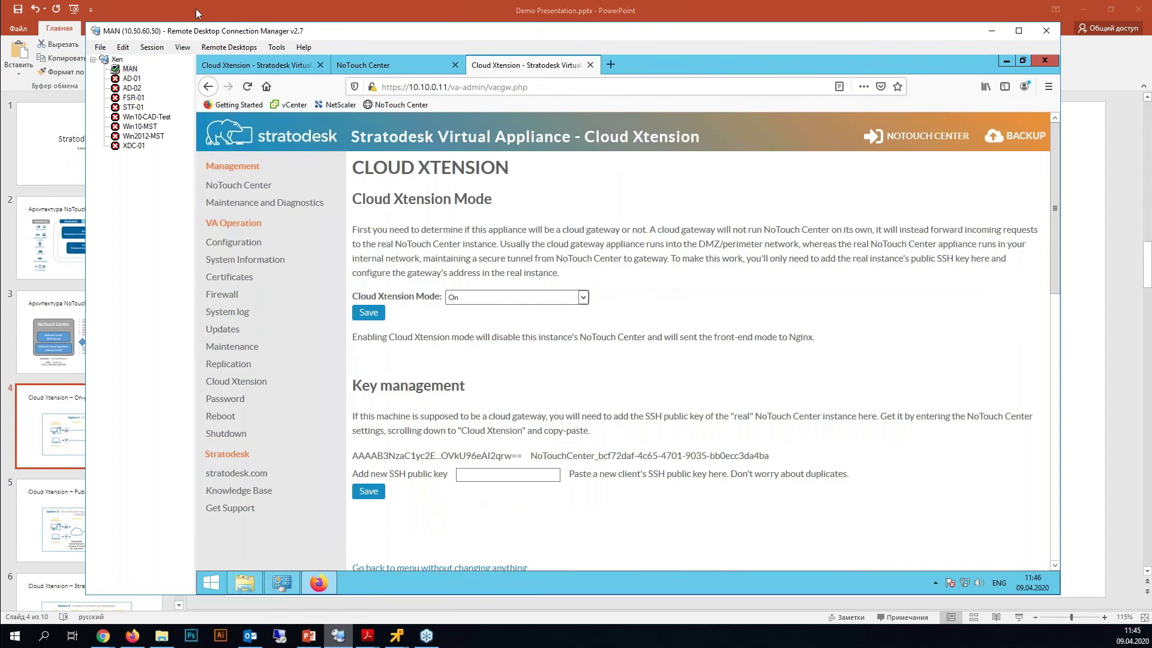
Switch to PowerPoint and present the Cloud Xtension – Public Cloud and Stratodesk Cloud slides
{"action": "key", "text": "alt+Tab"}
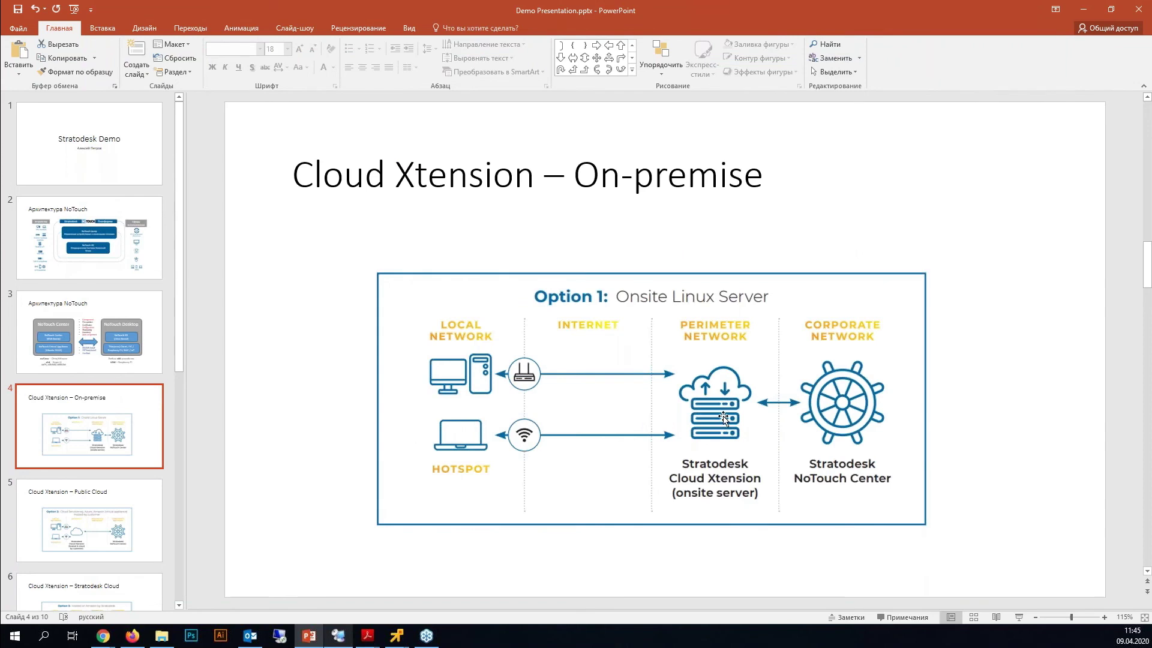
{"action": "scroll", "coordinate": [146, 409], "scroll_direction": "down", "scroll_amount": 1}
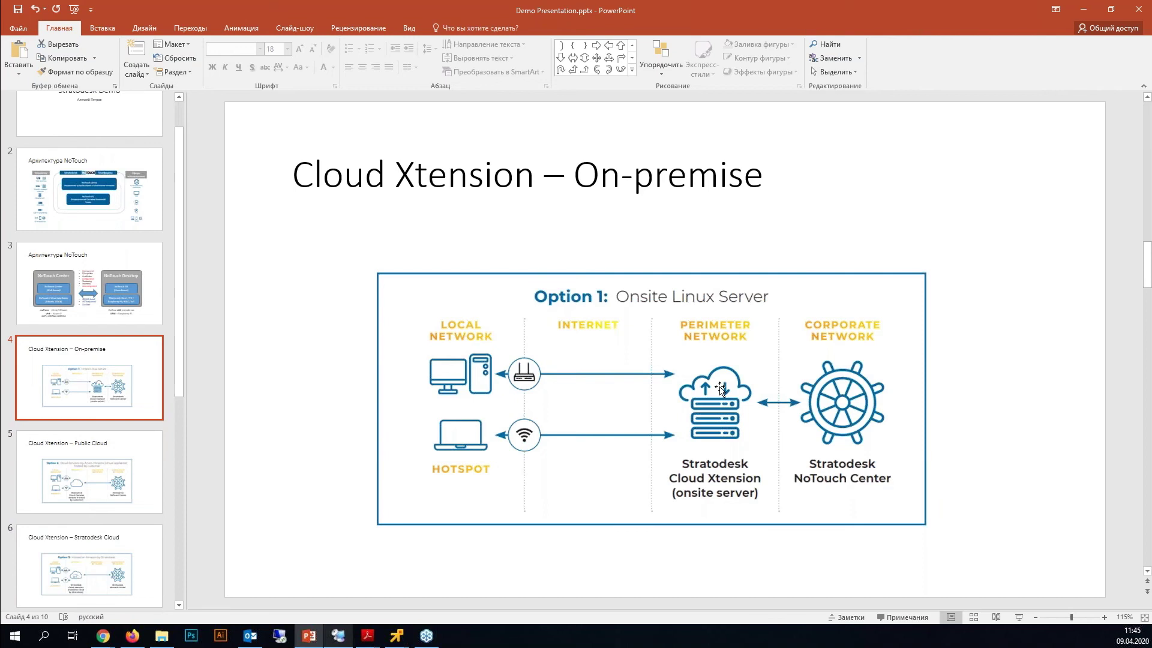
{"action": "left_click", "coordinate": [148, 447]}
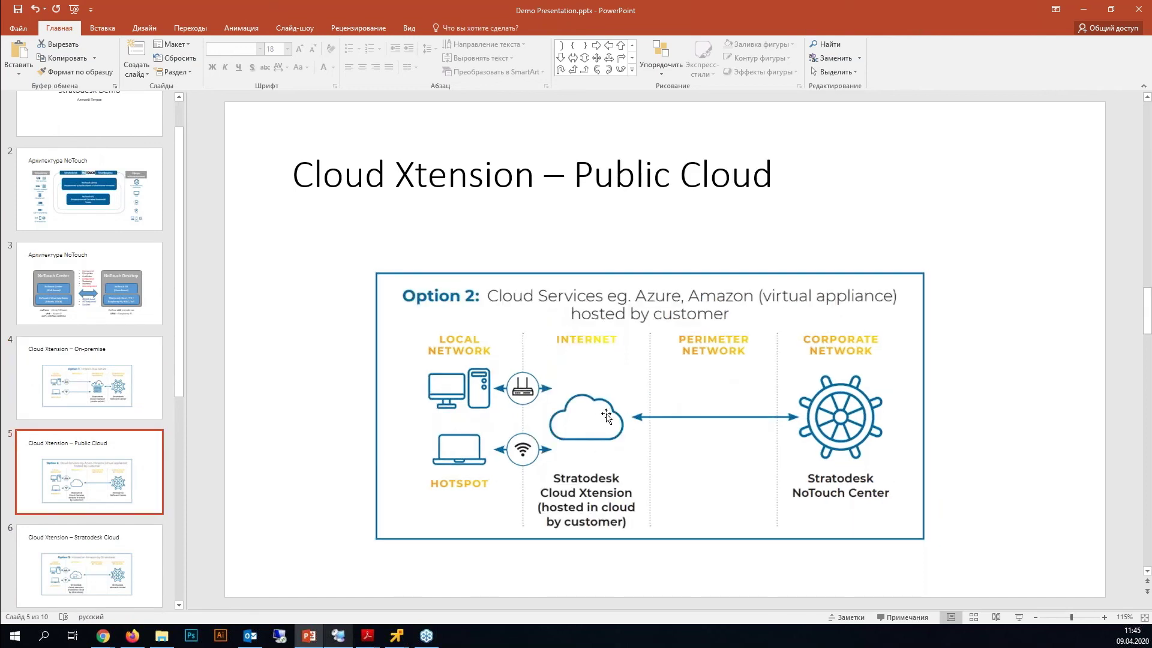
{"action": "scroll", "coordinate": [162, 462], "scroll_direction": "down", "scroll_amount": 1}
{"action": "key", "text": "Down"}
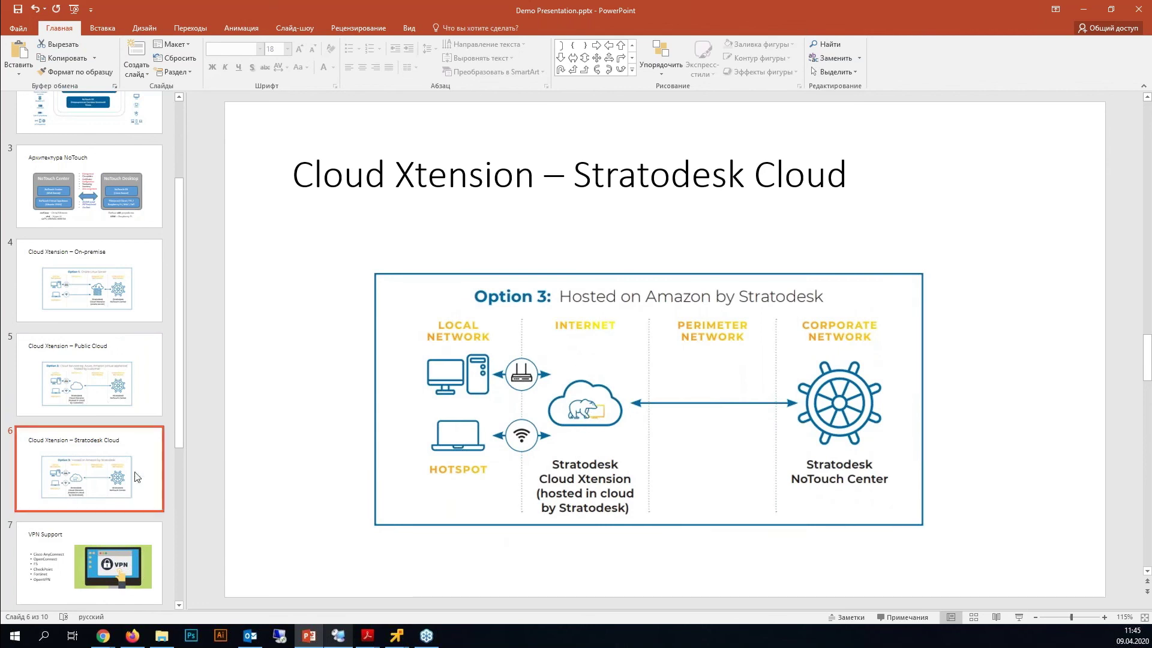
Return to the remote desktop session and view the main appliance's Cloud Xtension page and the NoTouch Center settings
{"action": "left_click", "coordinate": [339, 635]}
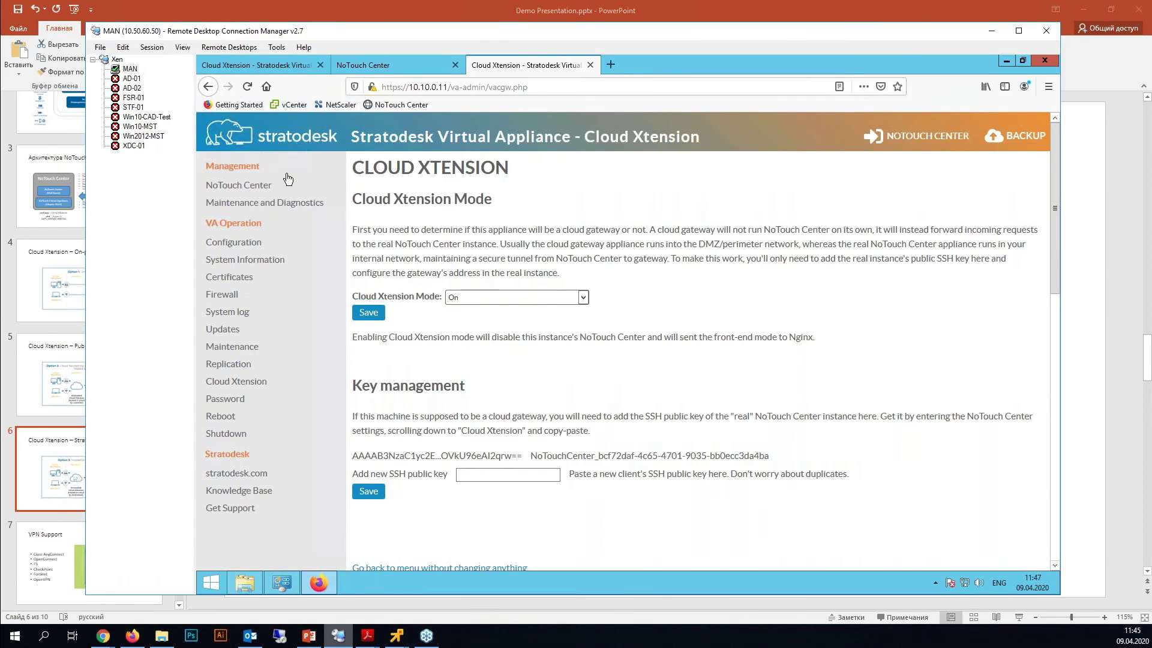
{"action": "left_click", "coordinate": [258, 65]}
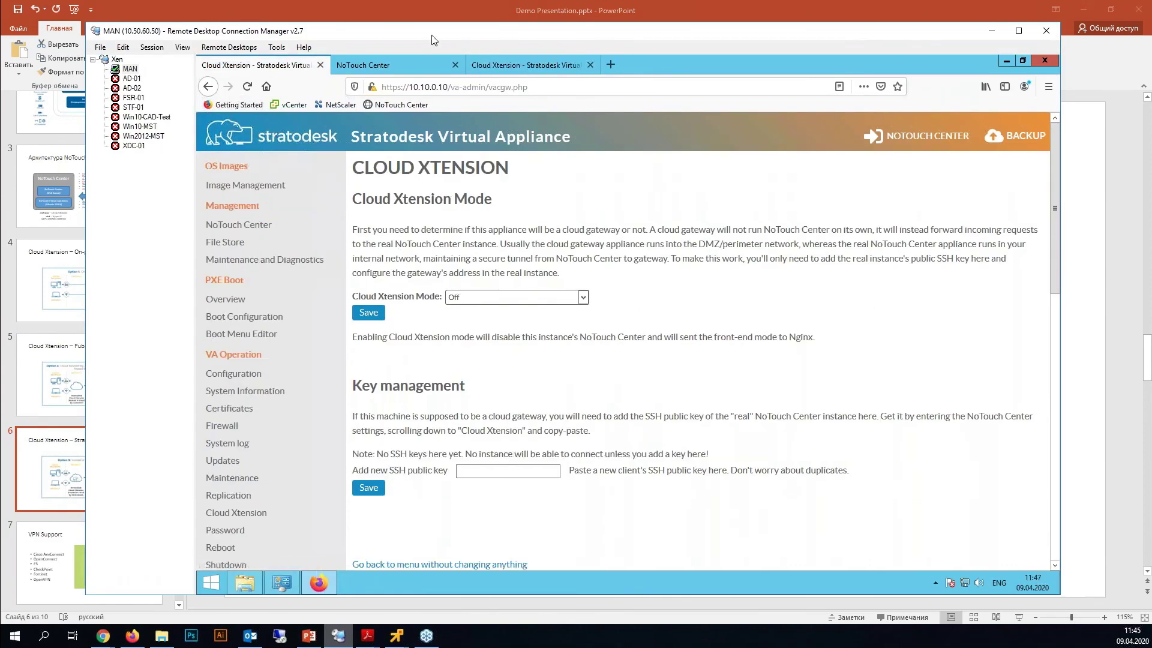
{"action": "left_click", "coordinate": [406, 68]}
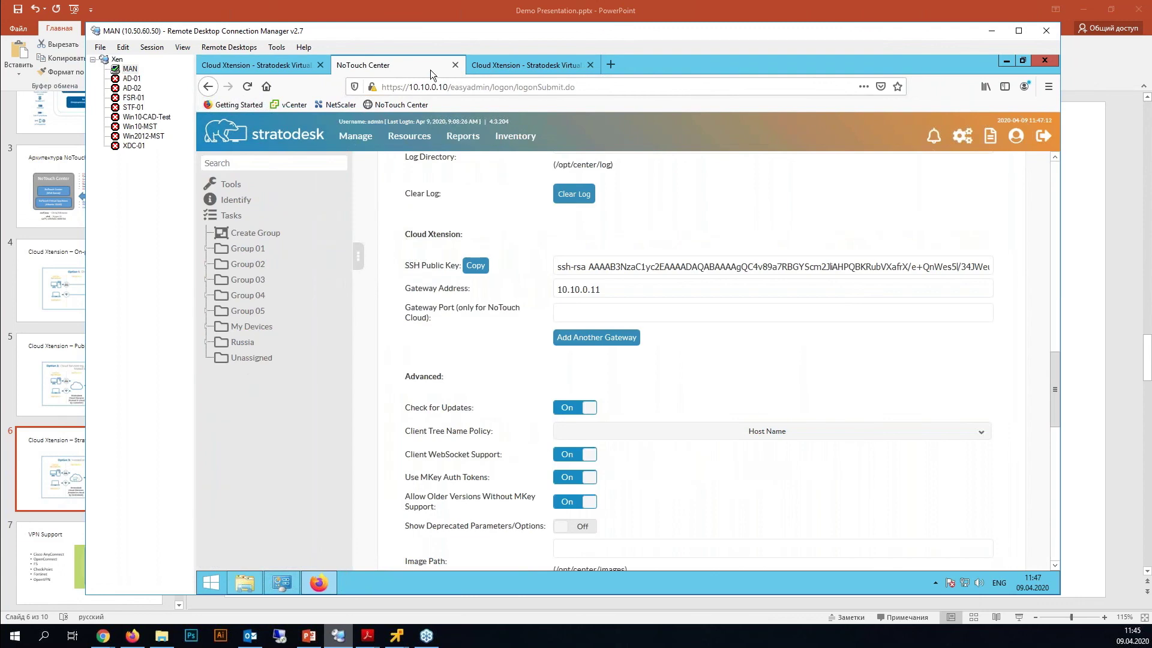
Open the NoTouch Center login page in a new tab to point out the Virtual Appliance Administration link, and close that tab
{"action": "key", "text": "ctrl+t"}
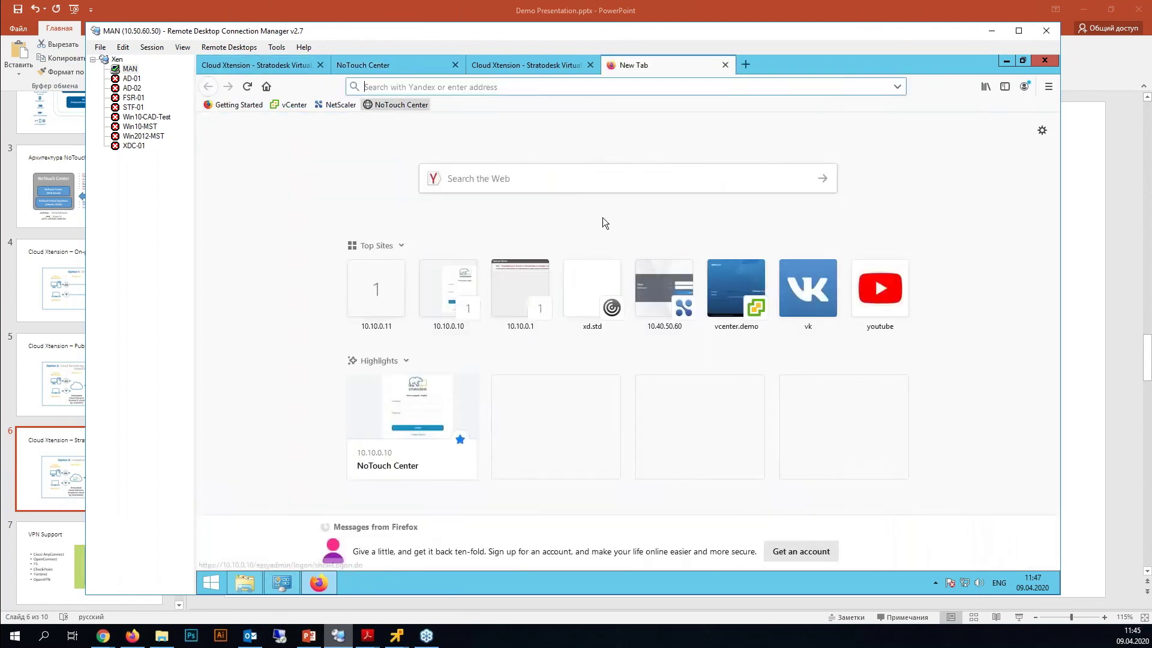
{"action": "left_click", "coordinate": [402, 104]}
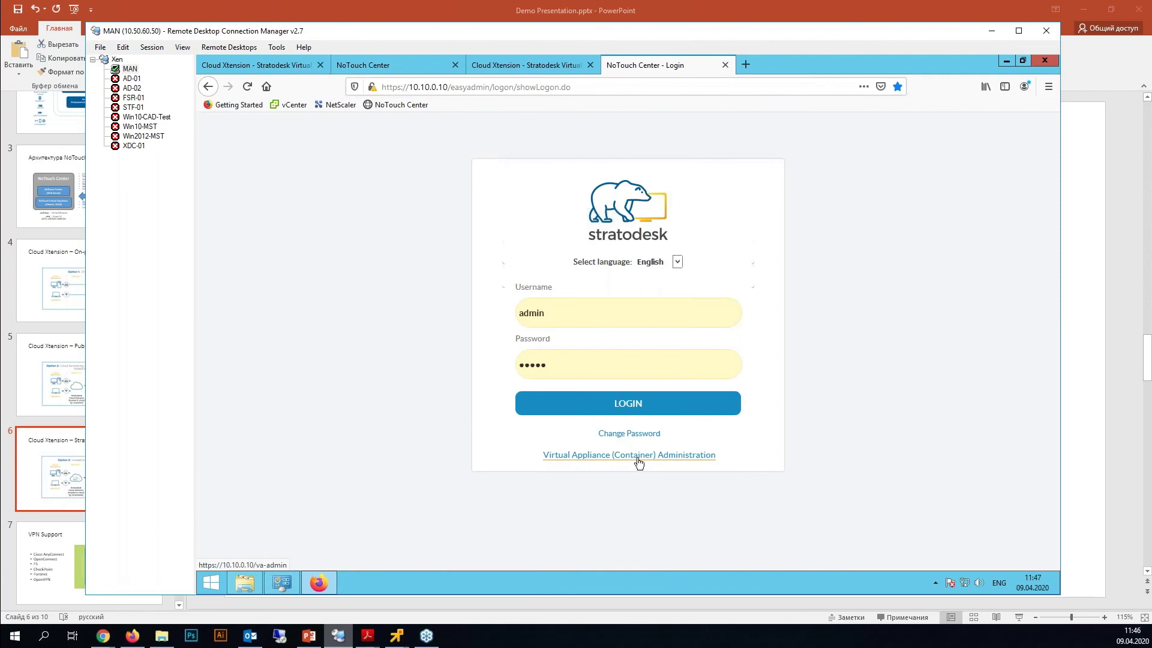
{"action": "left_click", "coordinate": [724, 64]}
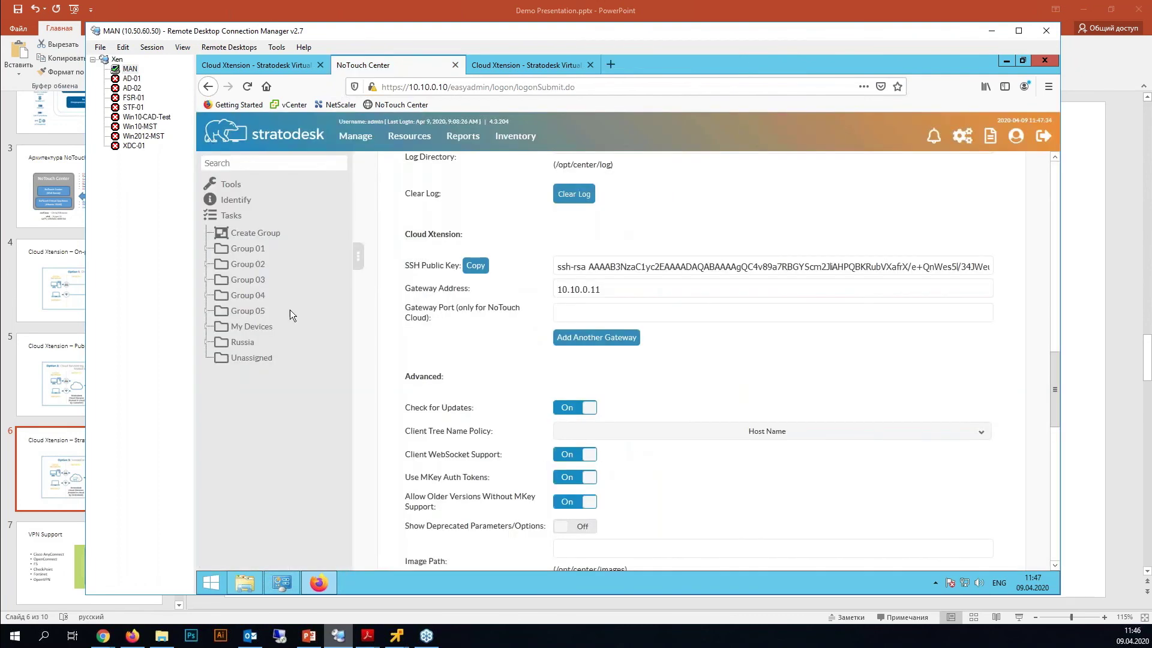
Open the NoTouch Center management dashboard and expand Group 01 and Group 02 in the device tree
{"action": "scroll", "coordinate": [442, 189], "scroll_direction": "up", "scroll_amount": 10}
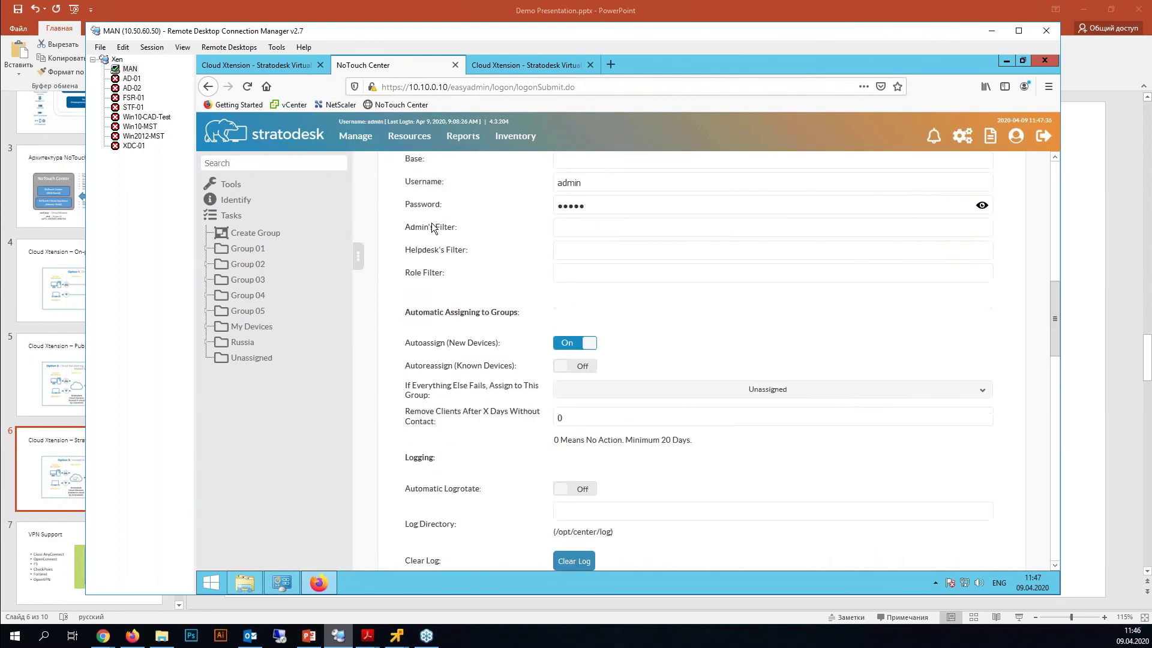
{"action": "left_click", "coordinate": [357, 137]}
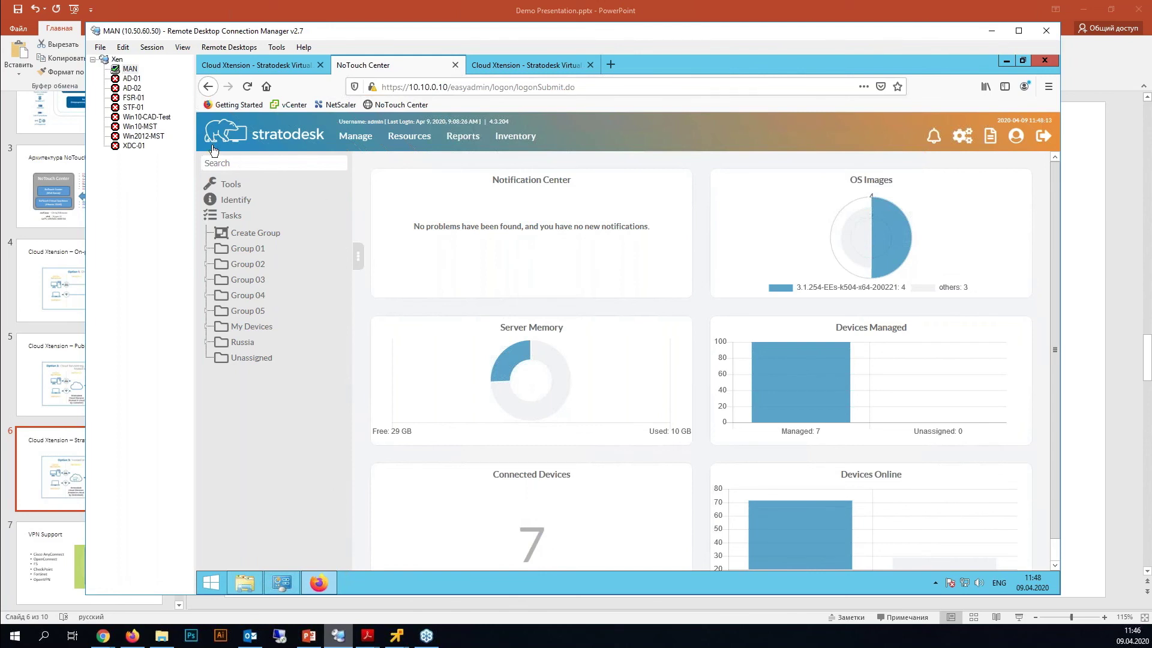
{"action": "left_click", "coordinate": [206, 249]}
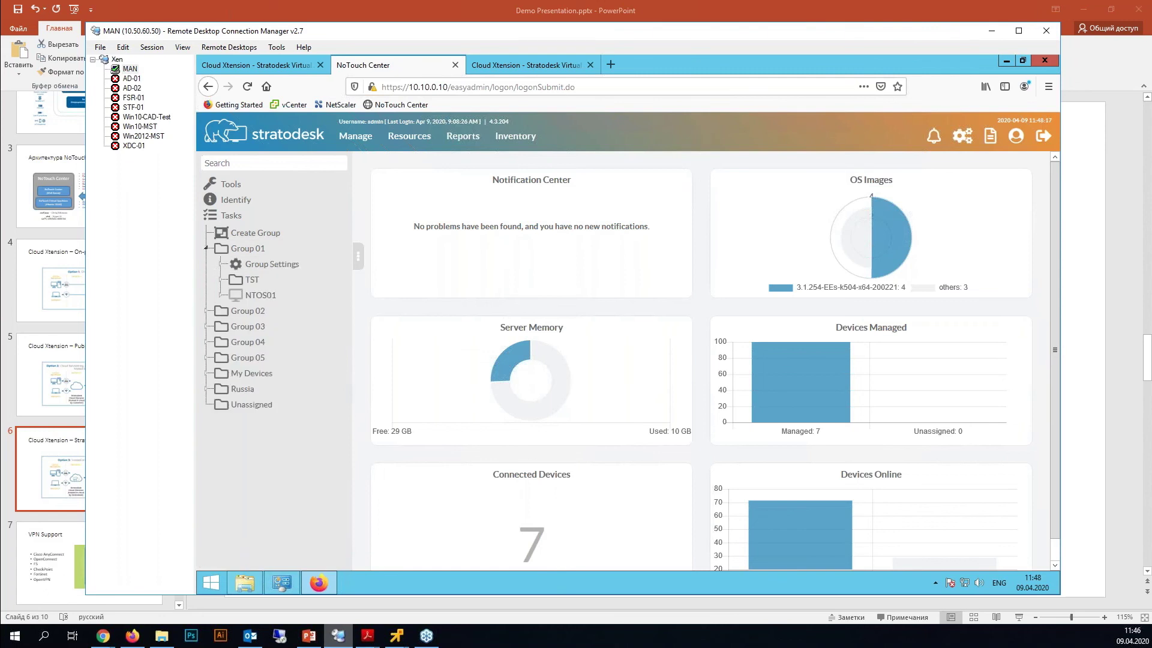
{"action": "left_click", "coordinate": [207, 310]}
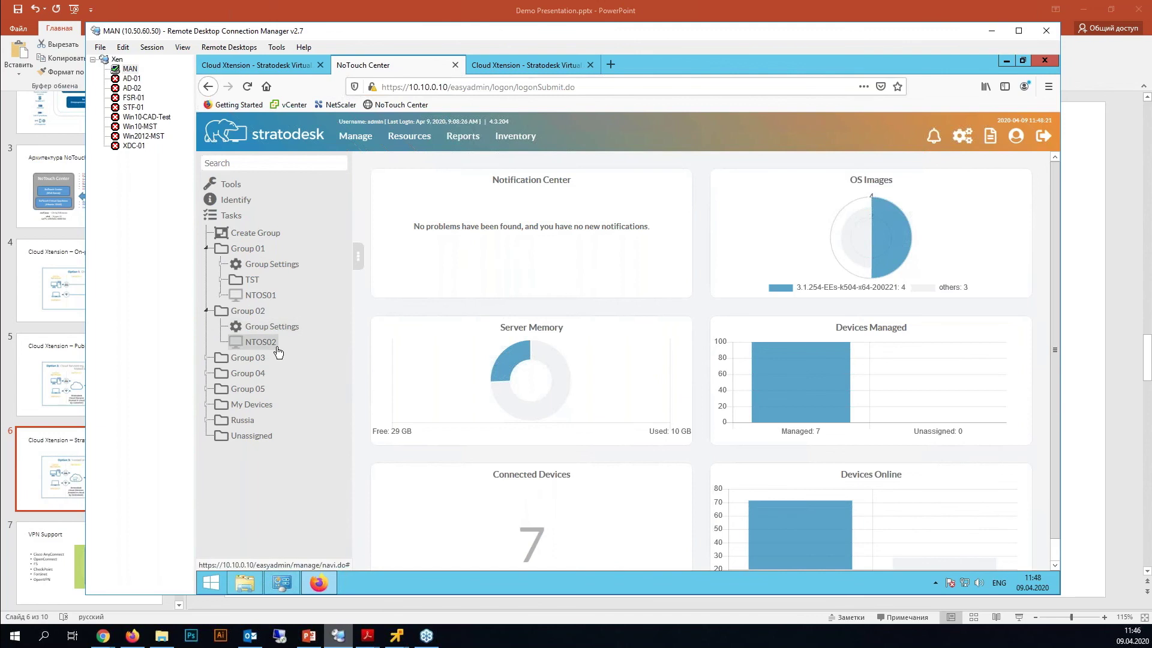
View the Unassigned devices list and expand the Russia group with its Moscow and SPB subgroups in the device tree
{"action": "left_click", "coordinate": [264, 437]}
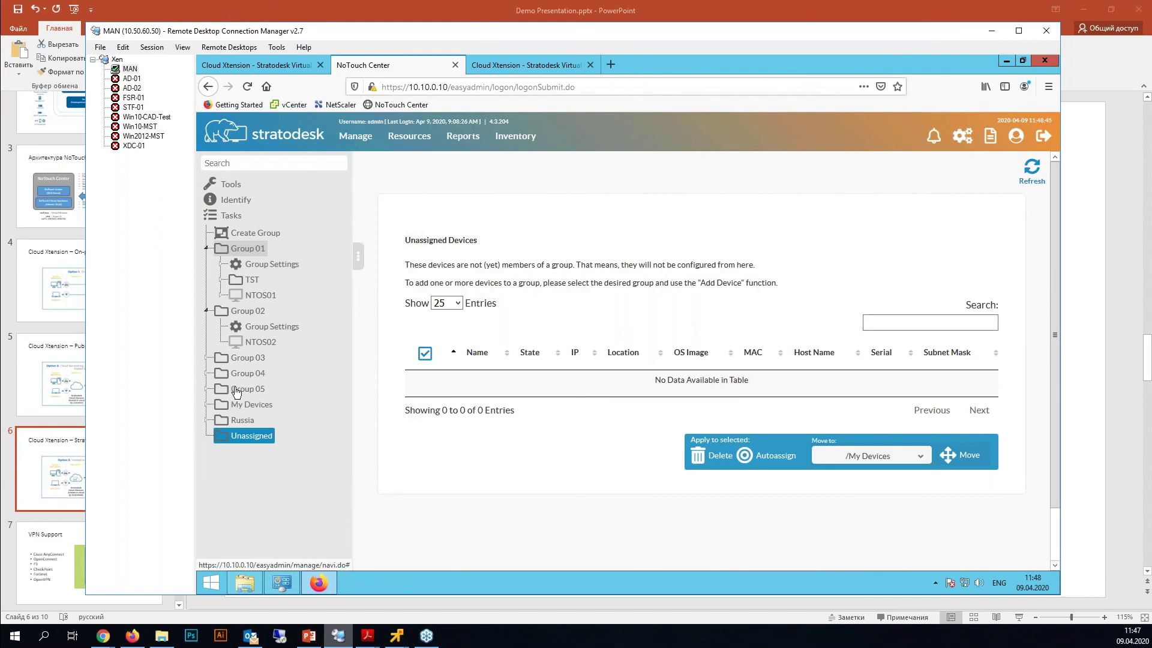
{"action": "left_click", "coordinate": [207, 422]}
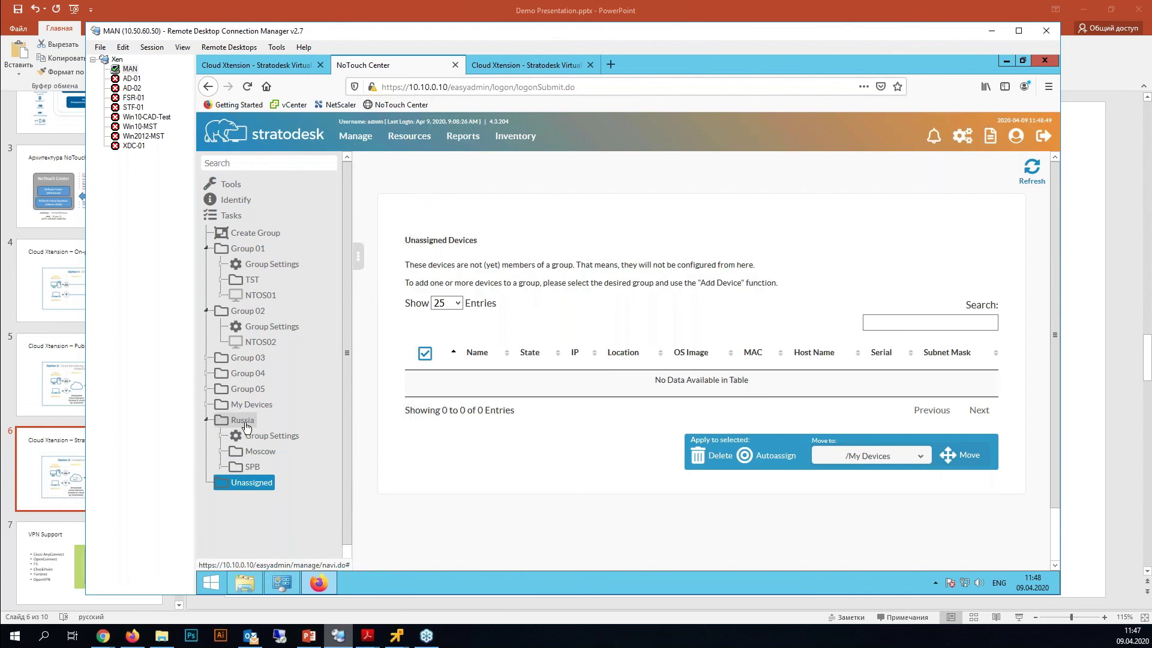
{"action": "left_click", "coordinate": [221, 453]}
{"action": "left_click", "coordinate": [220, 515]}
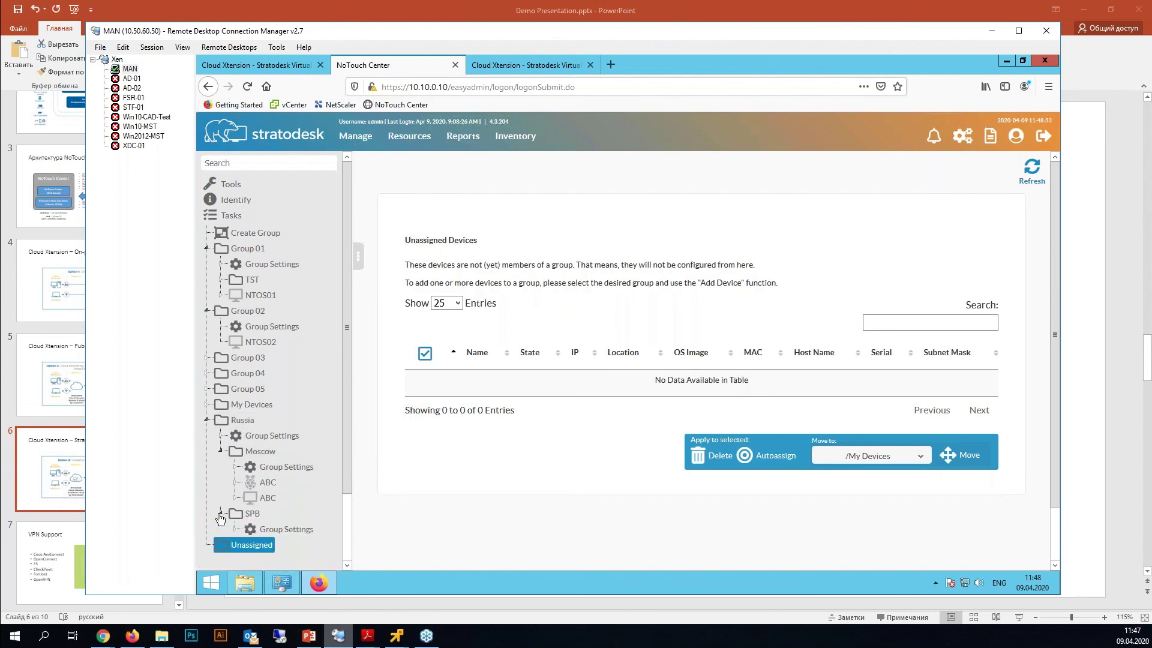
Open the Russia group's configuration and review its Automatic assignment criteria
{"action": "left_click", "coordinate": [264, 421]}
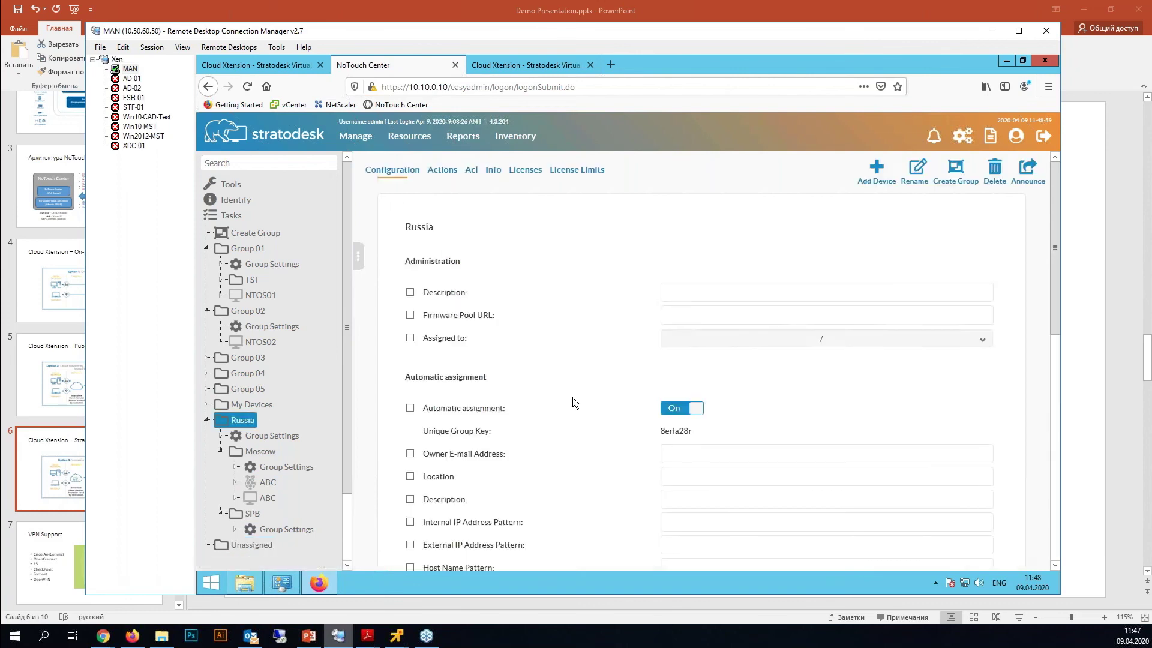
{"action": "scroll", "coordinate": [572, 397], "scroll_direction": "down", "scroll_amount": 3}
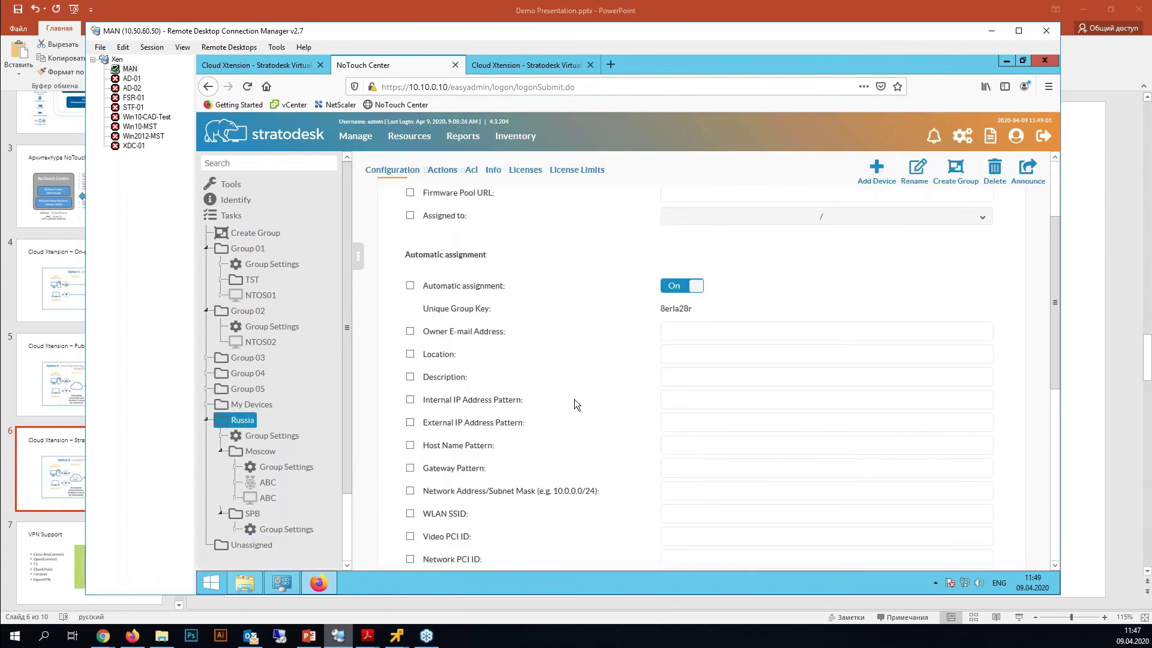
{"action": "scroll", "coordinate": [574, 398], "scroll_direction": "down", "scroll_amount": 3}
{"action": "scroll", "coordinate": [577, 397], "scroll_direction": "down", "scroll_amount": 3}
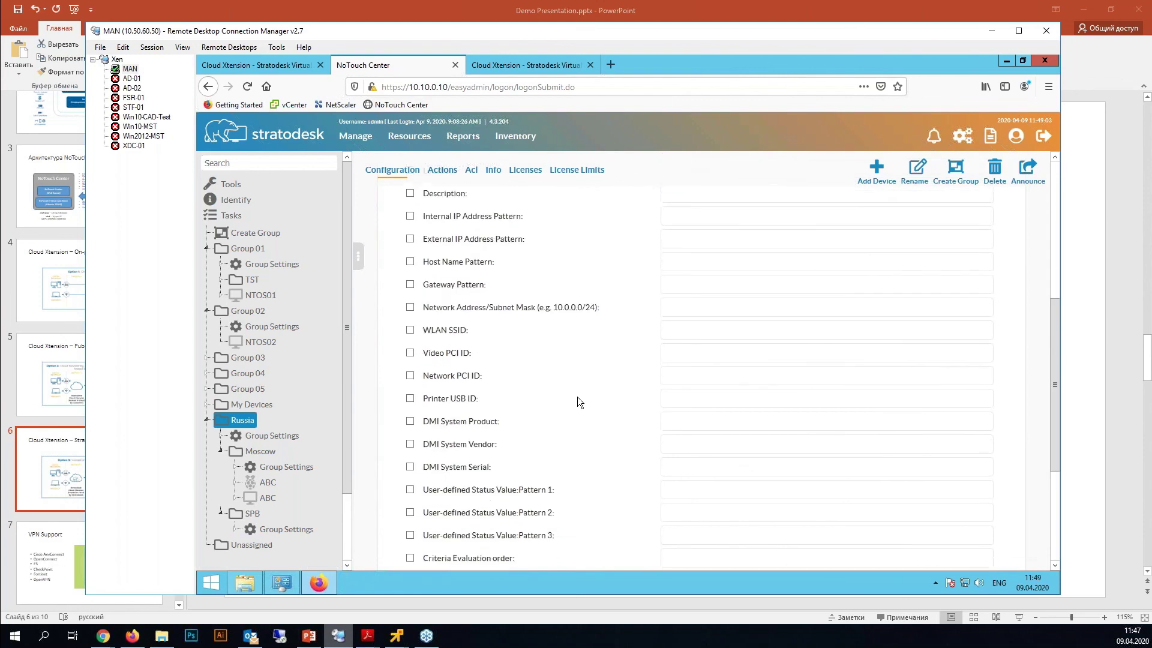
{"action": "scroll", "coordinate": [577, 415], "scroll_direction": "up", "scroll_amount": 4}
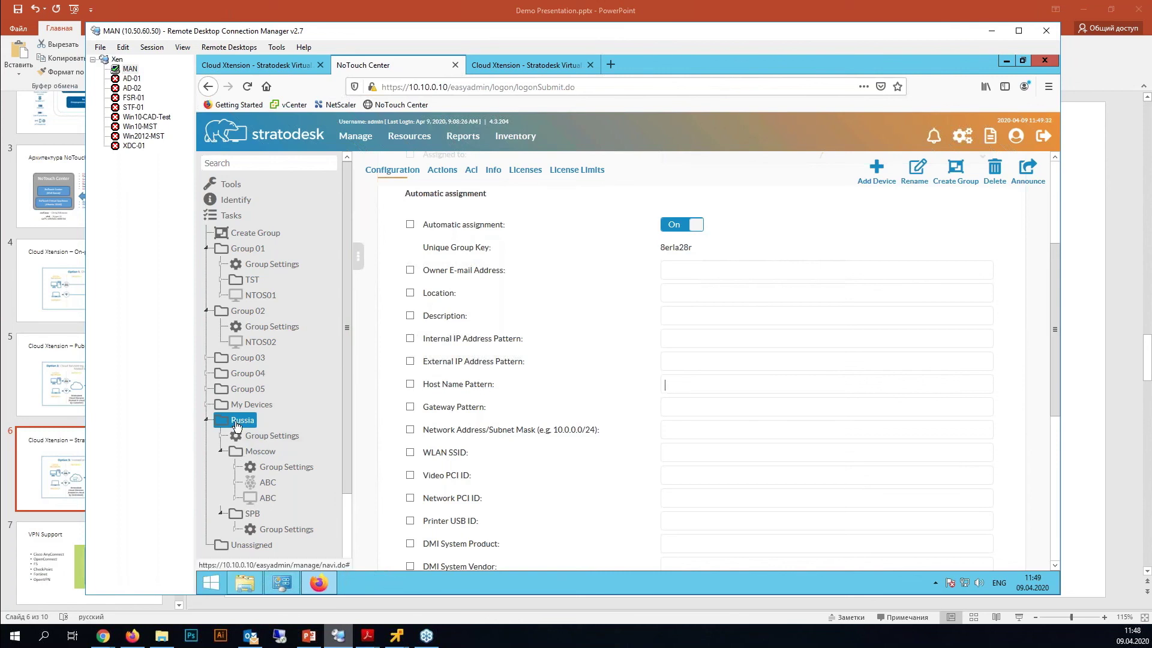
{"action": "scroll", "coordinate": [393, 384], "scroll_direction": "up", "scroll_amount": 3}
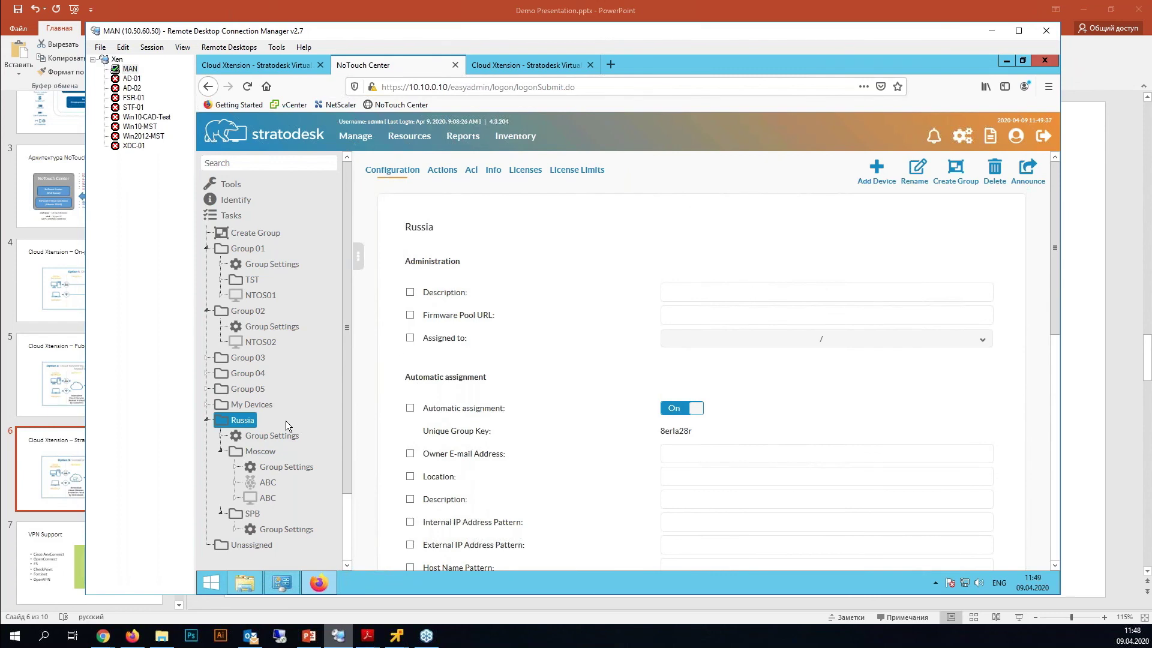
Open the Group Settings of the Russia group and look through the Administration parameters
{"action": "left_click", "coordinate": [260, 436]}
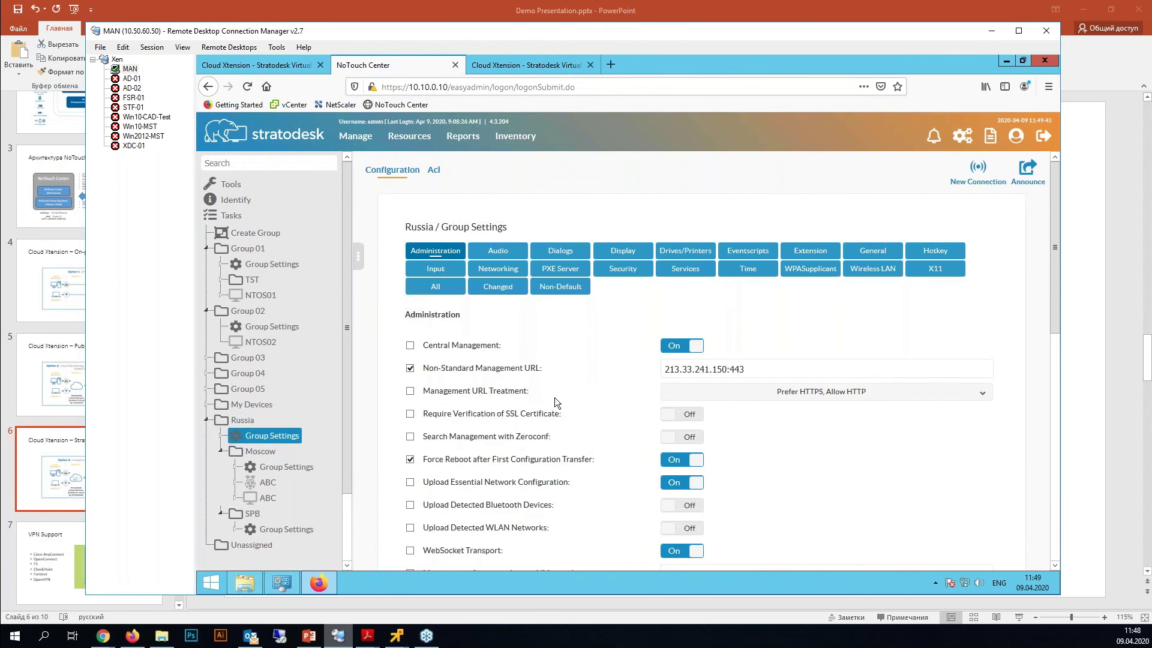
{"action": "scroll", "coordinate": [552, 400], "scroll_direction": "down", "scroll_amount": 8}
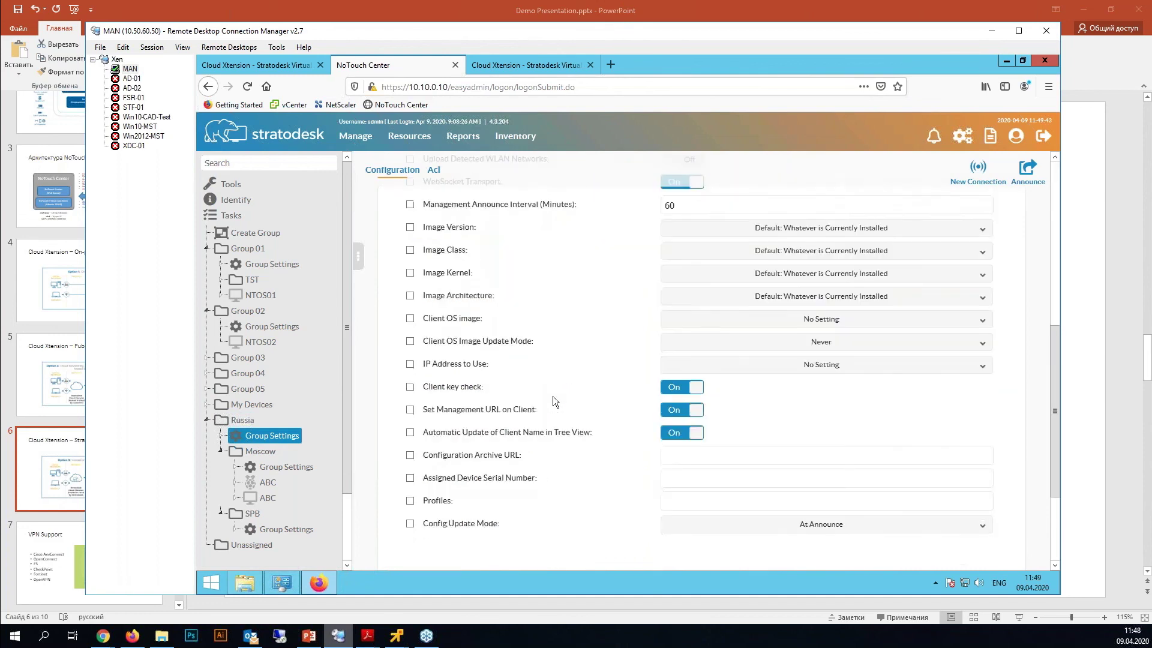
{"action": "scroll", "coordinate": [552, 400], "scroll_direction": "up", "scroll_amount": 3}
{"action": "scroll", "coordinate": [552, 402], "scroll_direction": "up", "scroll_amount": 6}
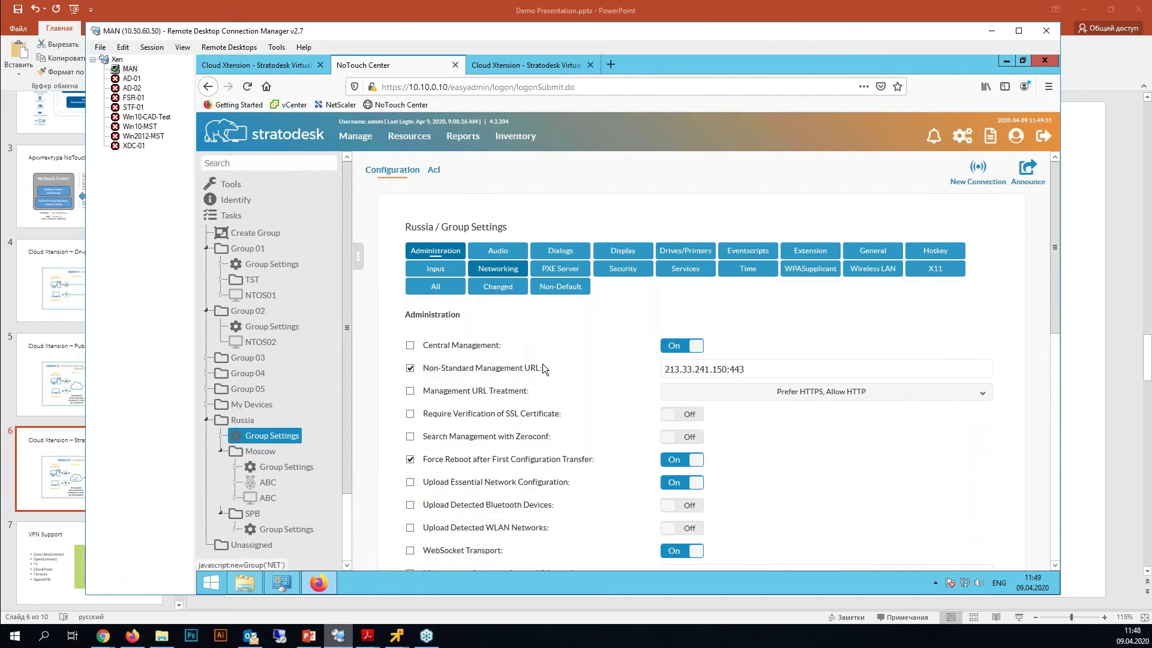
Show all parameter categories in Russia's Group Settings and browse them from Administration through the PXE Server section
{"action": "left_click", "coordinate": [427, 291]}
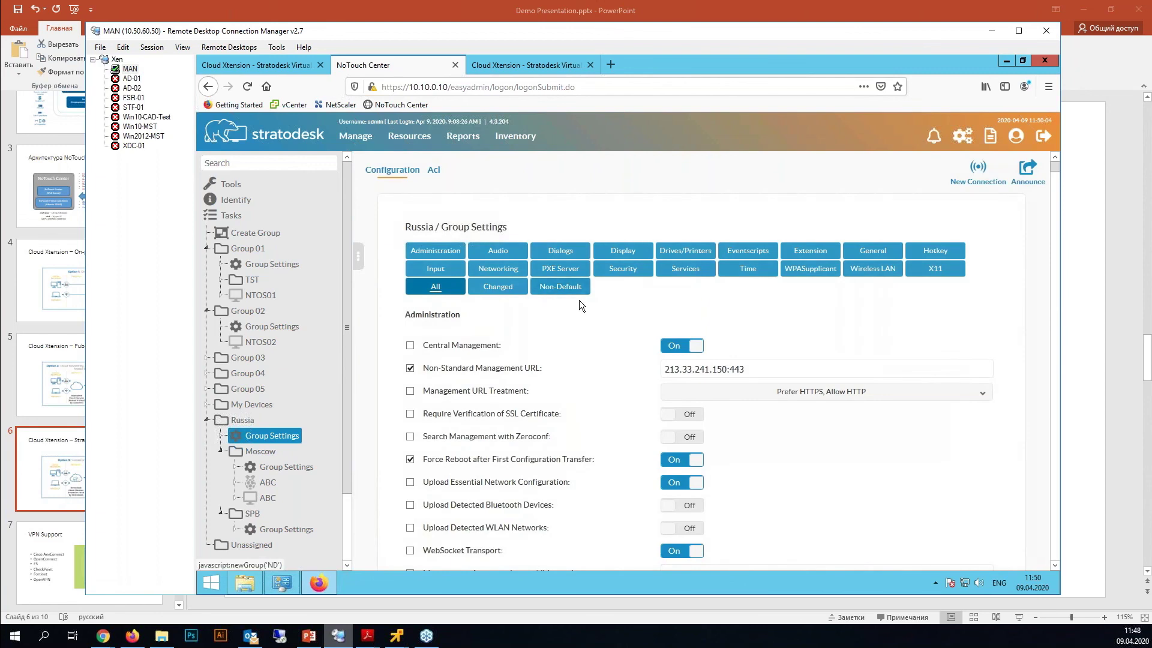
{"action": "scroll", "coordinate": [625, 358], "scroll_direction": "down", "scroll_amount": 20}
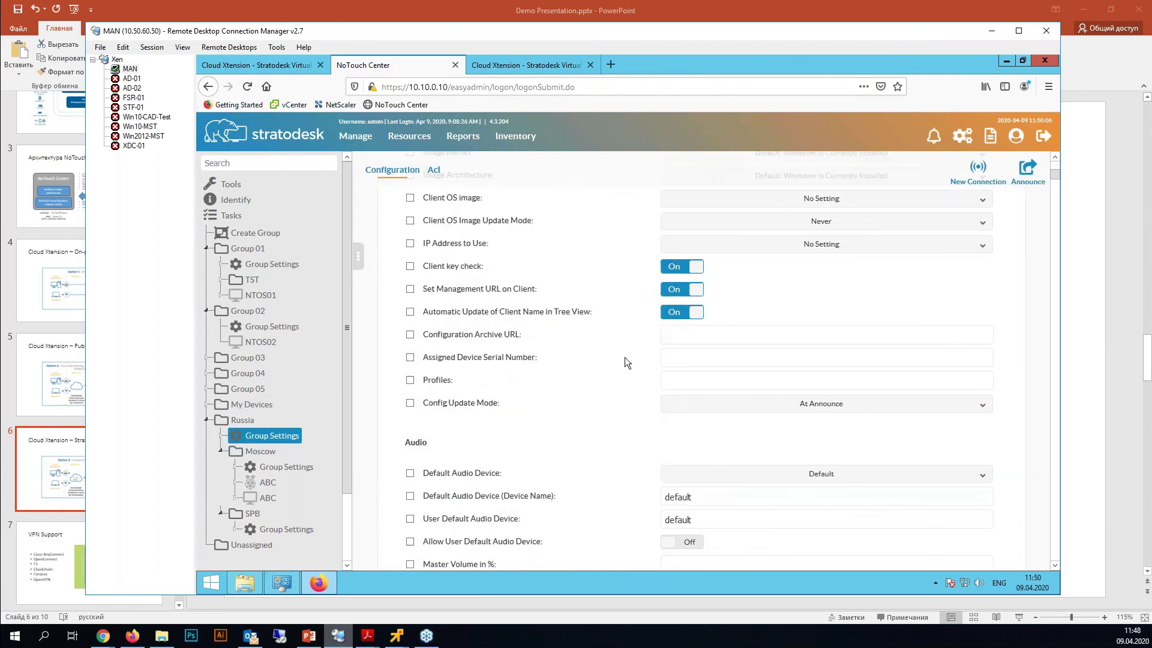
{"action": "scroll", "coordinate": [624, 362], "scroll_direction": "down", "scroll_amount": 20}
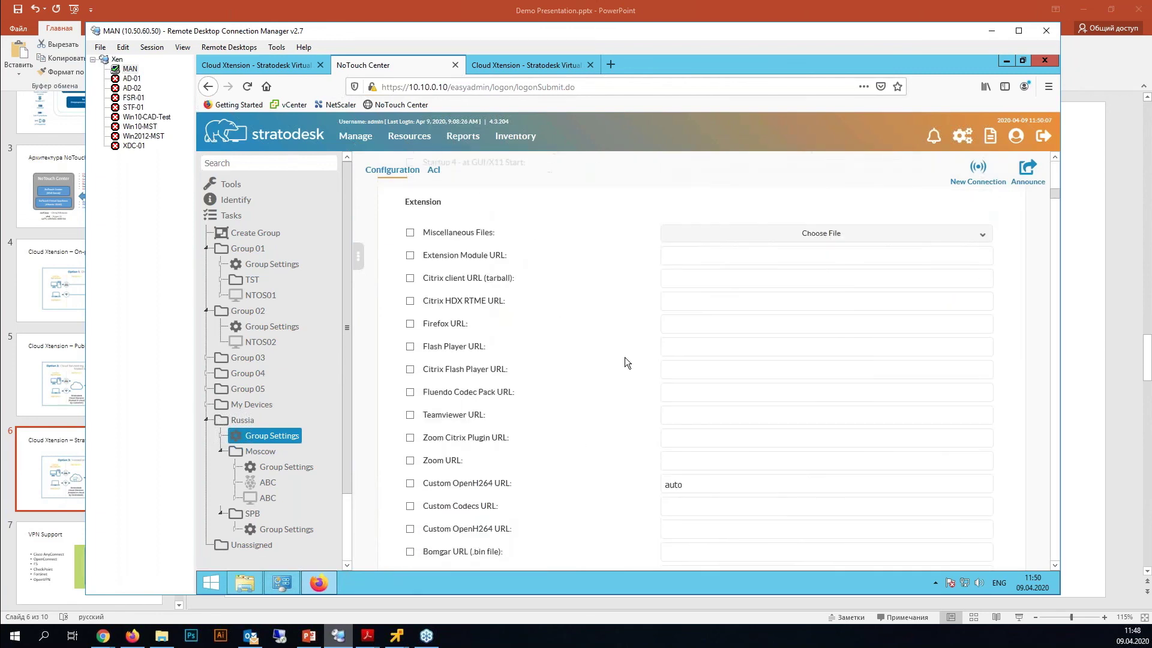
{"action": "scroll", "coordinate": [625, 358], "scroll_direction": "down", "scroll_amount": 20}
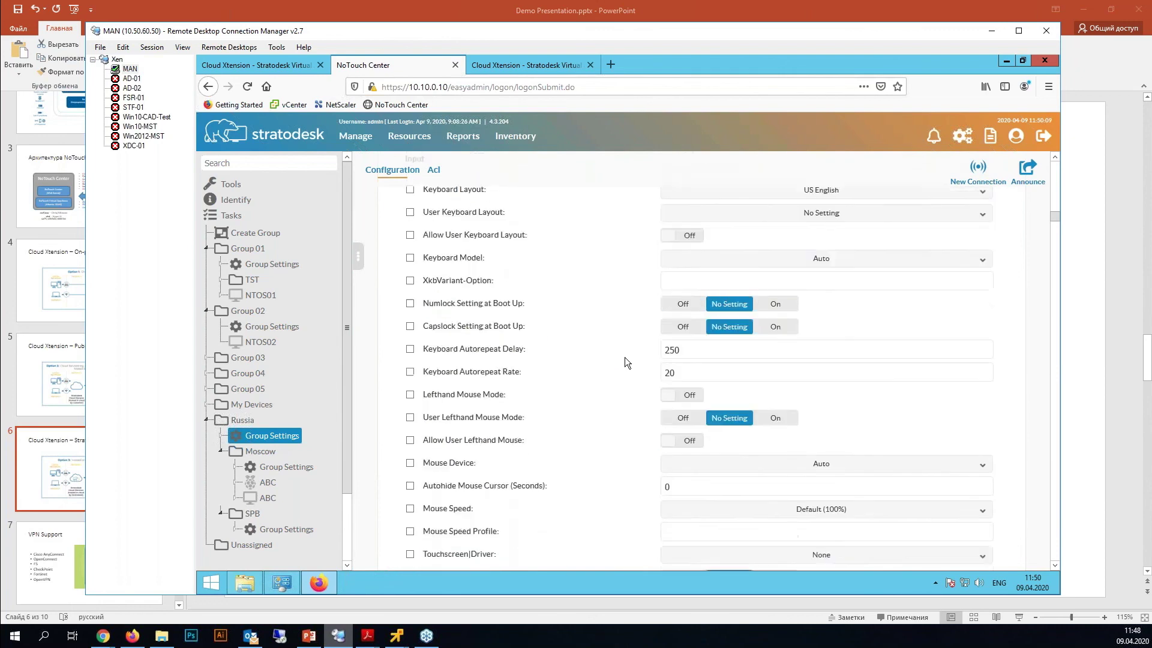
{"action": "scroll", "coordinate": [625, 358], "scroll_direction": "down", "scroll_amount": 15}
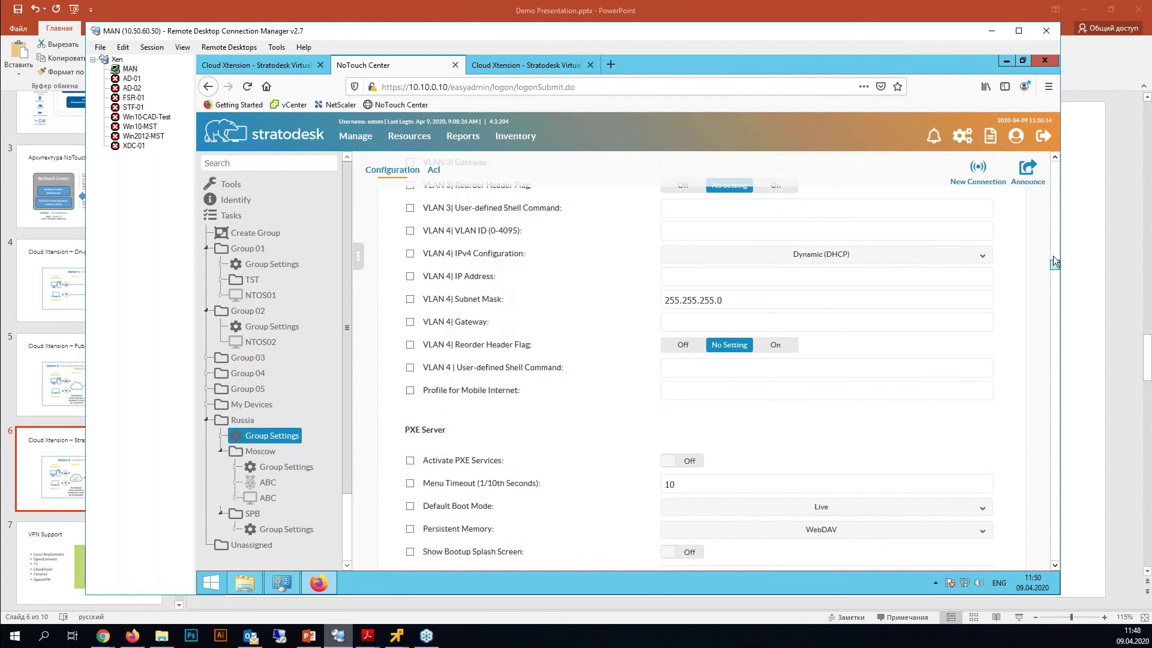
{"action": "left_click_drag", "start_coordinate": [1050, 242], "coordinate": [1057, 161]}
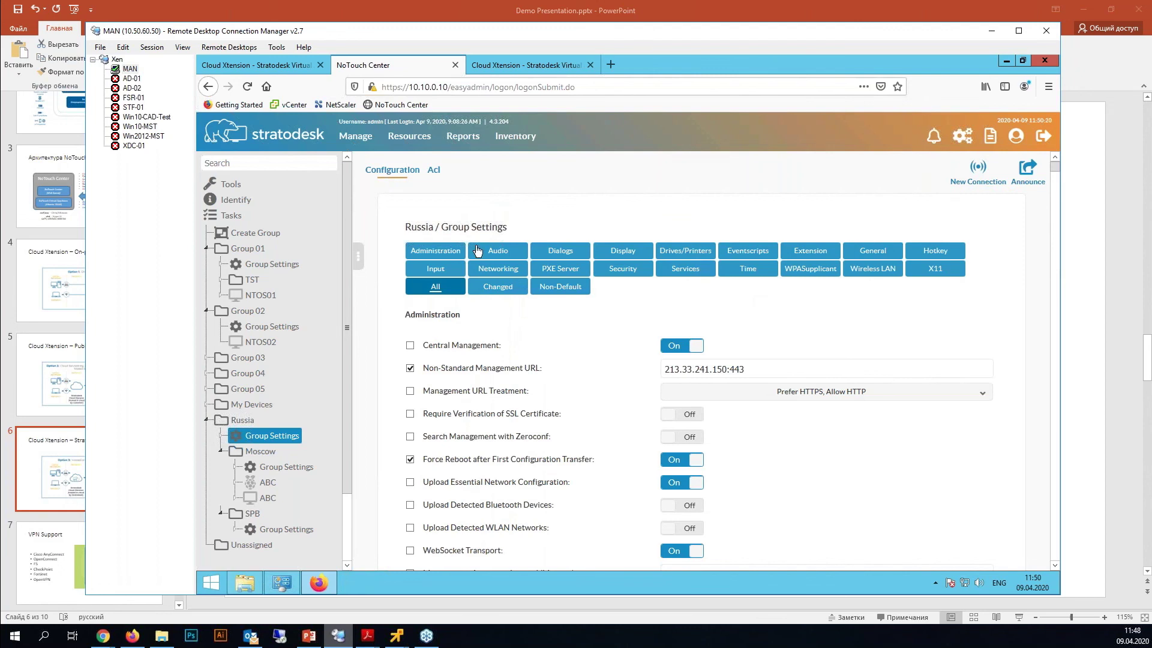
Return to the Administration category of Russia's Group Settings and view the available Client OS image choices without changing the setting
{"action": "left_click", "coordinate": [443, 252]}
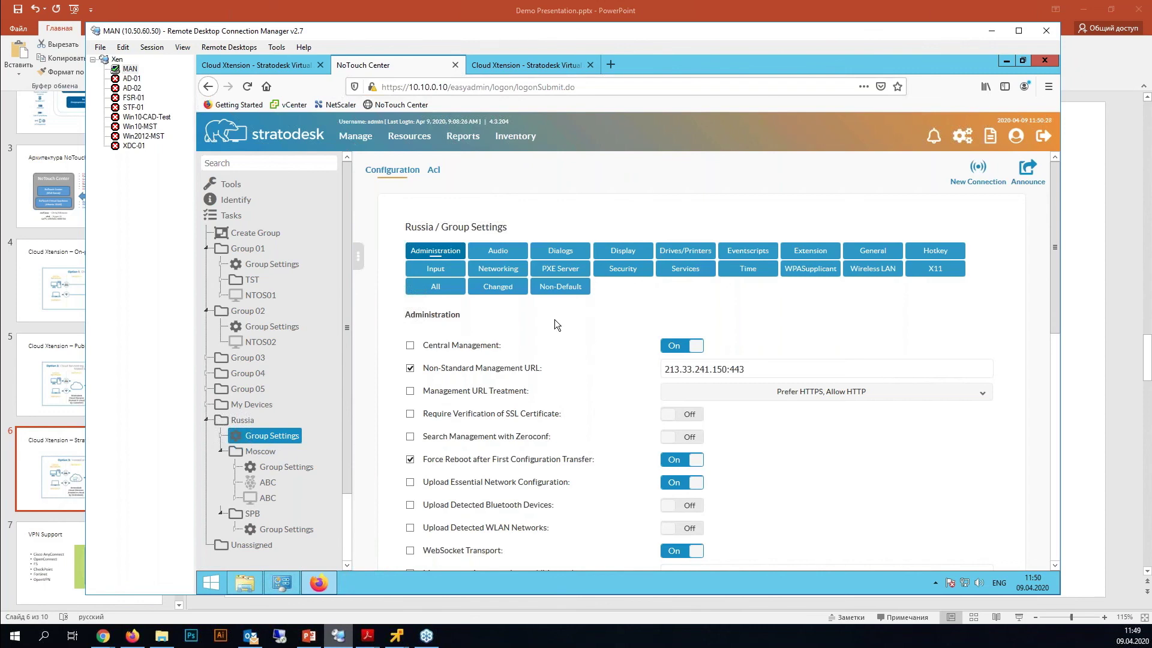
{"action": "scroll", "coordinate": [552, 341], "scroll_direction": "down", "scroll_amount": 2}
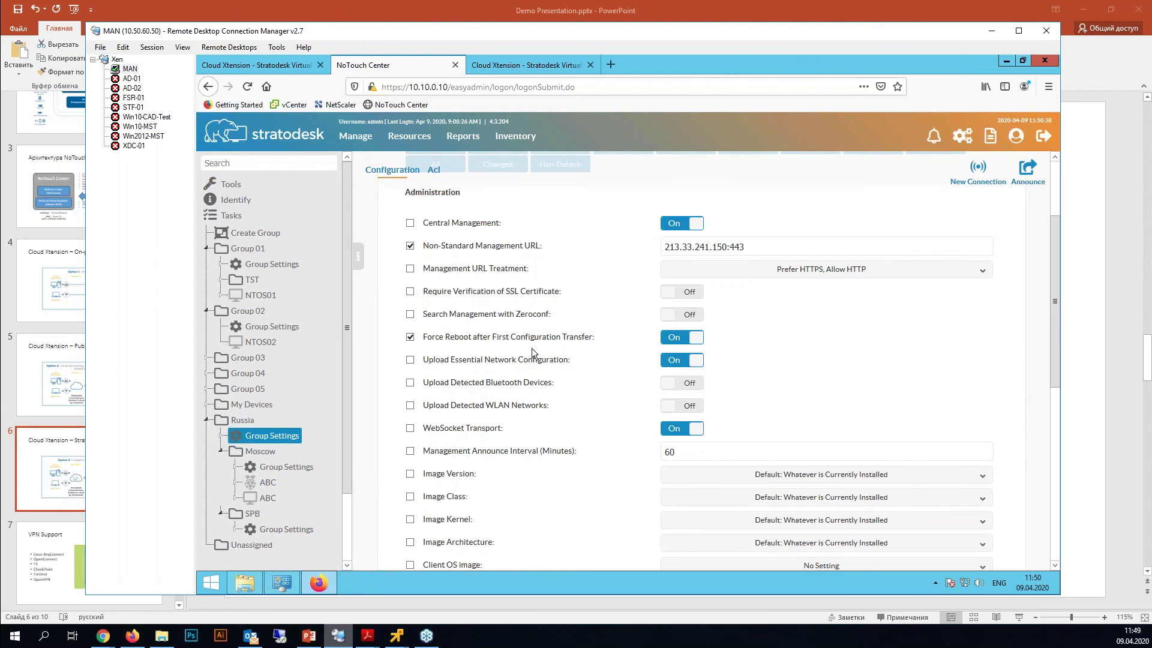
{"action": "scroll", "coordinate": [546, 363], "scroll_direction": "down", "scroll_amount": 6}
{"action": "scroll", "coordinate": [510, 371], "scroll_direction": "up", "scroll_amount": 3}
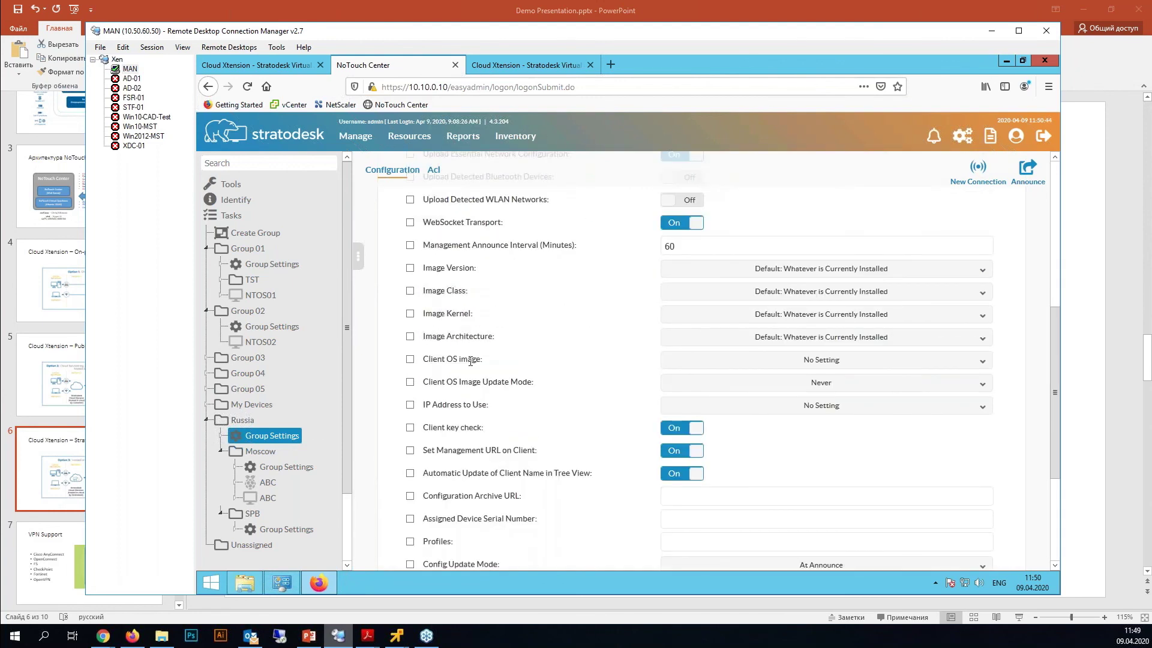
{"action": "left_click", "coordinate": [912, 362]}
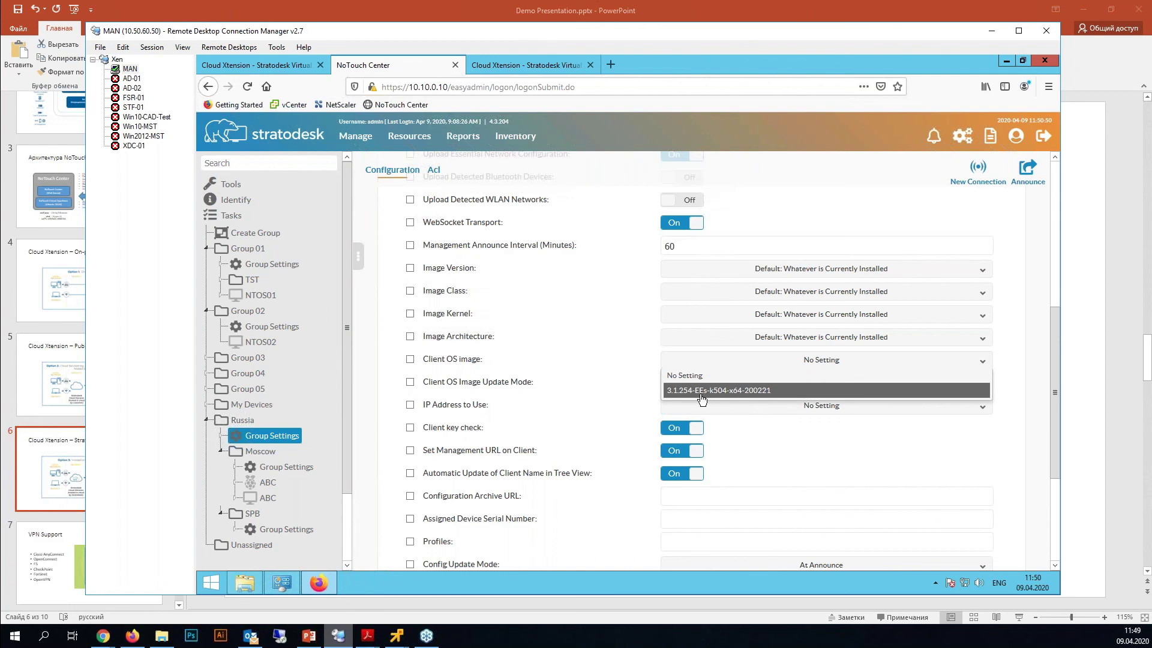
{"action": "left_click", "coordinate": [631, 350]}
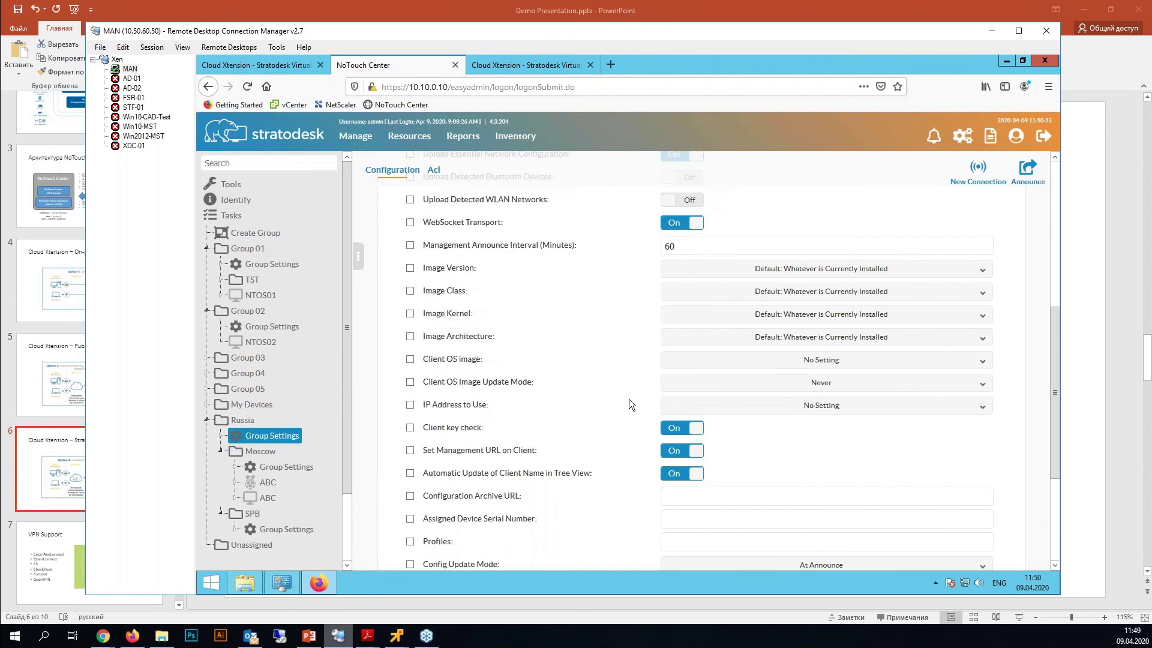
Open the Audio category, view the Default Audio Device options, and look through the volume and PulseAudio parameters
{"action": "scroll", "coordinate": [585, 290], "scroll_direction": "up", "scroll_amount": 6}
{"action": "left_click", "coordinate": [501, 252]}
{"action": "scroll", "coordinate": [556, 405], "scroll_direction": "down", "scroll_amount": 2}
{"action": "scroll", "coordinate": [606, 303], "scroll_direction": "down", "scroll_amount": 2}
{"action": "left_click", "coordinate": [687, 225]}
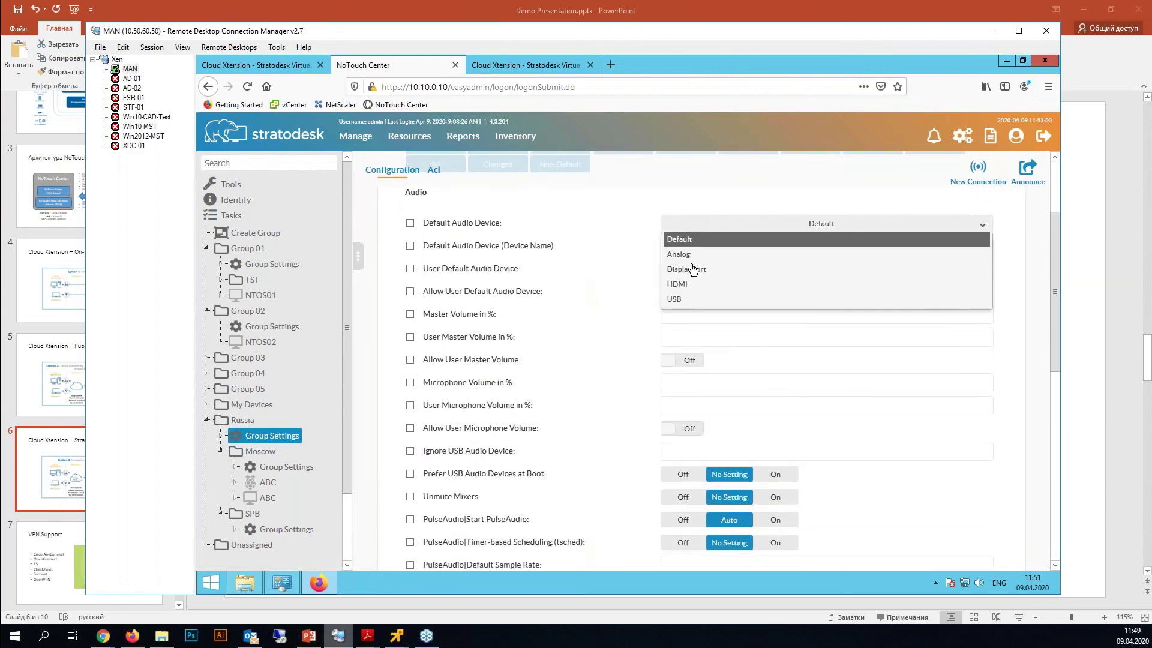
{"action": "left_click", "coordinate": [638, 211]}
{"action": "scroll", "coordinate": [612, 327], "scroll_direction": "down", "scroll_amount": 1}
{"action": "scroll", "coordinate": [594, 321], "scroll_direction": "down", "scroll_amount": 1}
{"action": "scroll", "coordinate": [572, 337], "scroll_direction": "down", "scroll_amount": 3}
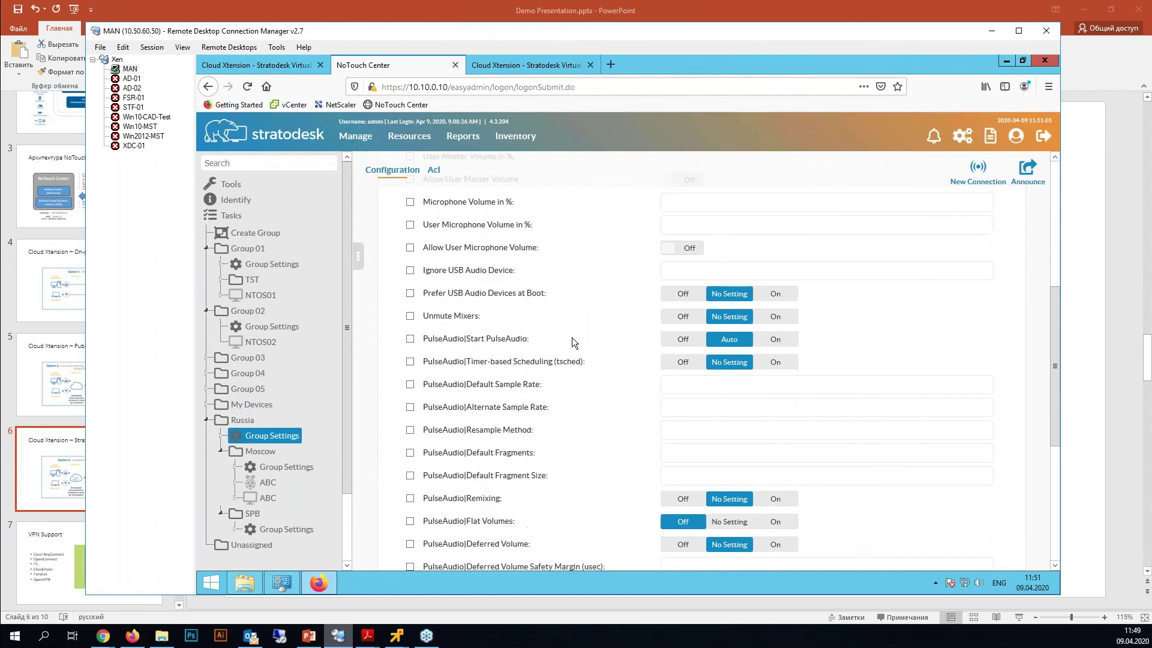
{"action": "scroll", "coordinate": [827, 366], "scroll_direction": "up", "scroll_amount": 3}
{"action": "scroll", "coordinate": [826, 365], "scroll_direction": "up", "scroll_amount": 5}
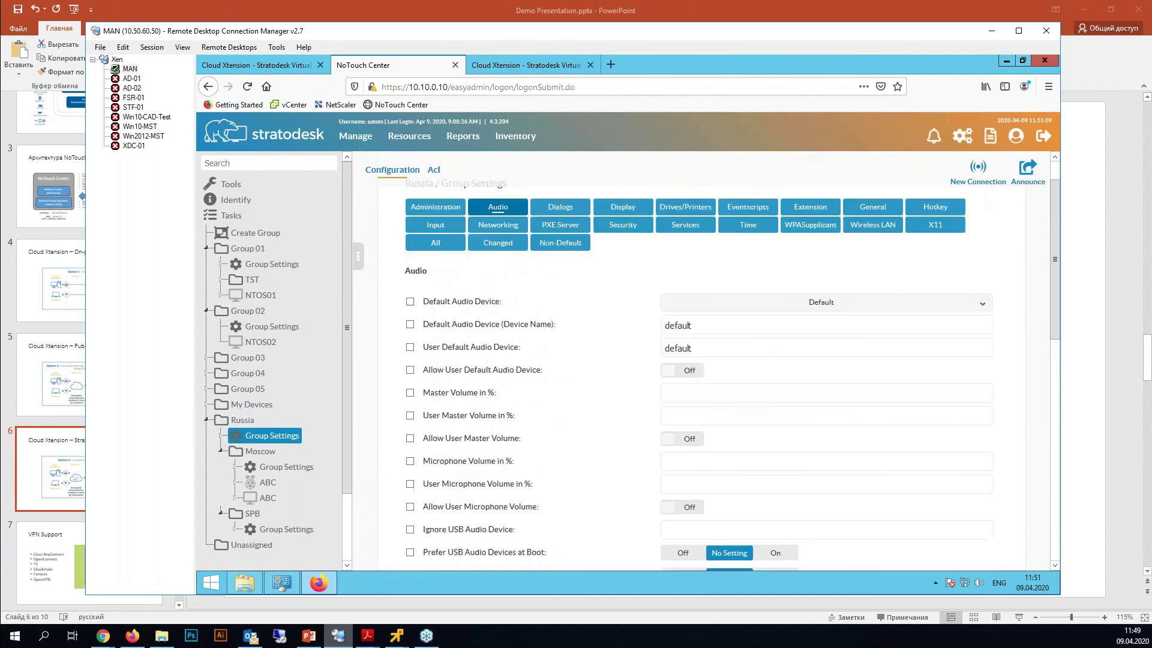
Open the Display category and view the Multimonitor Mode options and the uploaded wallpaper choices without changing them
{"action": "left_click", "coordinate": [623, 252]}
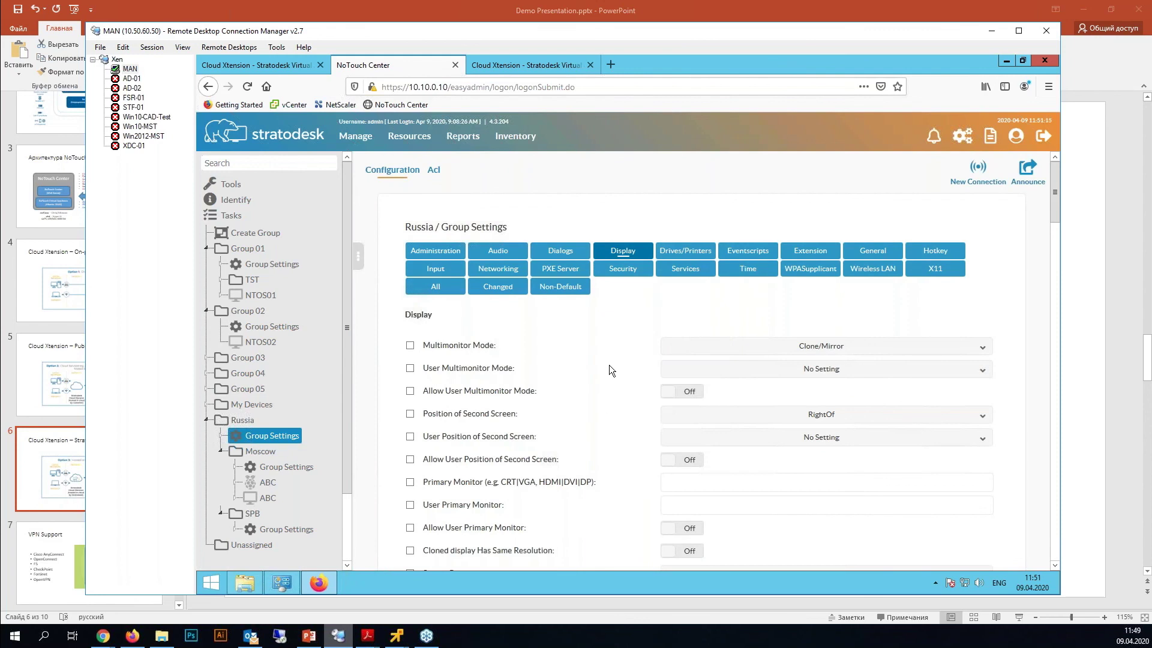
{"action": "left_click", "coordinate": [691, 350]}
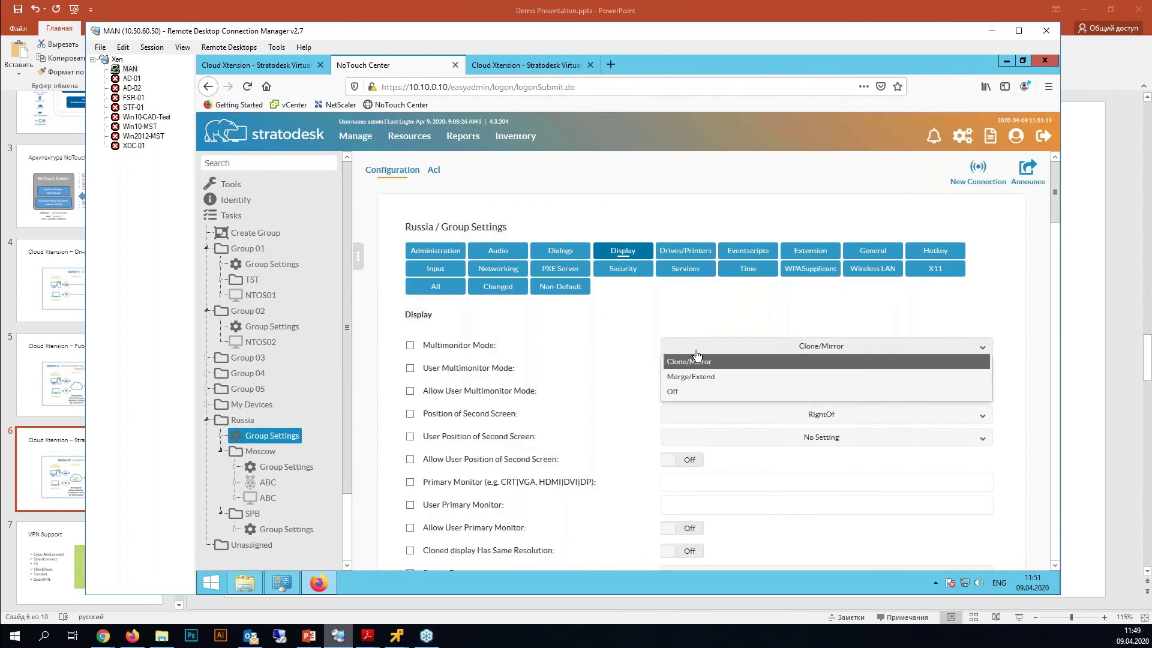
{"action": "left_click", "coordinate": [667, 318]}
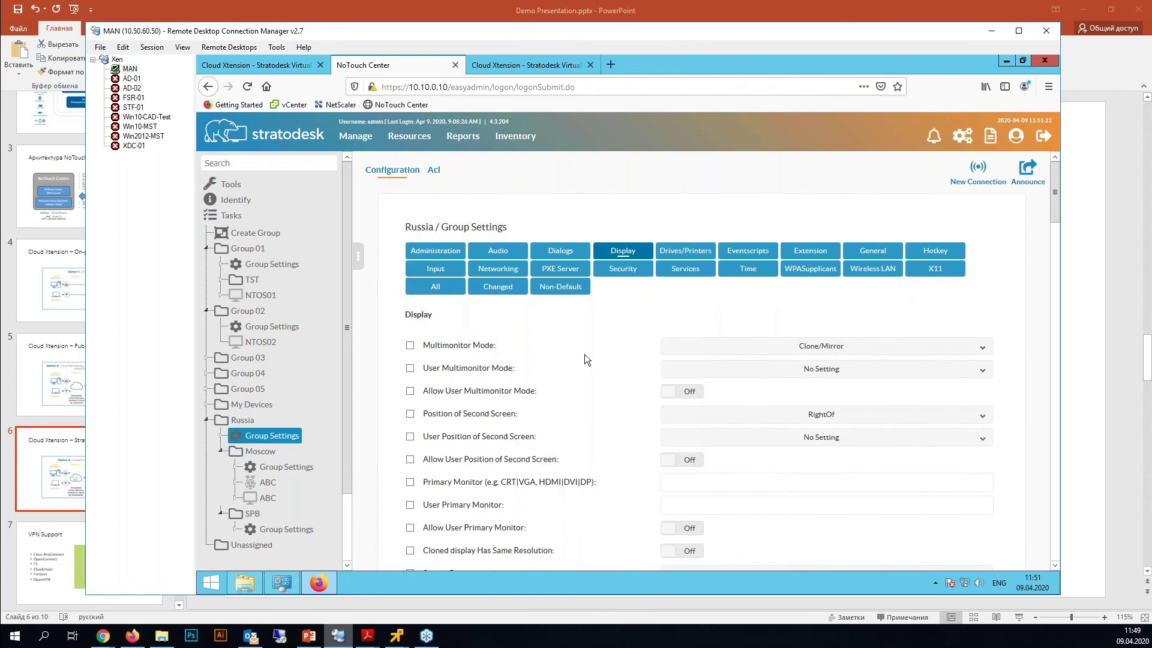
{"action": "scroll", "coordinate": [583, 354], "scroll_direction": "down", "scroll_amount": 3}
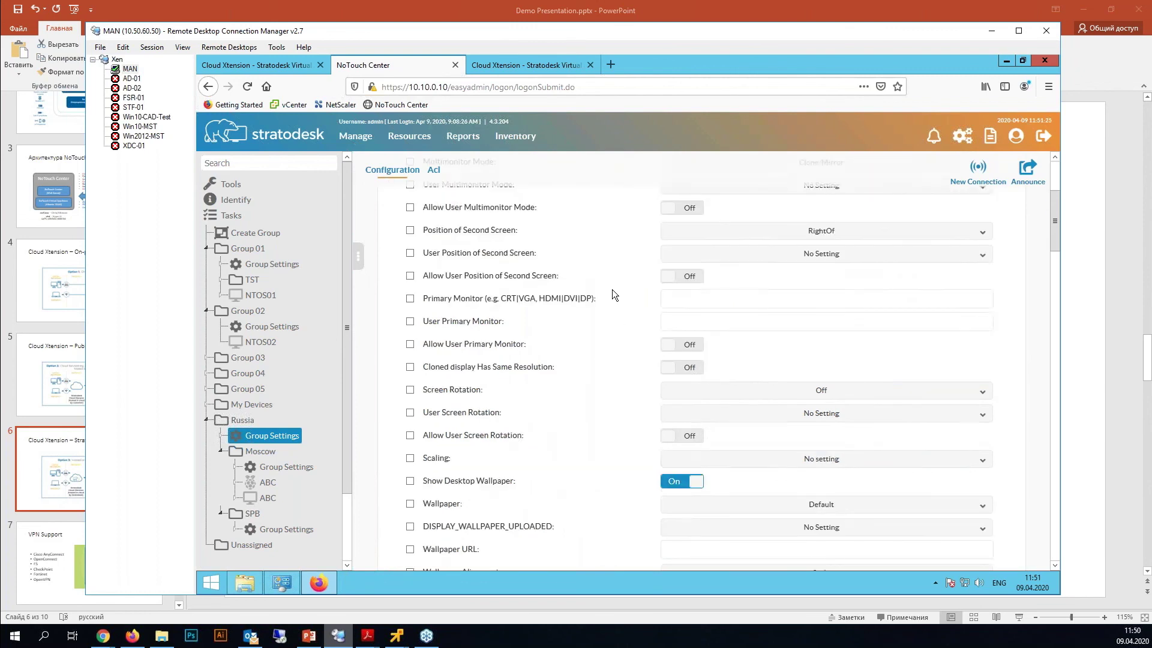
{"action": "scroll", "coordinate": [612, 290], "scroll_direction": "down", "scroll_amount": 2}
{"action": "scroll", "coordinate": [621, 358], "scroll_direction": "down", "scroll_amount": 2}
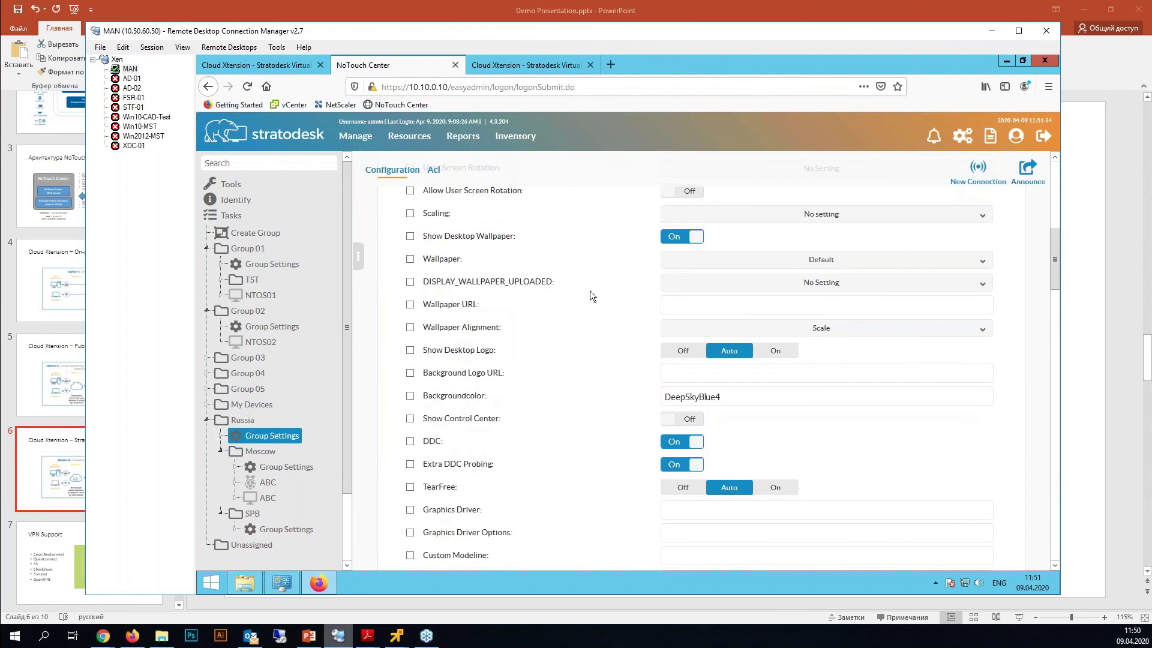
{"action": "left_click", "coordinate": [706, 283]}
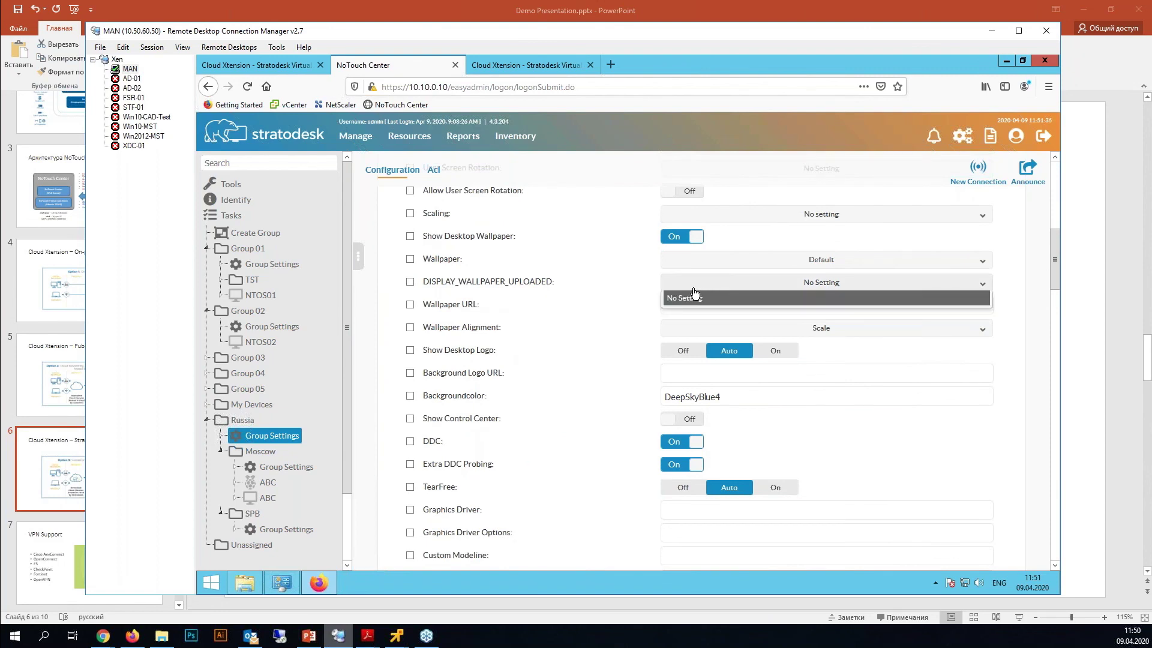
{"action": "left_click", "coordinate": [611, 292]}
Open the Drives/Printers category and review the USB storage, CD-ROM and printer parameters
{"action": "left_click", "coordinate": [685, 250]}
{"action": "scroll", "coordinate": [636, 337], "scroll_direction": "down", "scroll_amount": 1}
{"action": "scroll", "coordinate": [636, 340], "scroll_direction": "up", "scroll_amount": 1}
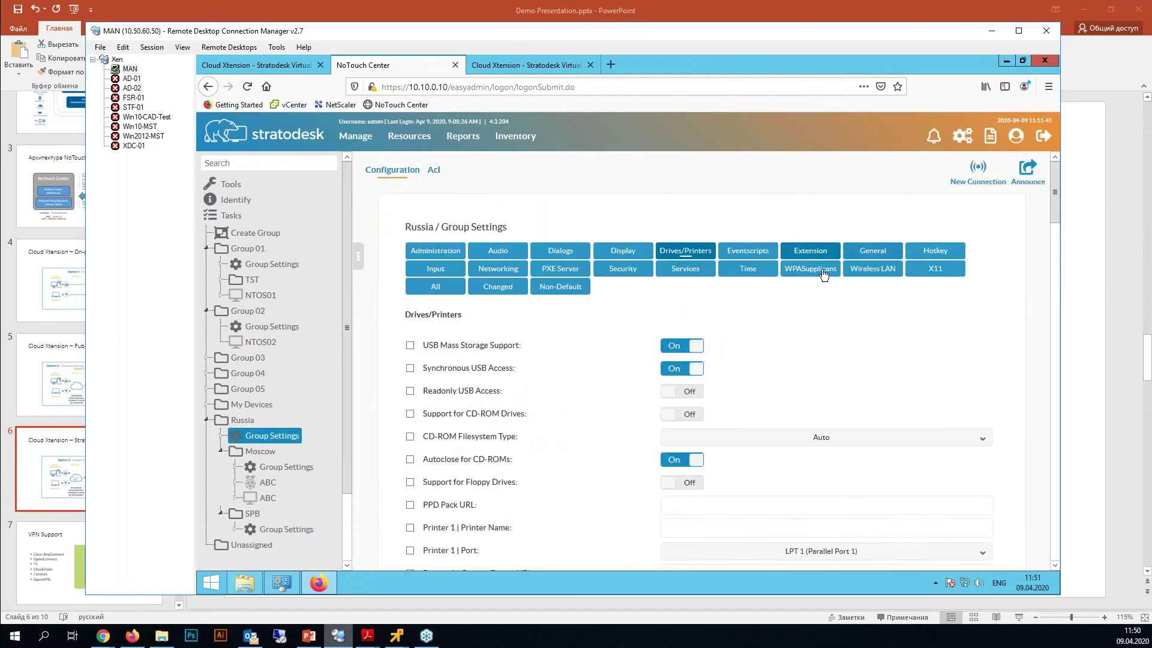
Open the Hotkey category and review the keyboard shortcuts assigned to window, volume and display functions
{"action": "left_click", "coordinate": [873, 268]}
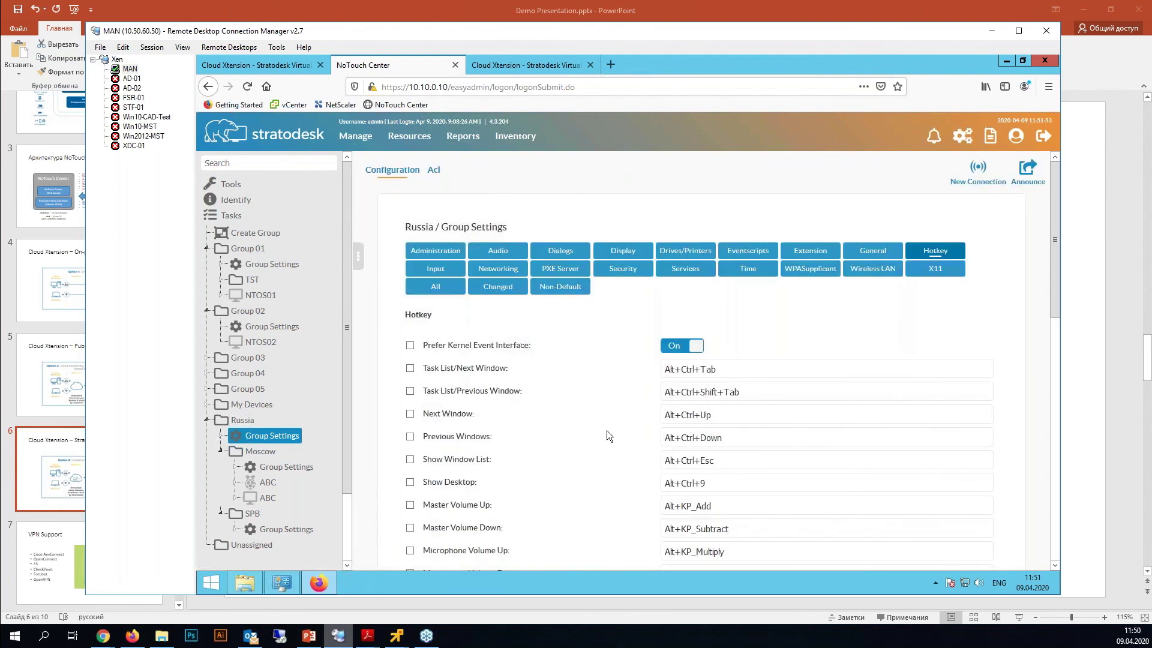
{"action": "scroll", "coordinate": [607, 430], "scroll_direction": "down", "scroll_amount": 2}
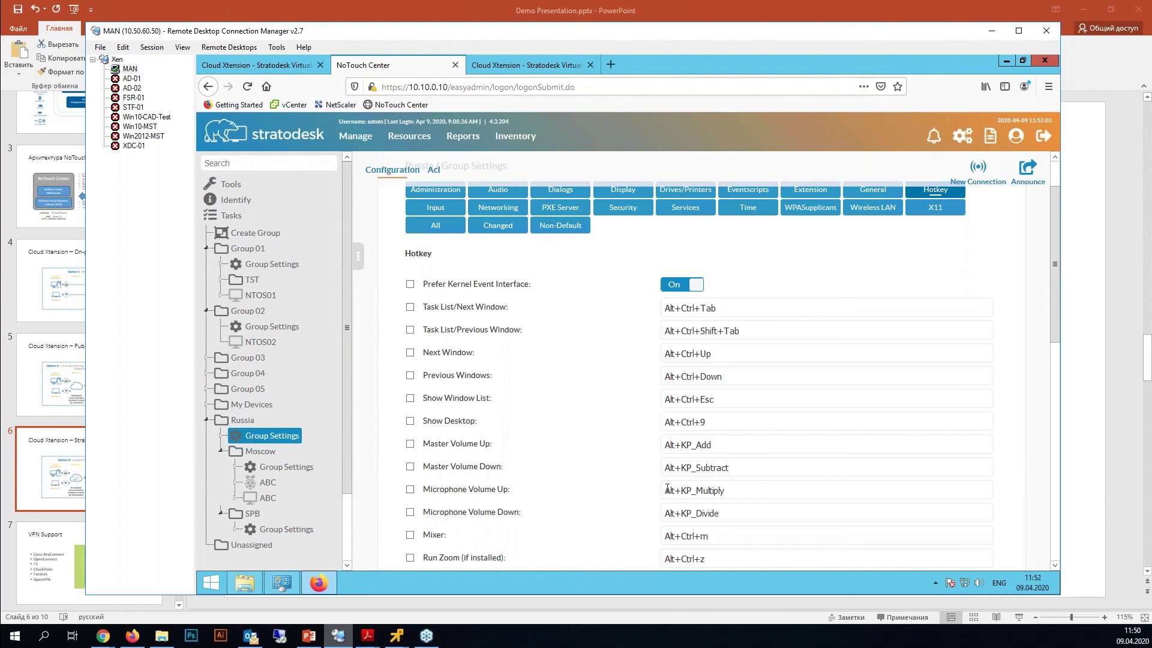
{"action": "scroll", "coordinate": [470, 384], "scroll_direction": "down", "scroll_amount": 2}
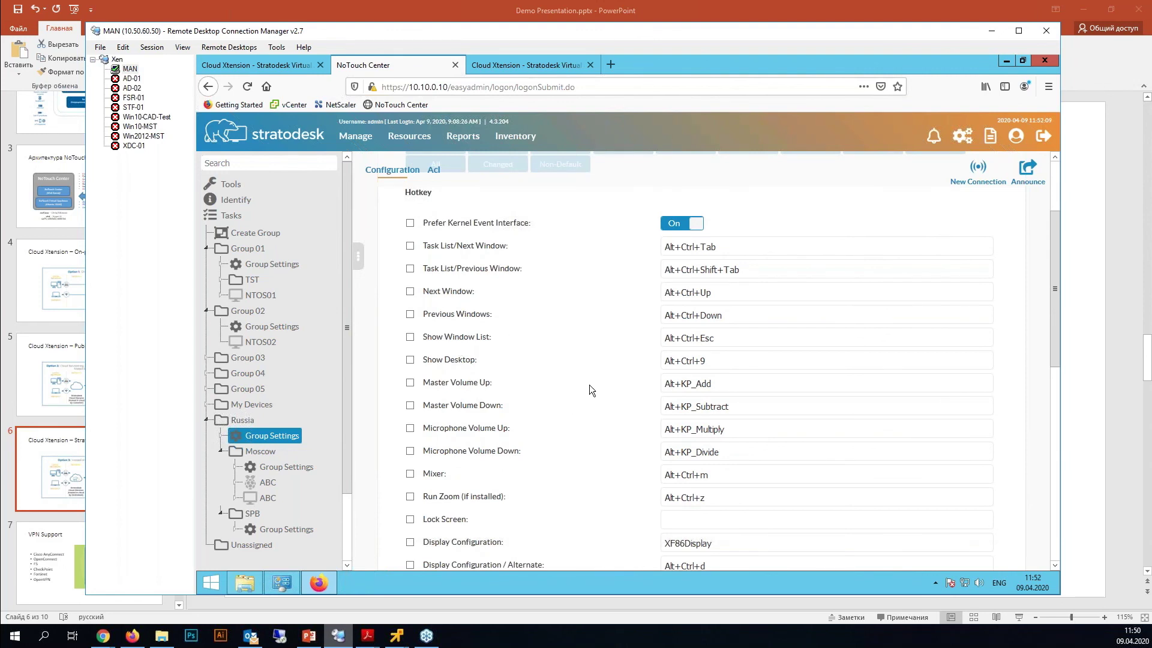
Open the Networking category of the Russia group settings and review the IP configuration and host name parameters
{"action": "scroll", "coordinate": [596, 348], "scroll_direction": "up", "scroll_amount": 3}
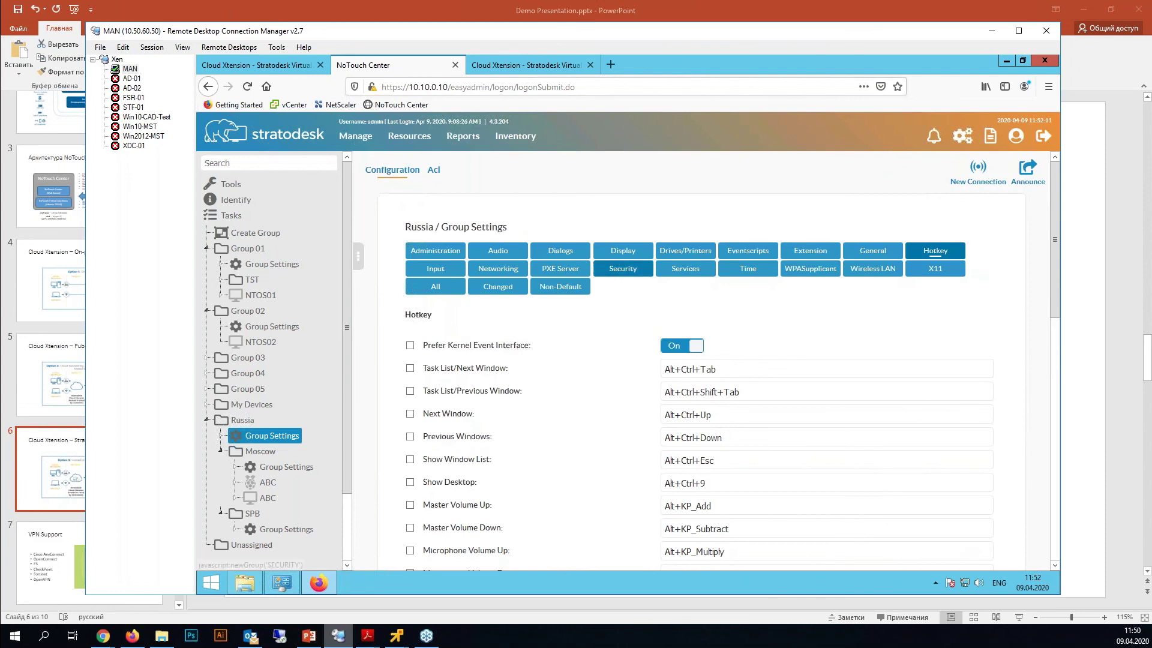
{"action": "left_click", "coordinate": [497, 270]}
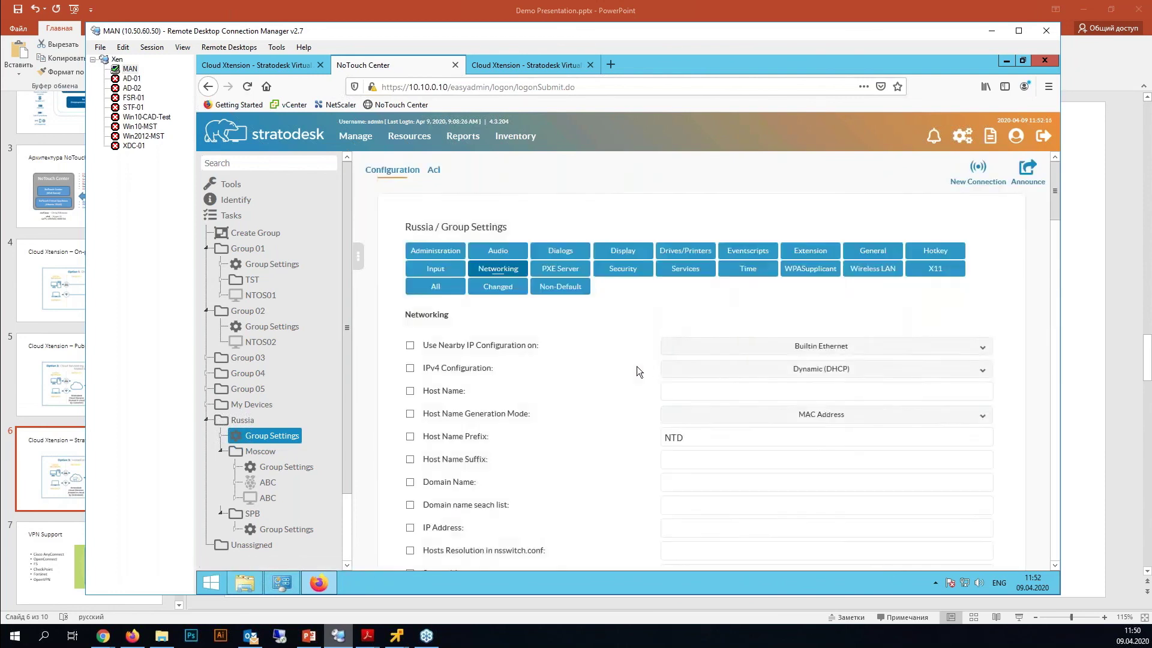
{"action": "scroll", "coordinate": [635, 367], "scroll_direction": "down", "scroll_amount": 10}
{"action": "scroll", "coordinate": [628, 386], "scroll_direction": "up", "scroll_amount": 10}
Open the WPASupplicant category and review the Ethernet and WLAN authentication parameters, including the Network 1 and Network 2 blocks
{"action": "left_click", "coordinate": [819, 268]}
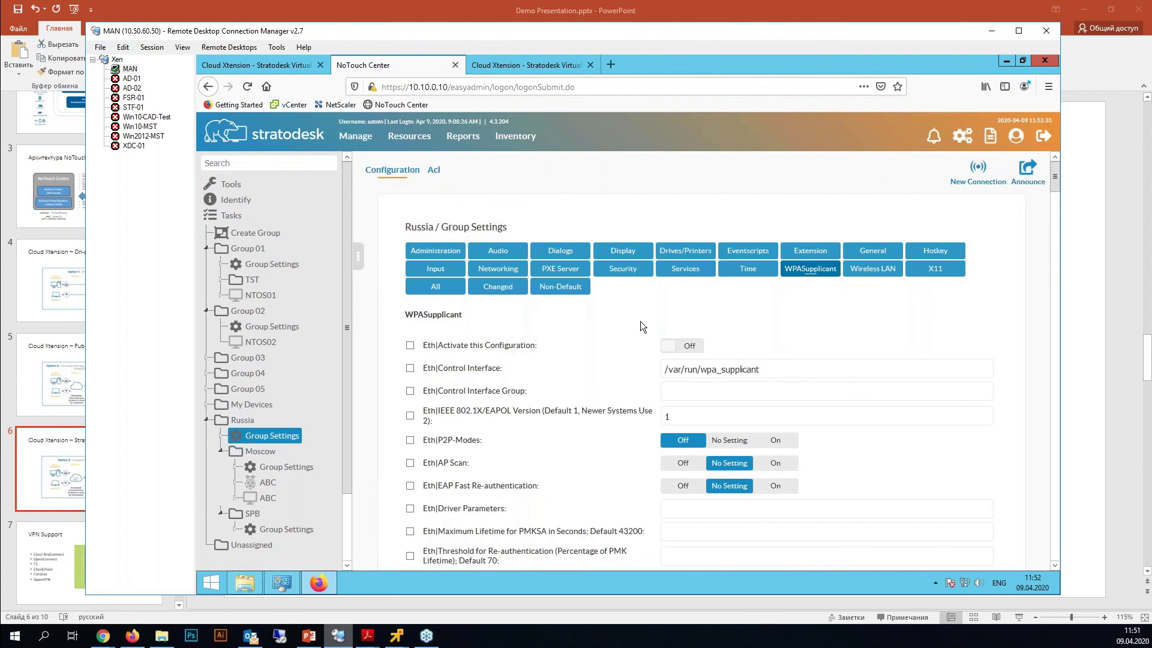
{"action": "scroll", "coordinate": [621, 328], "scroll_direction": "down", "scroll_amount": 1}
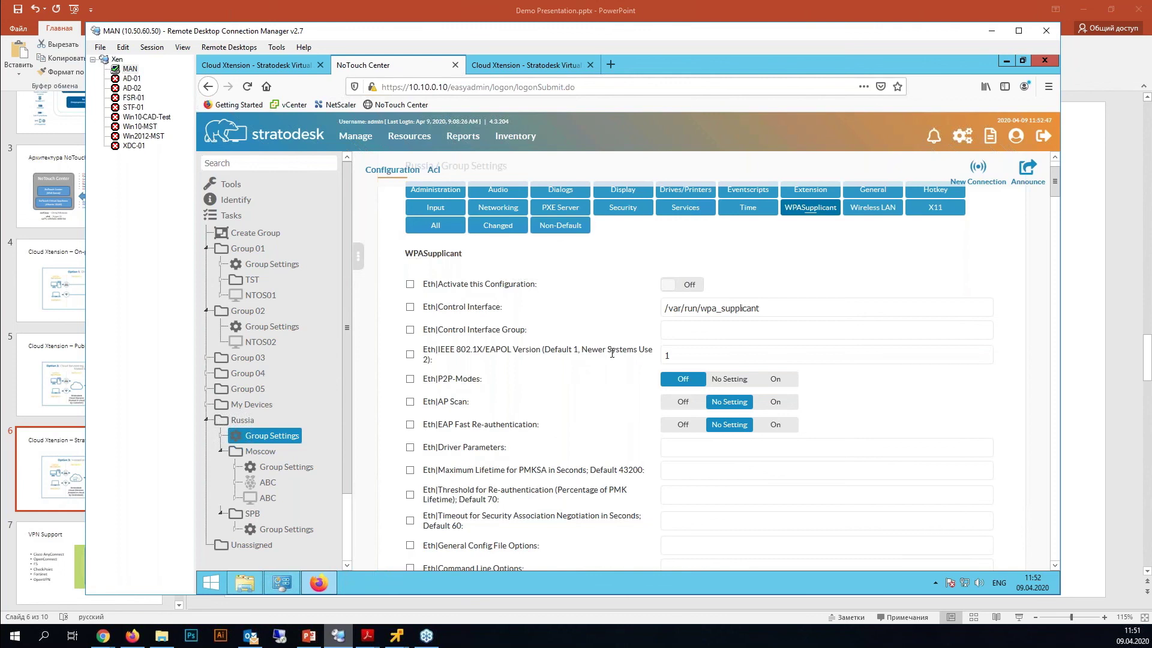
{"action": "scroll", "coordinate": [612, 353], "scroll_direction": "down", "scroll_amount": 3}
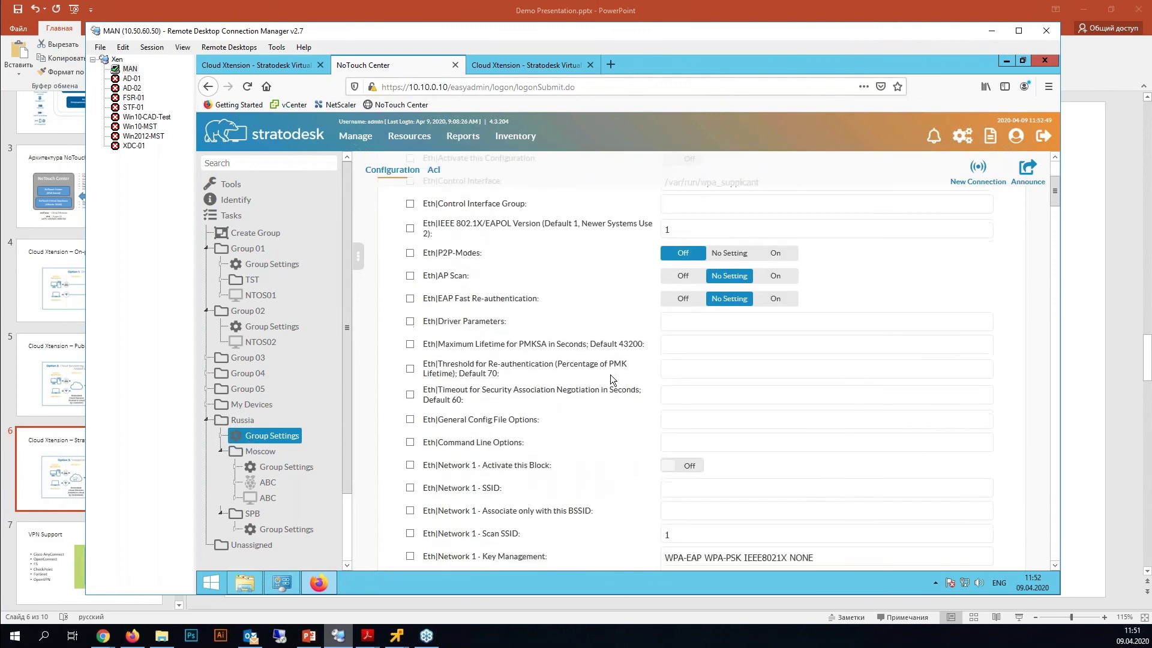
{"action": "scroll", "coordinate": [610, 375], "scroll_direction": "down", "scroll_amount": 1}
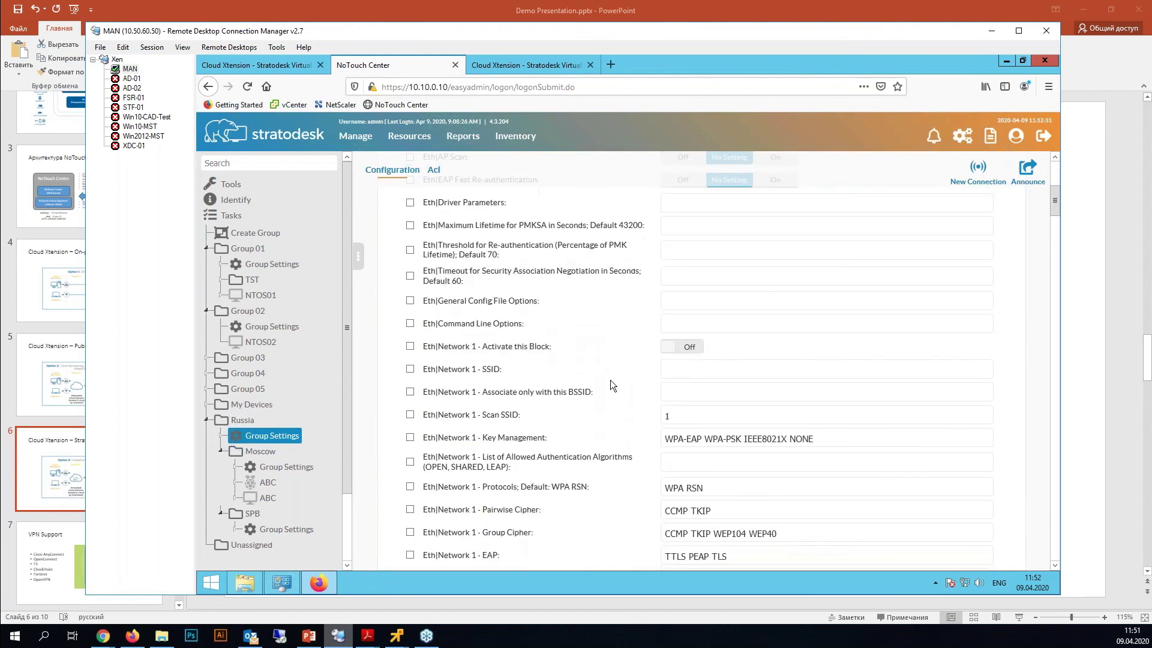
{"action": "scroll", "coordinate": [611, 385], "scroll_direction": "down", "scroll_amount": 10}
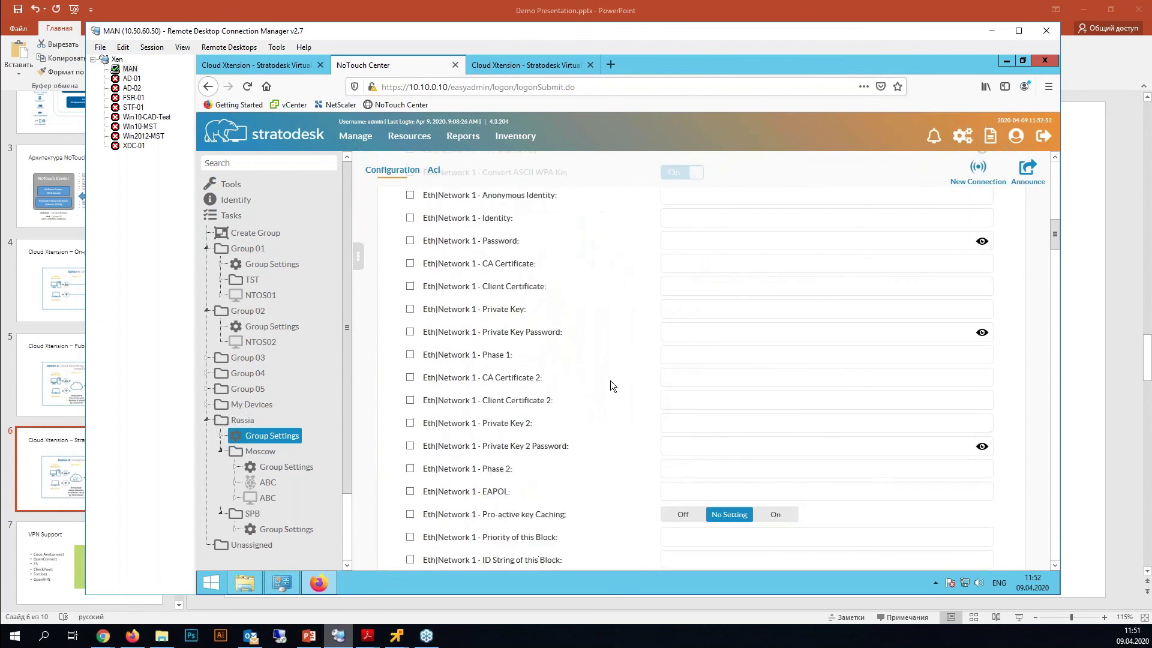
{"action": "scroll", "coordinate": [610, 385], "scroll_direction": "down", "scroll_amount": 5}
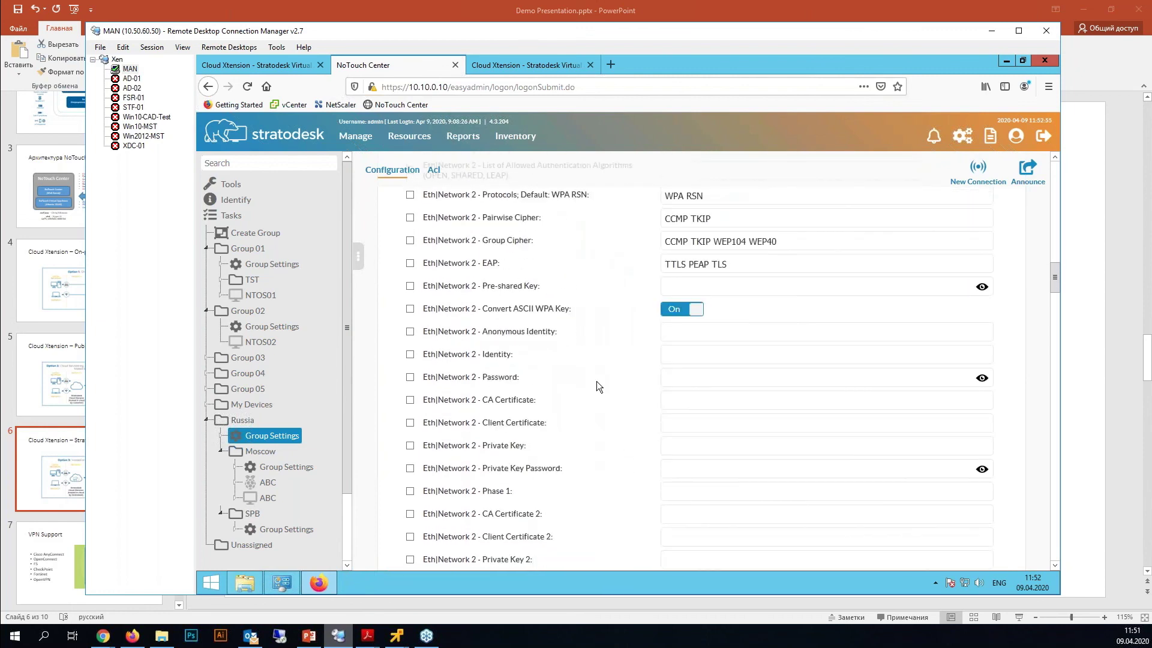
{"action": "scroll", "coordinate": [597, 383], "scroll_direction": "down", "scroll_amount": 7}
{"action": "scroll", "coordinate": [604, 421], "scroll_direction": "up", "scroll_amount": 10}
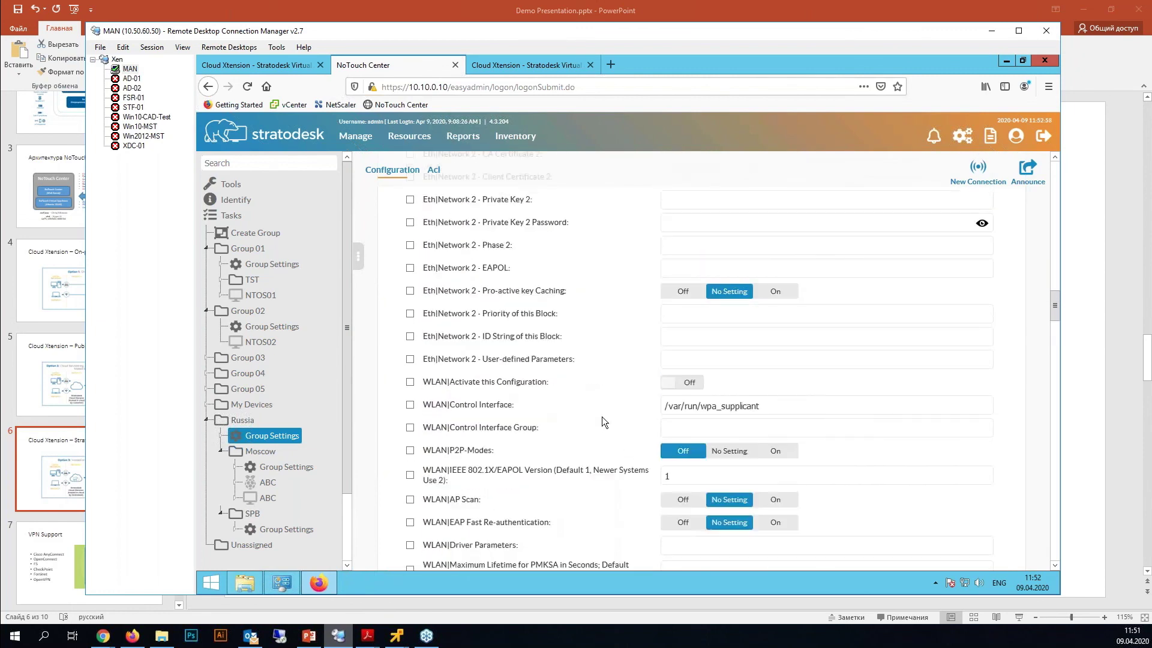
{"action": "scroll", "coordinate": [603, 421], "scroll_direction": "down", "scroll_amount": 4}
{"action": "scroll", "coordinate": [603, 421], "scroll_direction": "up", "scroll_amount": 15}
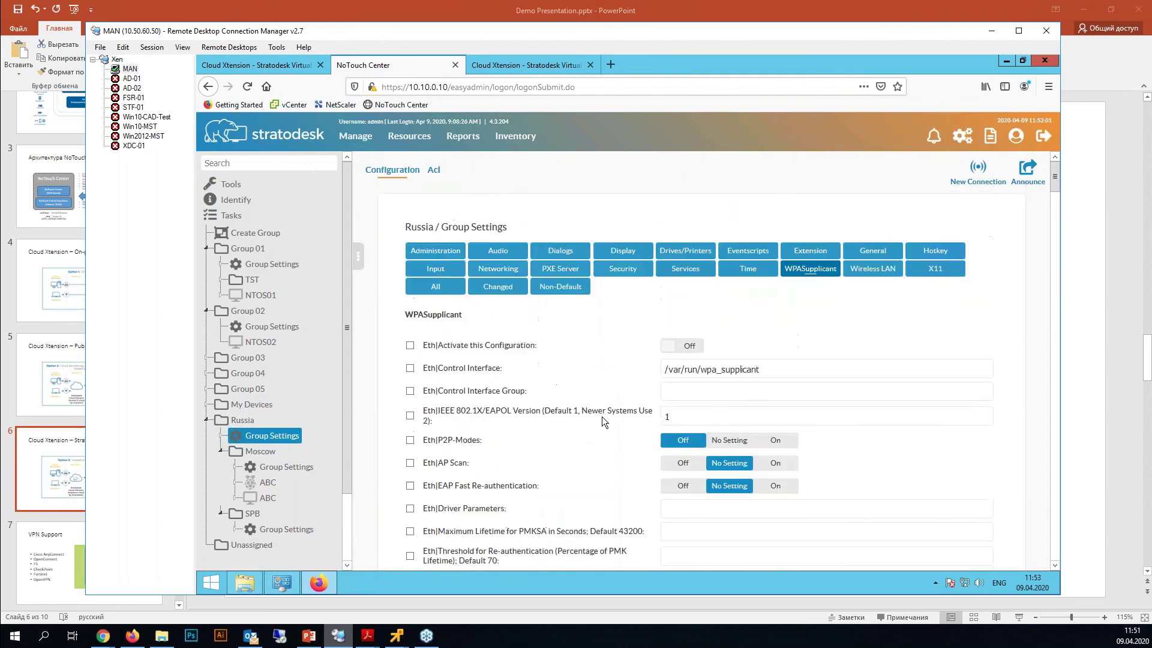
Switch to the PowerPoint presentation, show the VPN Support slide, and return to the Remote Desktop session
{"action": "key", "text": "alt+Tab"}
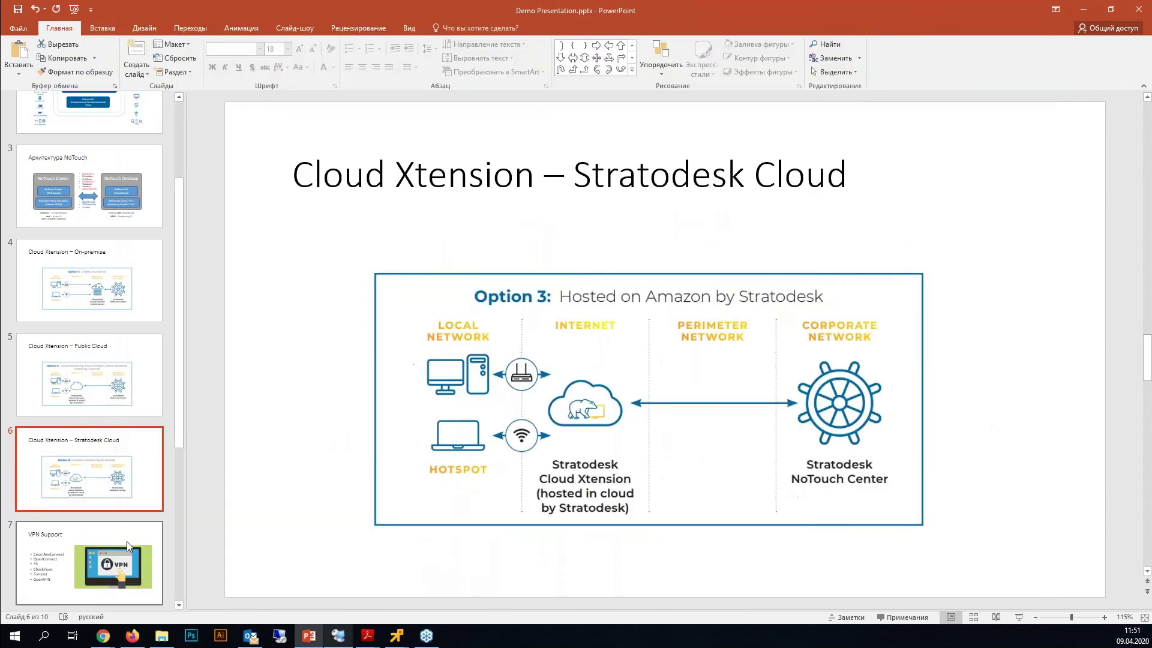
{"action": "left_click", "coordinate": [127, 541]}
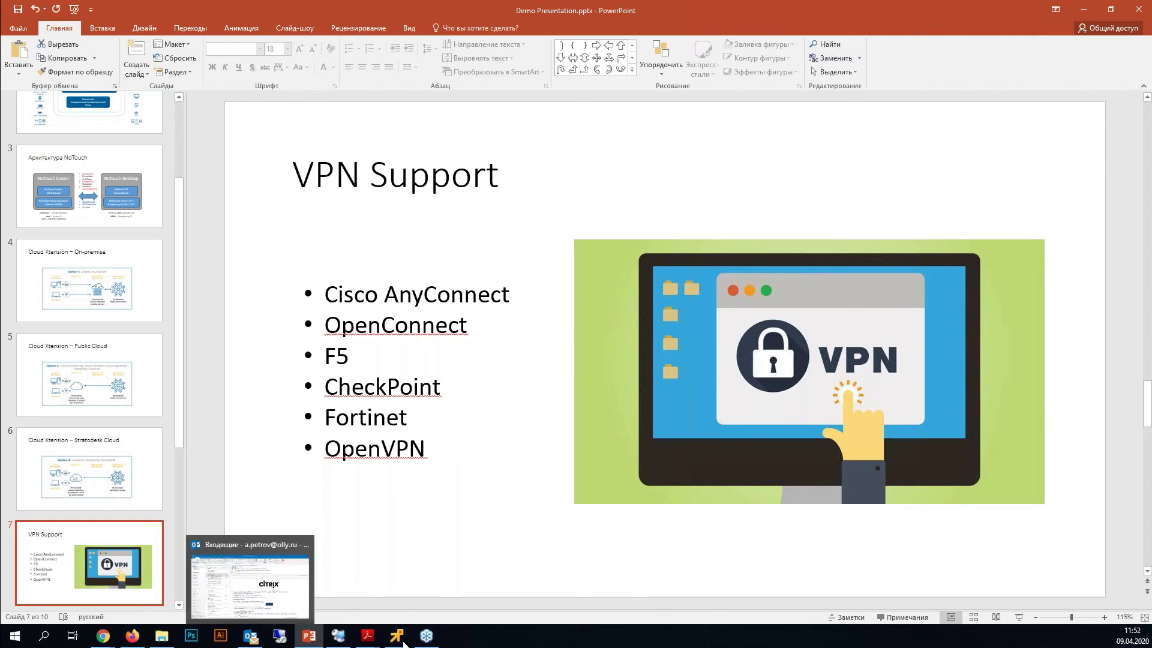
{"action": "mouse_move", "coordinate": [344, 640]}
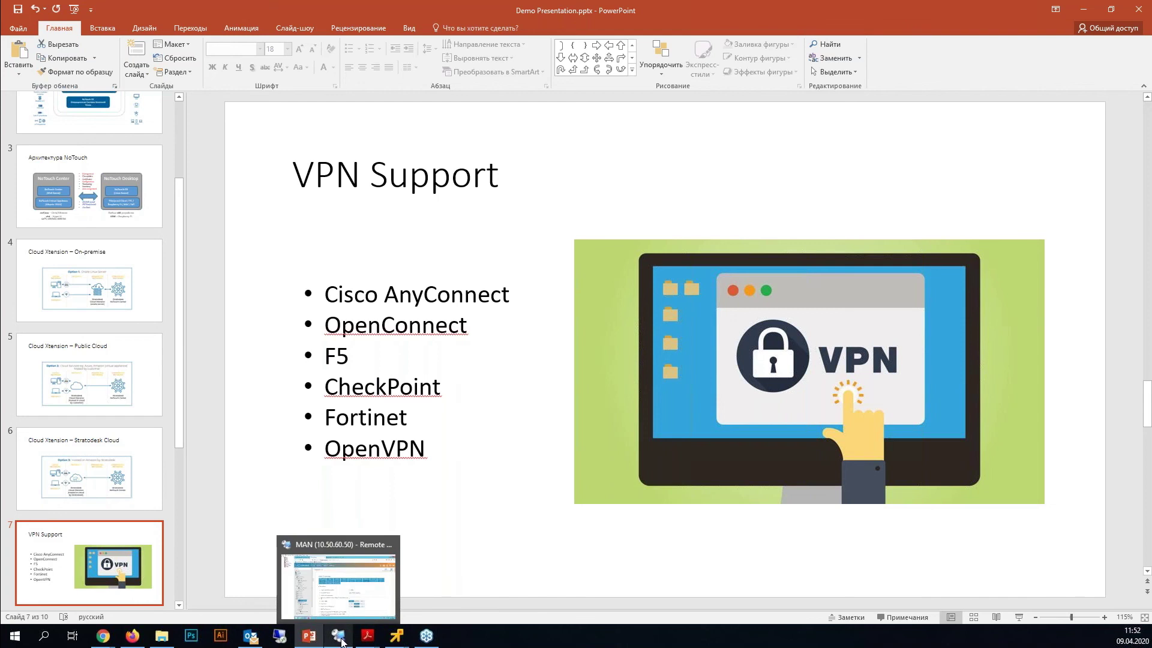
{"action": "left_click", "coordinate": [345, 576]}
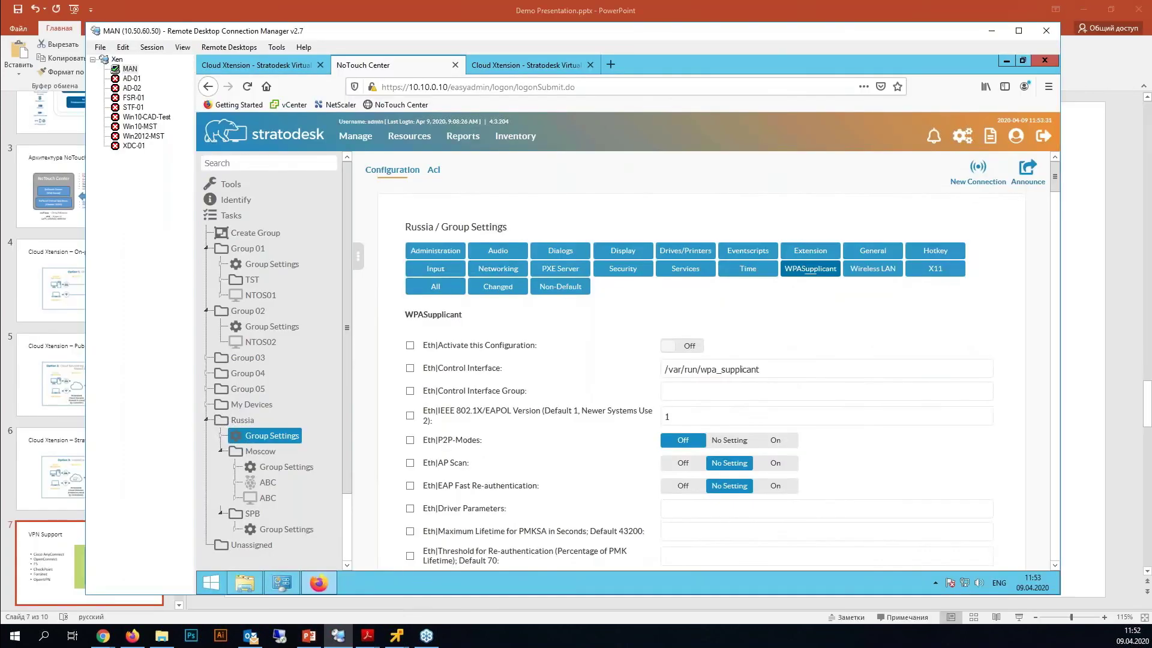
Open the Services category and examine the Cisco AnyConnect, OpenConnect, Cisco VPN, OpenVPN and Evidian parameters
{"action": "left_click", "coordinate": [627, 268]}
{"action": "scroll", "coordinate": [616, 407], "scroll_direction": "down", "scroll_amount": 20}
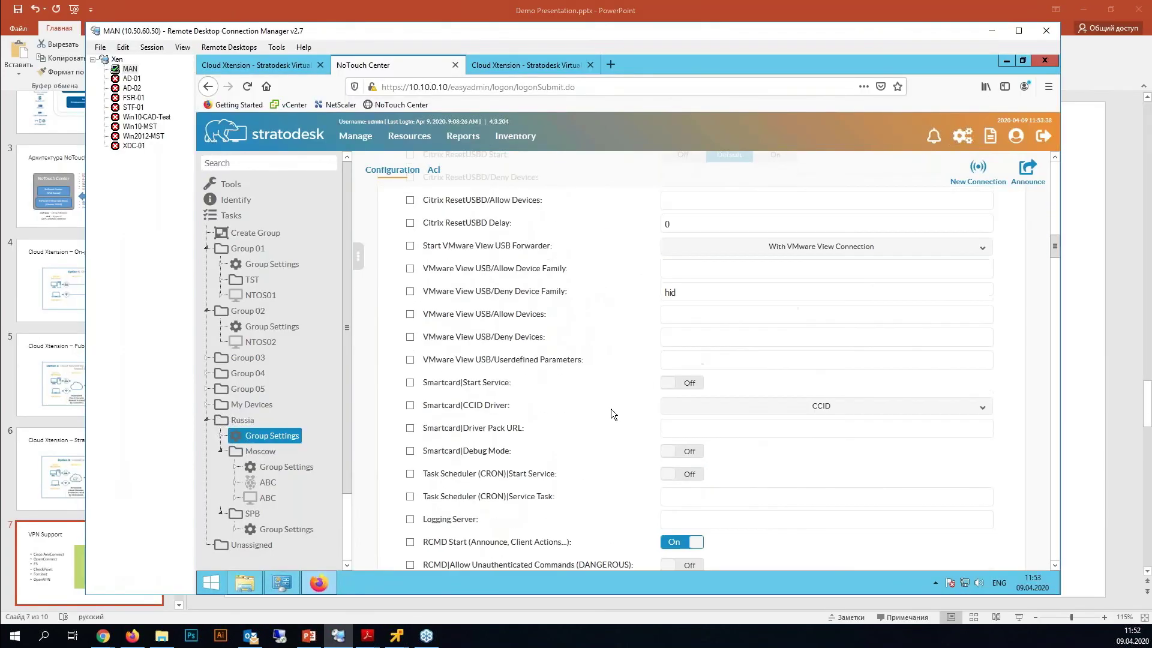
{"action": "scroll", "coordinate": [585, 419], "scroll_direction": "up", "scroll_amount": 3}
{"action": "scroll", "coordinate": [458, 414], "scroll_direction": "down", "scroll_amount": 1}
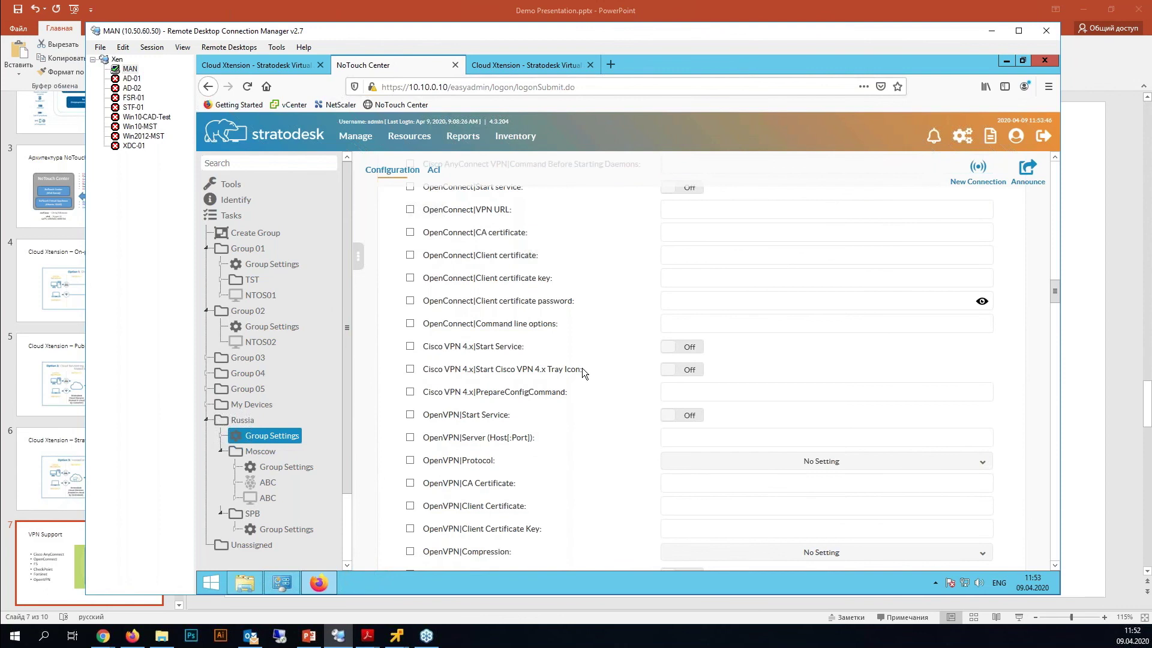
{"action": "scroll", "coordinate": [581, 369], "scroll_direction": "up", "scroll_amount": 1}
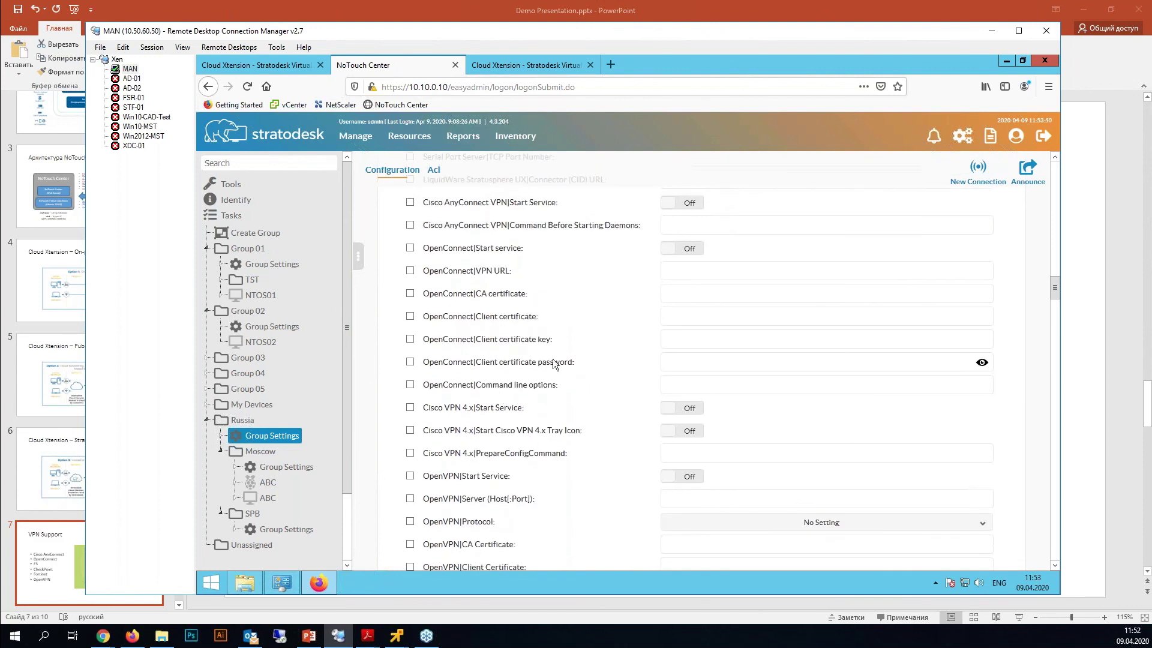
{"action": "scroll", "coordinate": [552, 375], "scroll_direction": "down", "scroll_amount": 5}
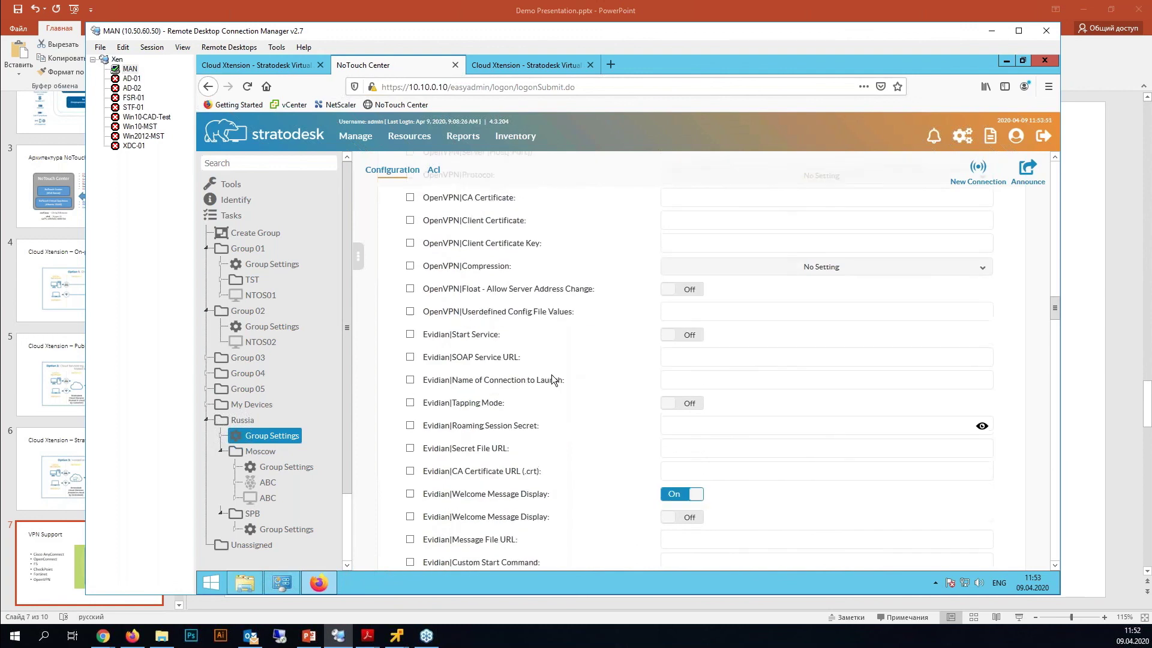
{"action": "scroll", "coordinate": [552, 336], "scroll_direction": "down", "scroll_amount": 2}
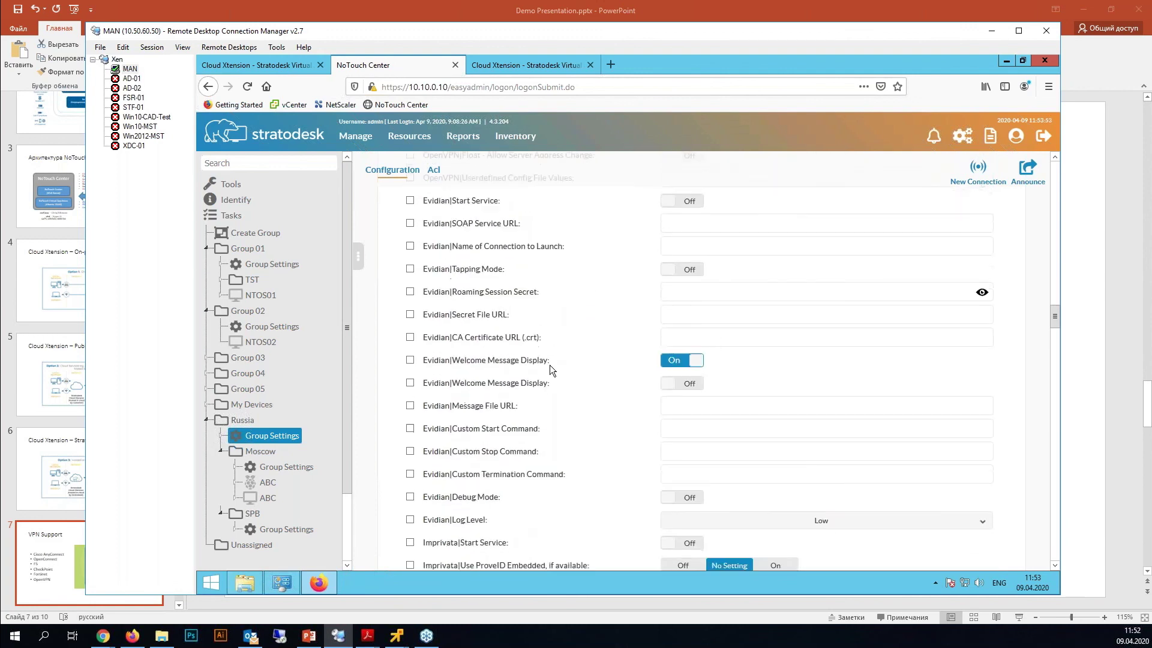
{"action": "scroll", "coordinate": [553, 366], "scroll_direction": "up", "scroll_amount": 6}
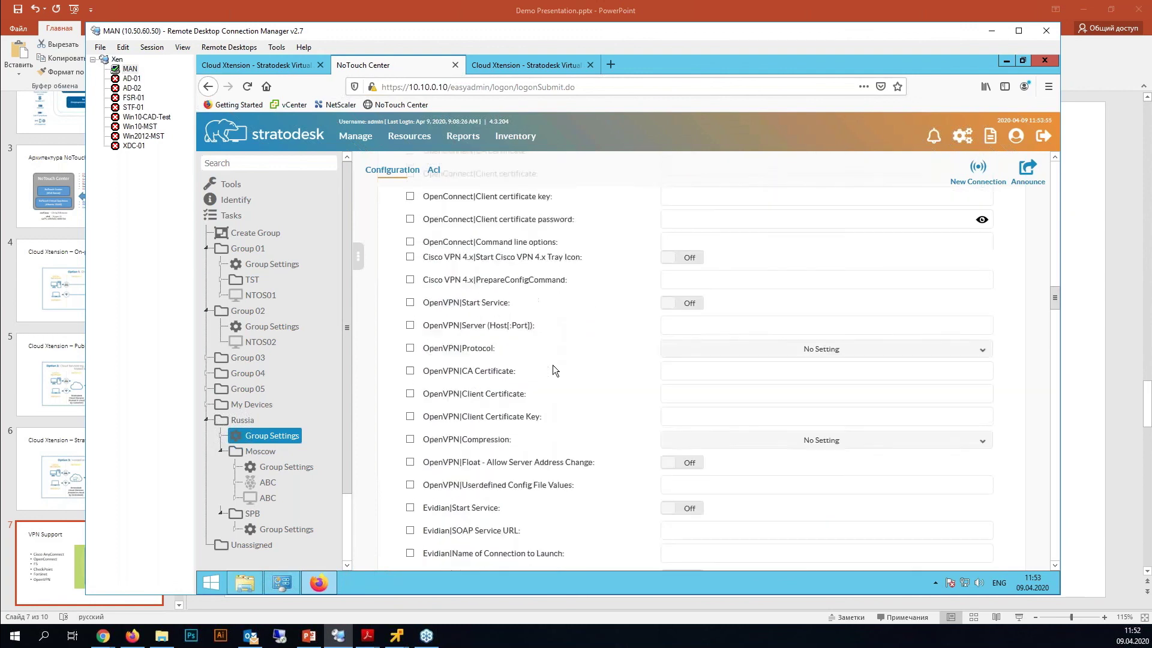
{"action": "scroll", "coordinate": [553, 365], "scroll_direction": "up", "scroll_amount": 10}
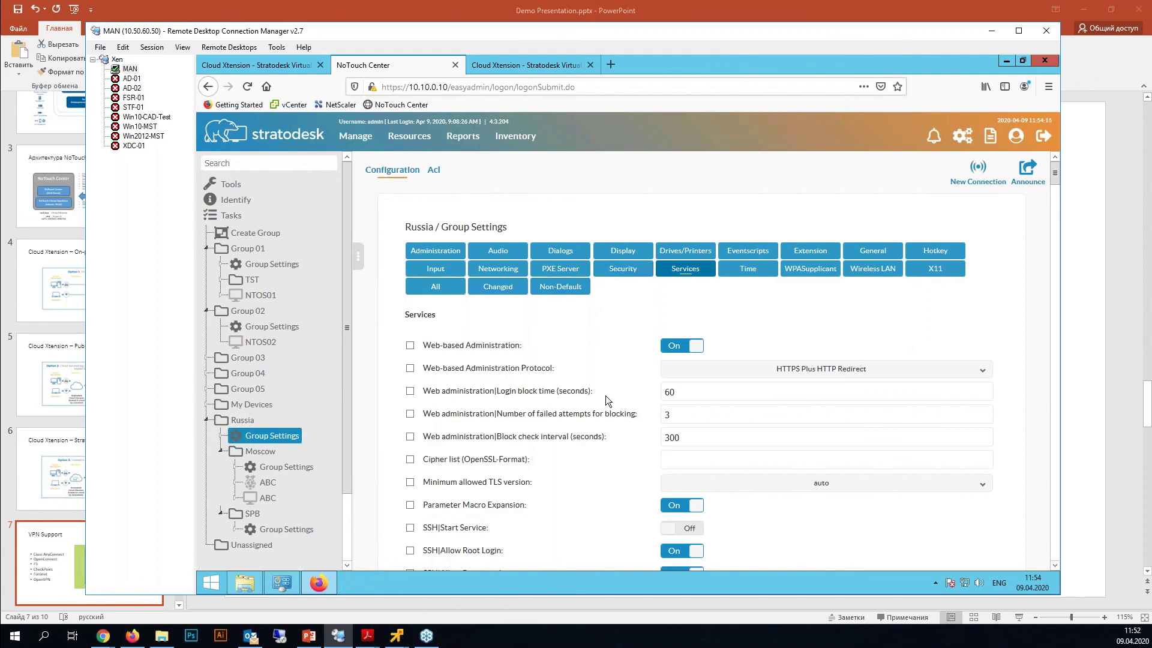
Review the SSH, CUPS, Active Directory and Screen Shadowing parameters in the Services category
{"action": "scroll", "coordinate": [609, 400], "scroll_direction": "down", "scroll_amount": 4}
{"action": "scroll", "coordinate": [617, 405], "scroll_direction": "down", "scroll_amount": 1}
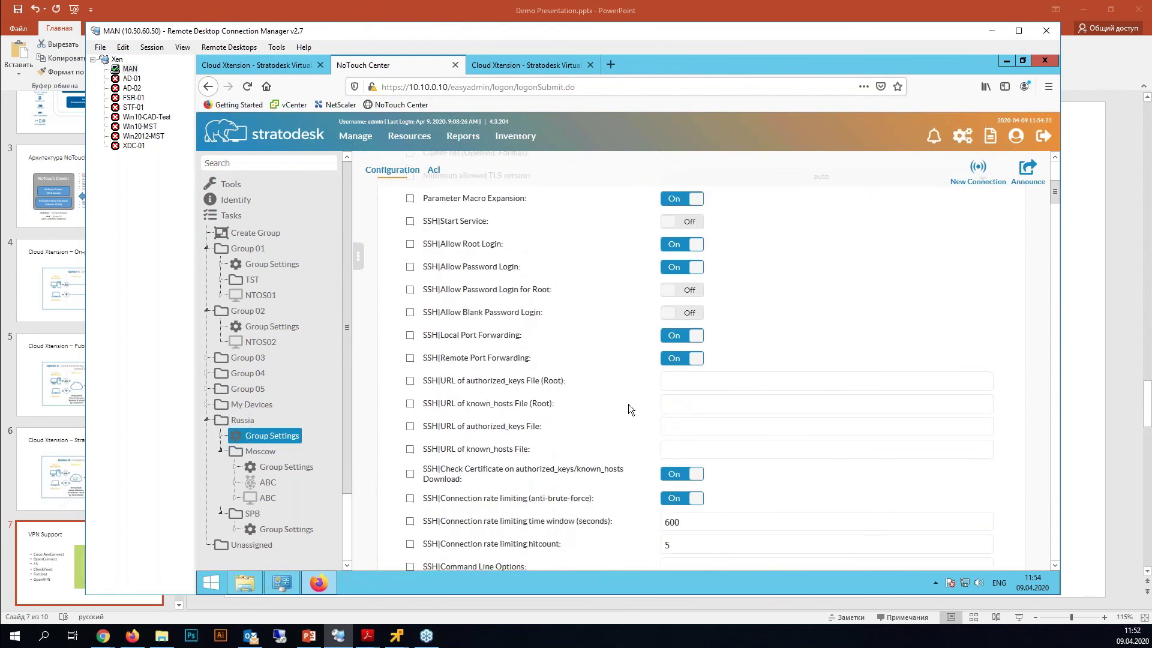
{"action": "scroll", "coordinate": [628, 405], "scroll_direction": "down", "scroll_amount": 5}
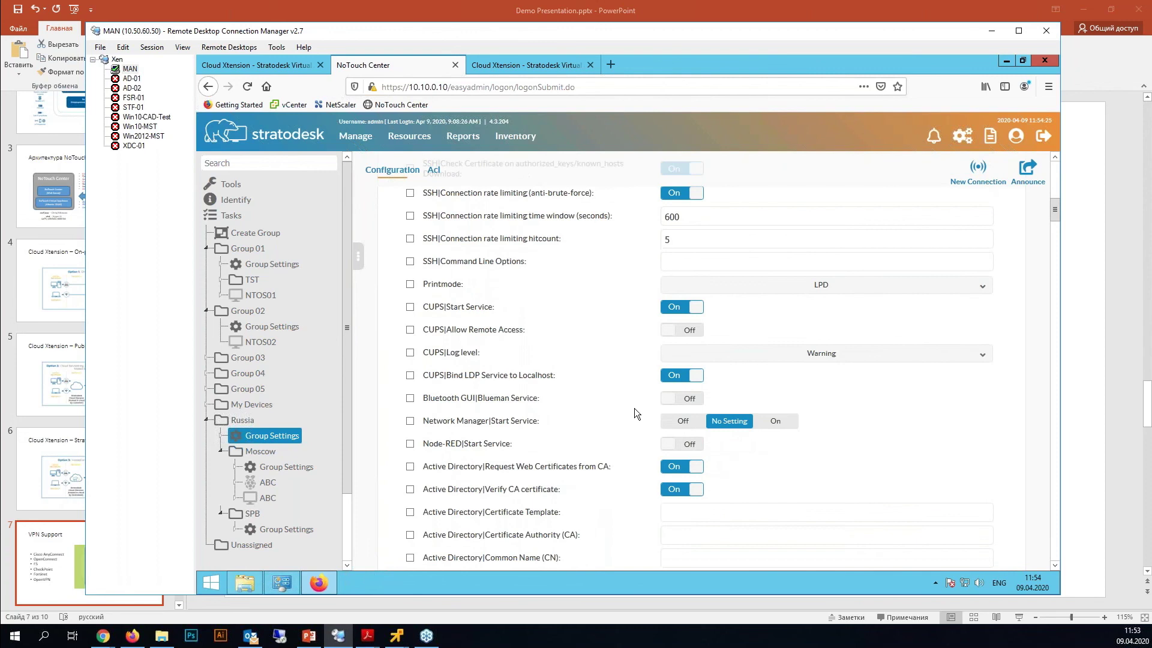
{"action": "scroll", "coordinate": [635, 409], "scroll_direction": "down", "scroll_amount": 2}
{"action": "scroll", "coordinate": [634, 413], "scroll_direction": "down", "scroll_amount": 1}
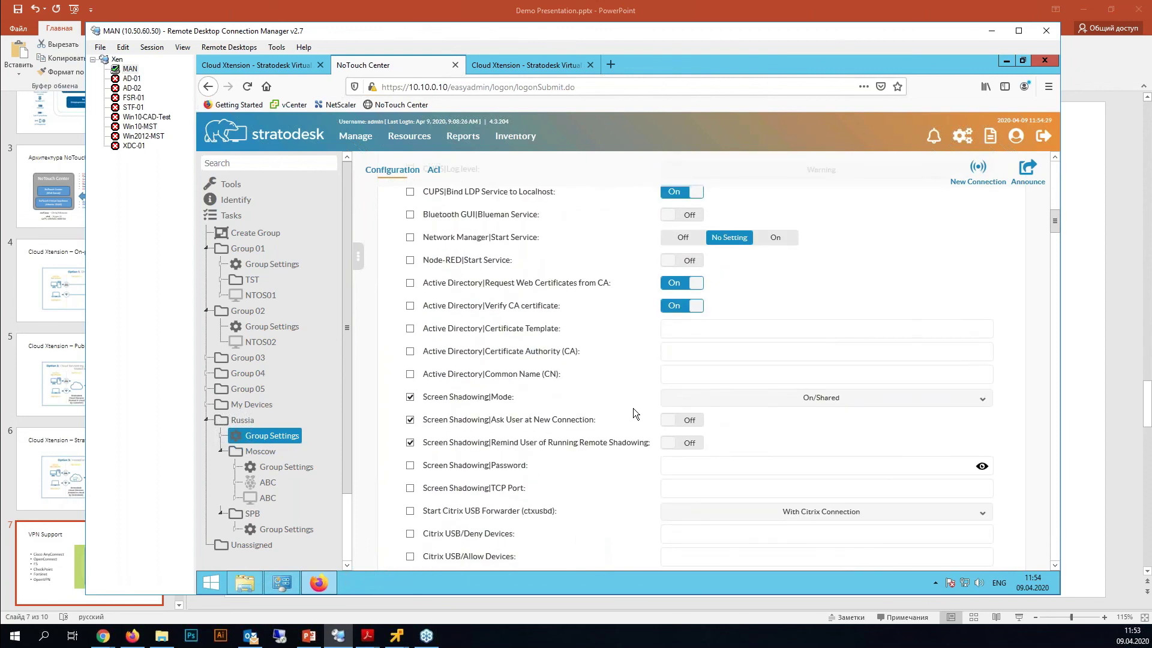
{"action": "scroll", "coordinate": [632, 408], "scroll_direction": "up", "scroll_amount": 10}
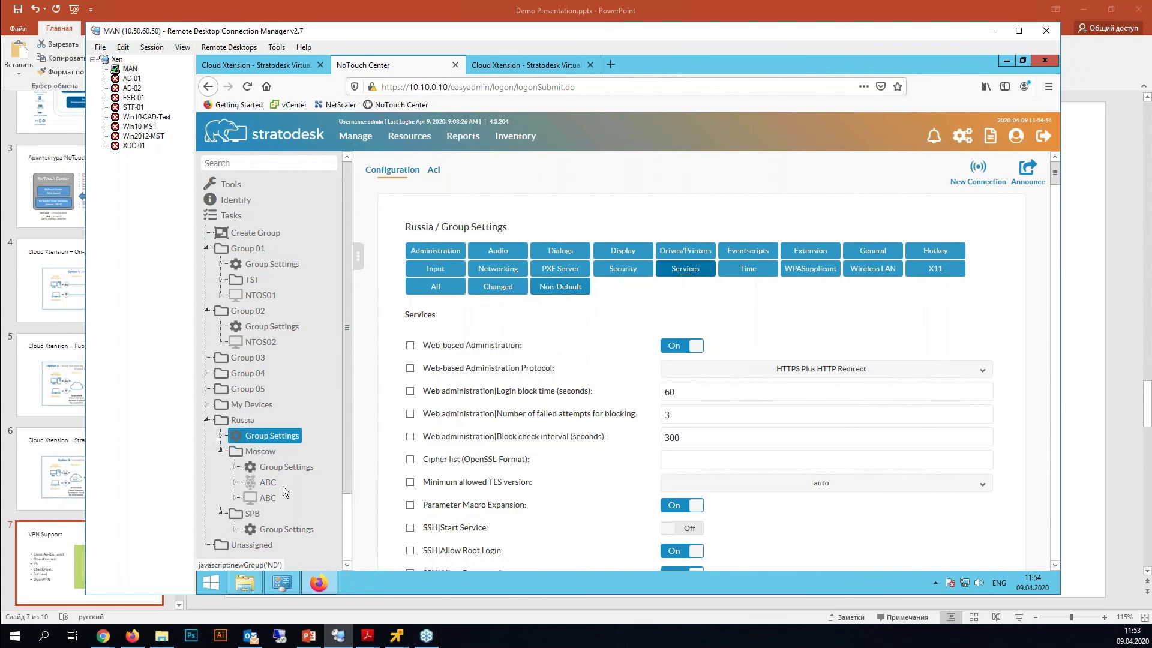
Open the Moscow subgroup's settings and compare its Non-Default parameters with its Changed parameters
{"action": "left_click", "coordinate": [280, 467]}
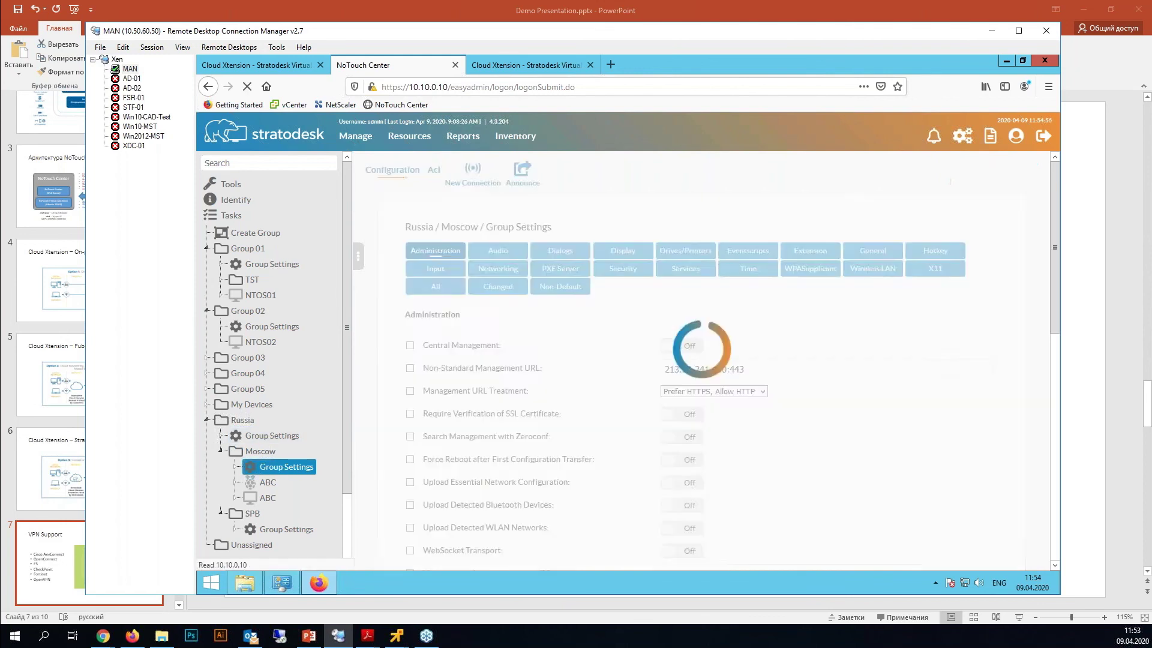
{"action": "scroll", "coordinate": [282, 456], "scroll_direction": "down", "scroll_amount": 2}
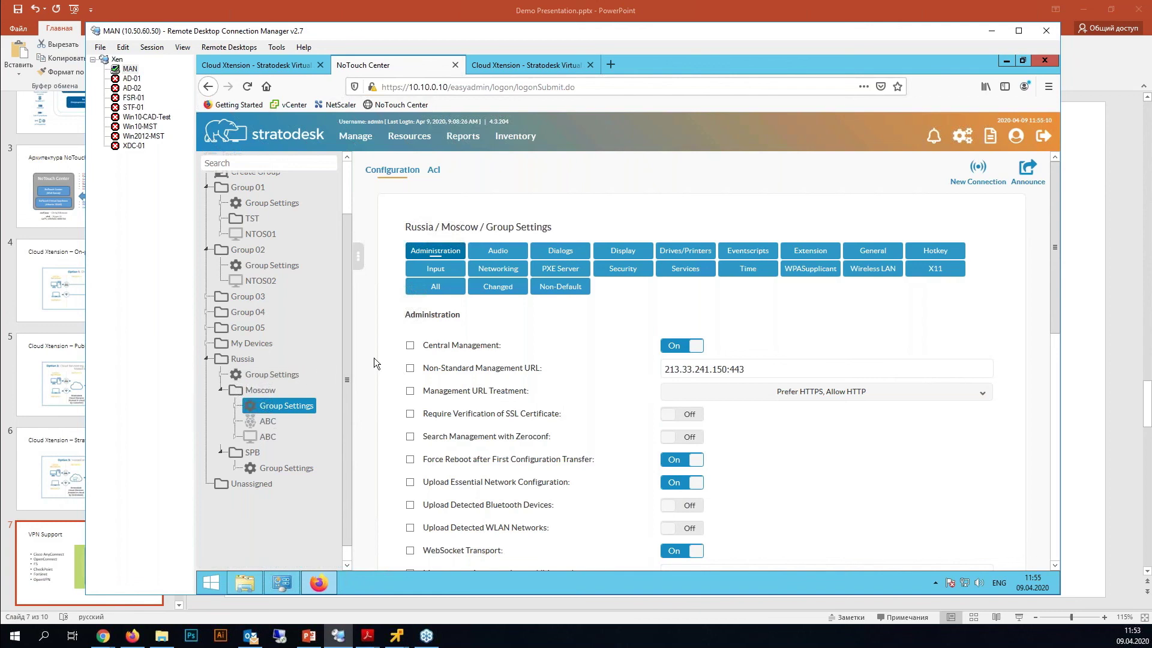
{"action": "left_click", "coordinate": [560, 287]}
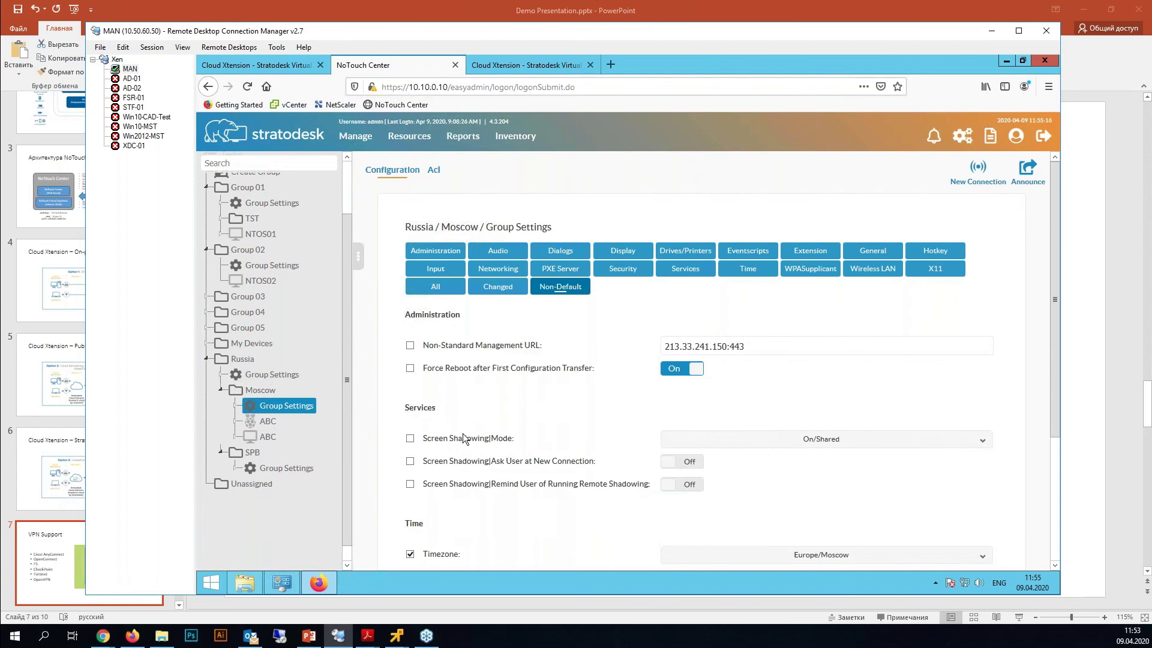
{"action": "scroll", "coordinate": [556, 236], "scroll_direction": "down", "scroll_amount": 1}
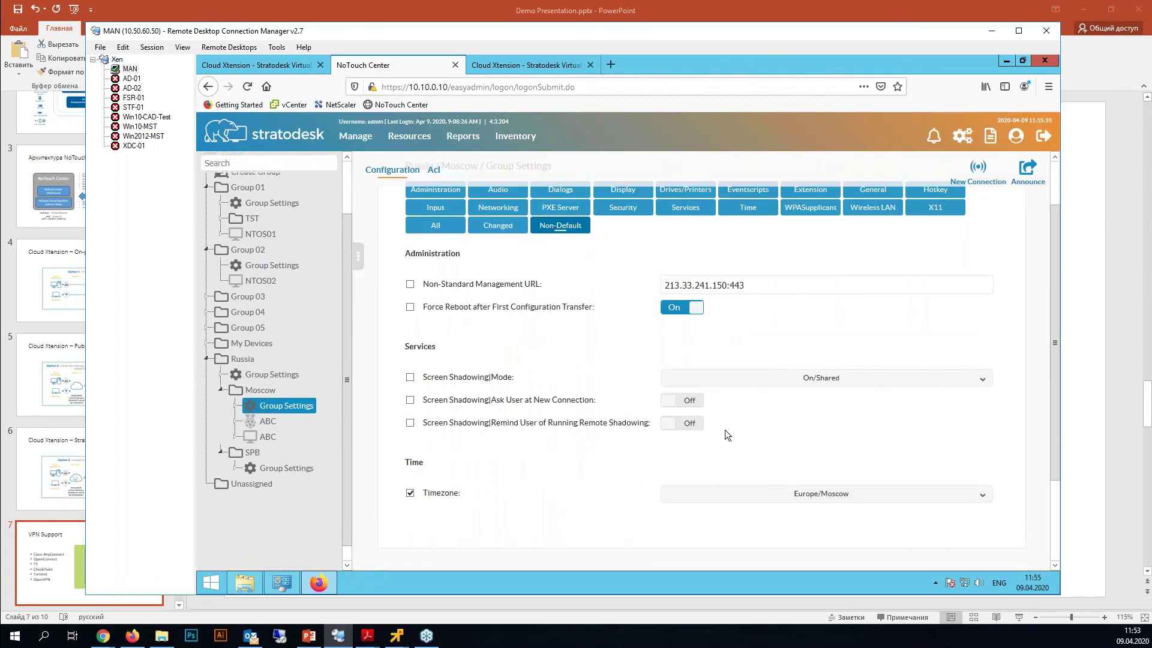
{"action": "left_click", "coordinate": [499, 230]}
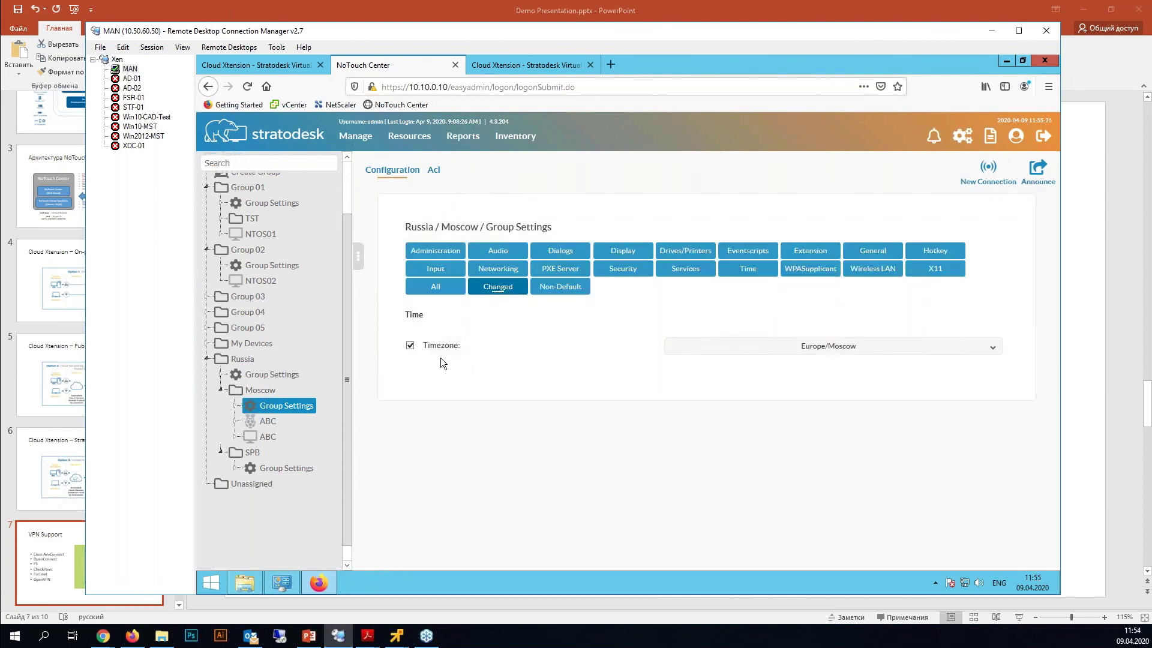
{"action": "scroll", "coordinate": [276, 408], "scroll_direction": "up", "scroll_amount": 2}
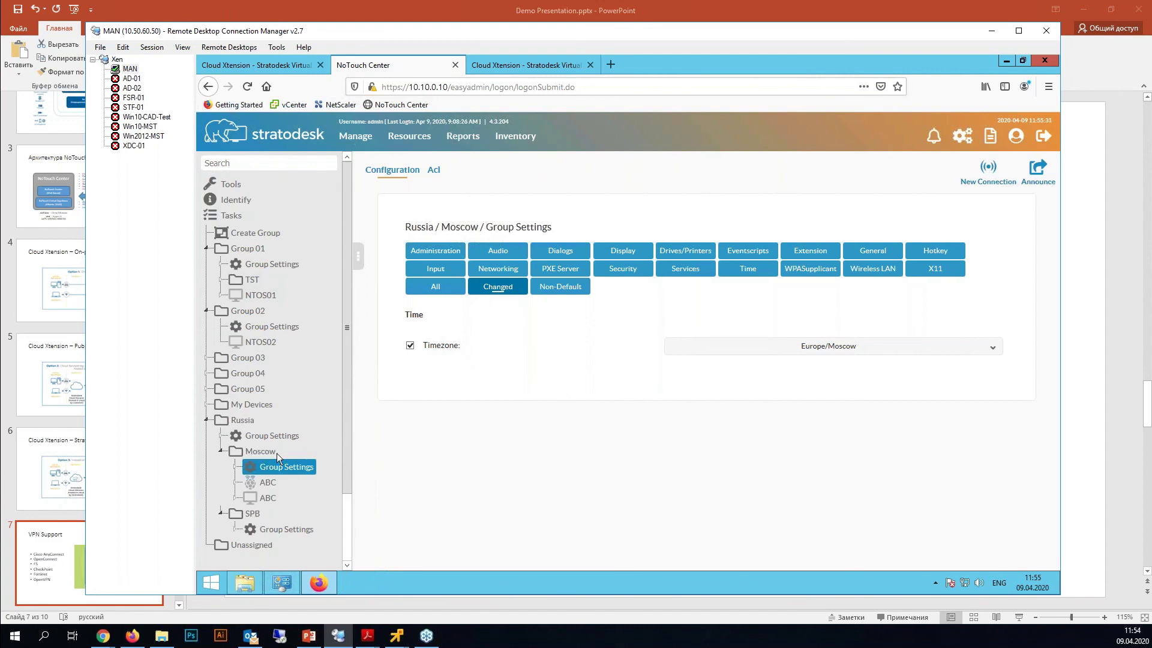
Open the devices NTOS01, NTOS02 and NTOS05 from their groups and check the connection state of each
{"action": "left_click", "coordinate": [262, 297]}
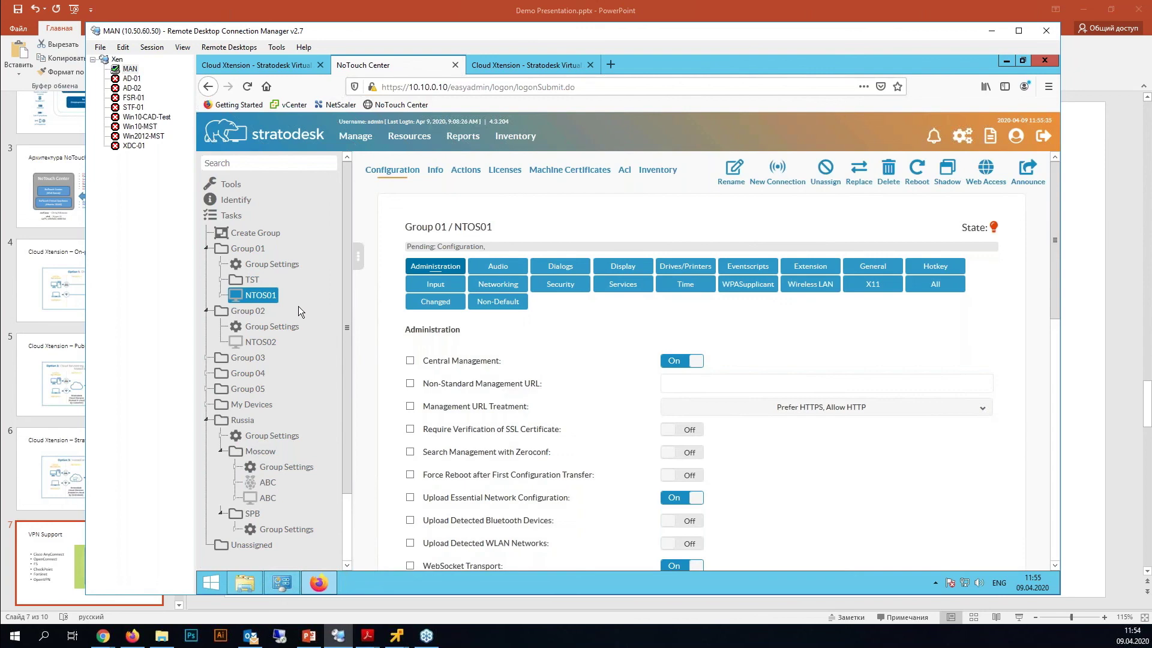
{"action": "left_click", "coordinate": [264, 343]}
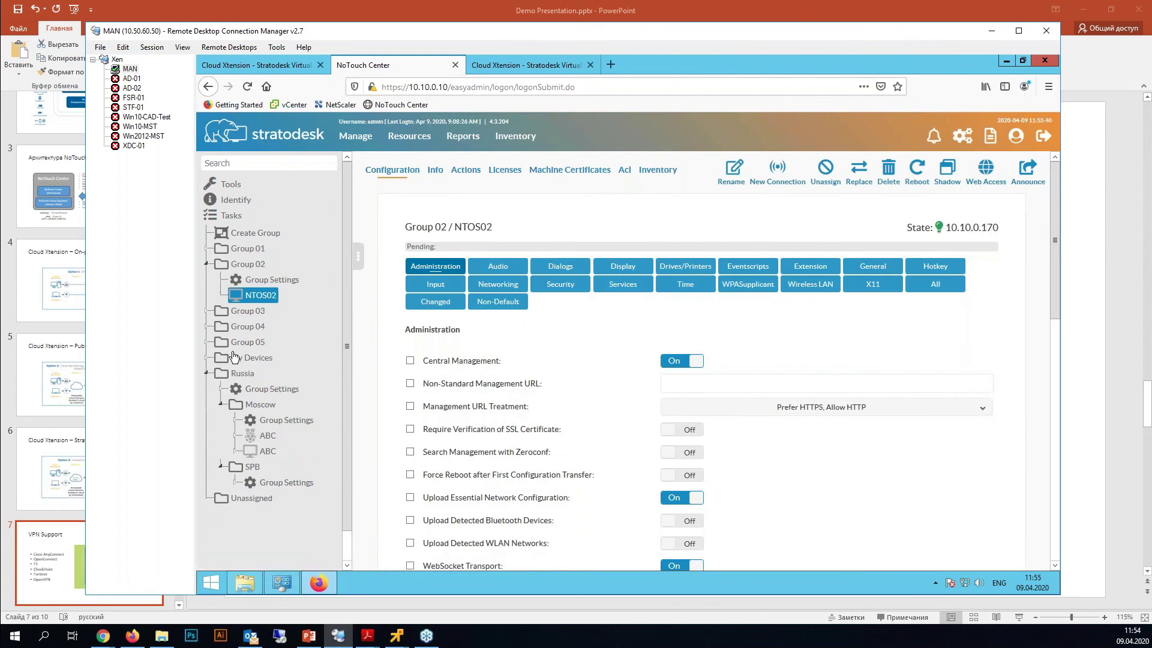
{"action": "left_click", "coordinate": [207, 341]}
{"action": "left_click", "coordinate": [273, 373]}
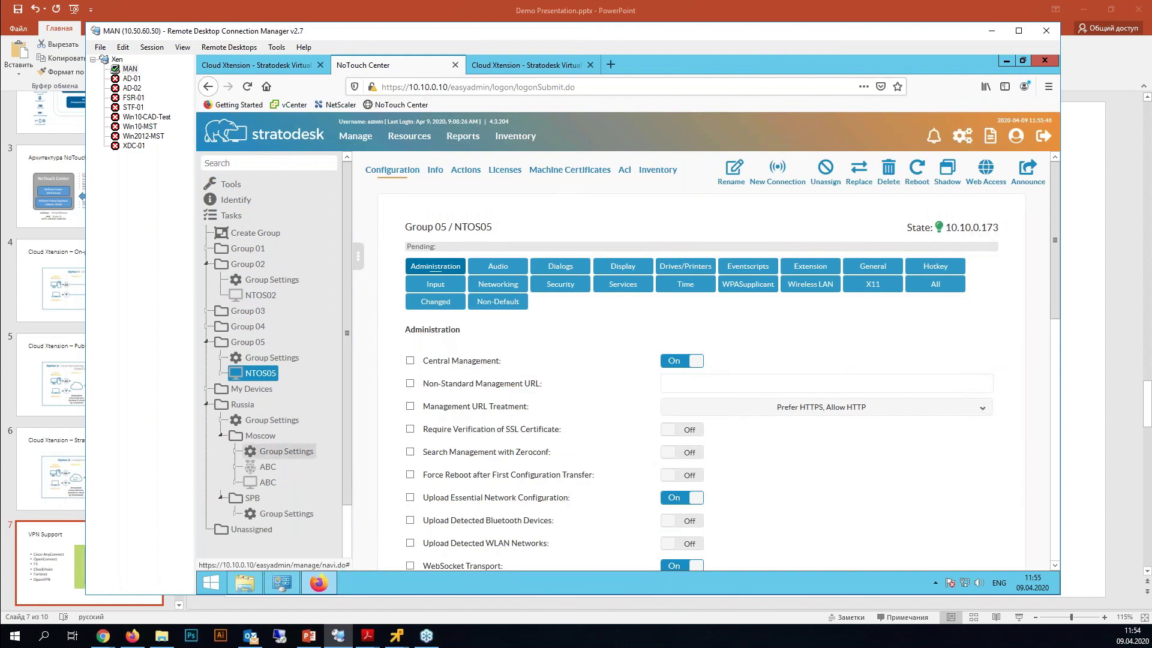
{"action": "mouse_move", "coordinate": [946, 227]}
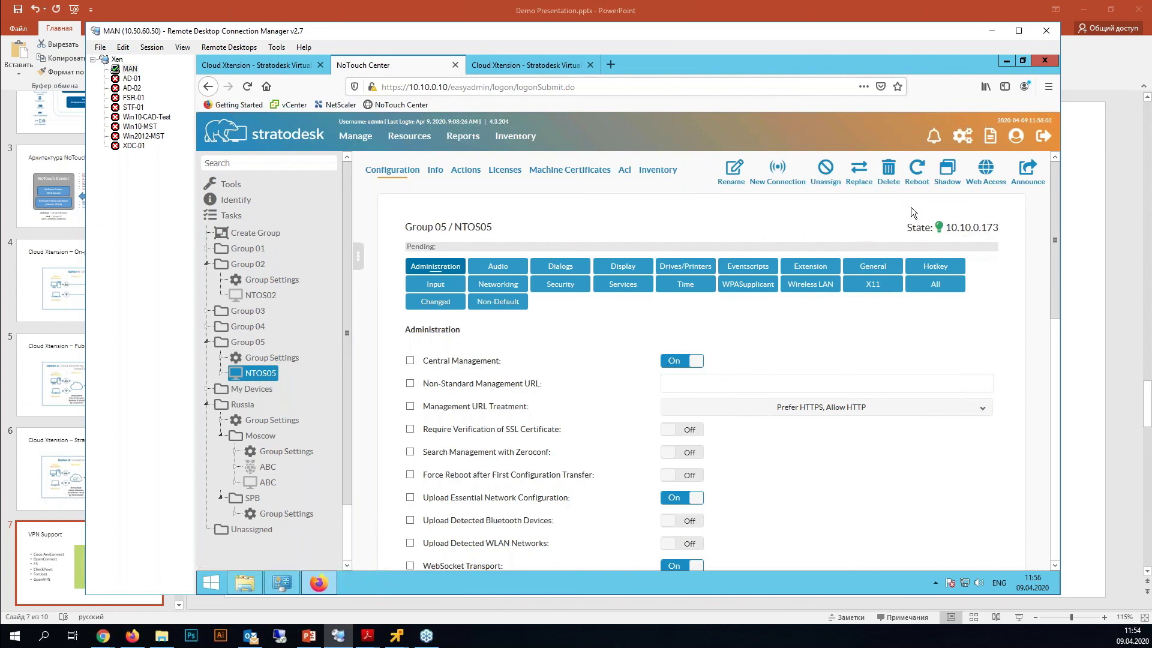
Start a Shadow session on device NTOS05 in Group 05, accepting the browser's certificate risk
{"action": "left_click", "coordinate": [264, 295]}
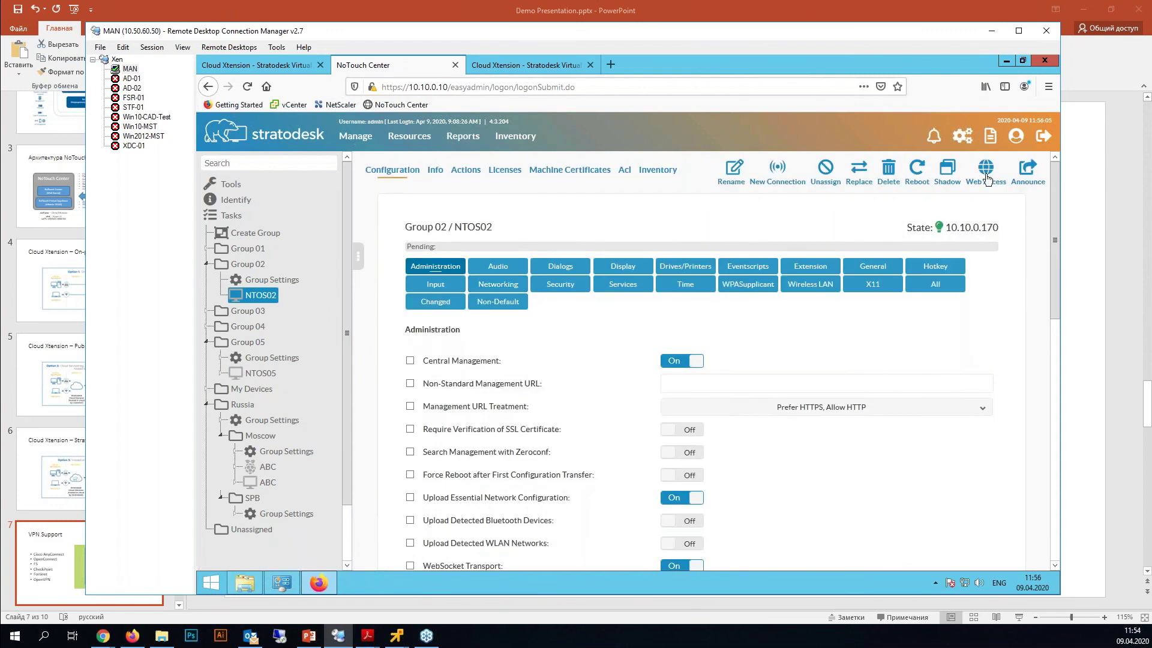
{"action": "left_click", "coordinate": [259, 373]}
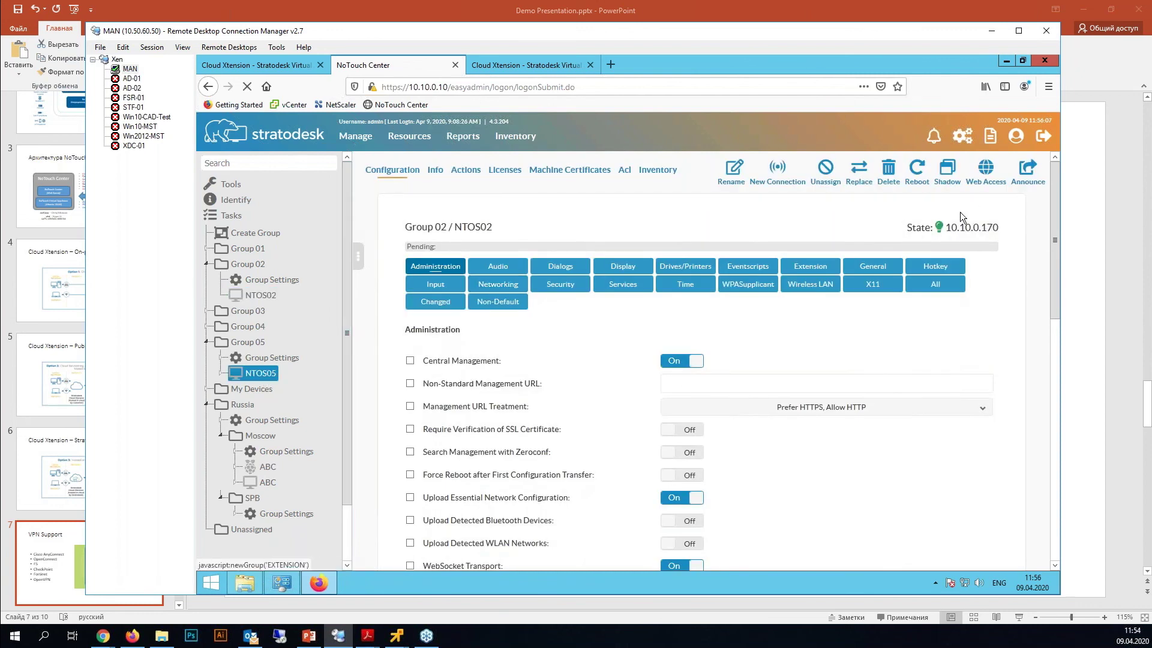
{"action": "left_click", "coordinate": [947, 172]}
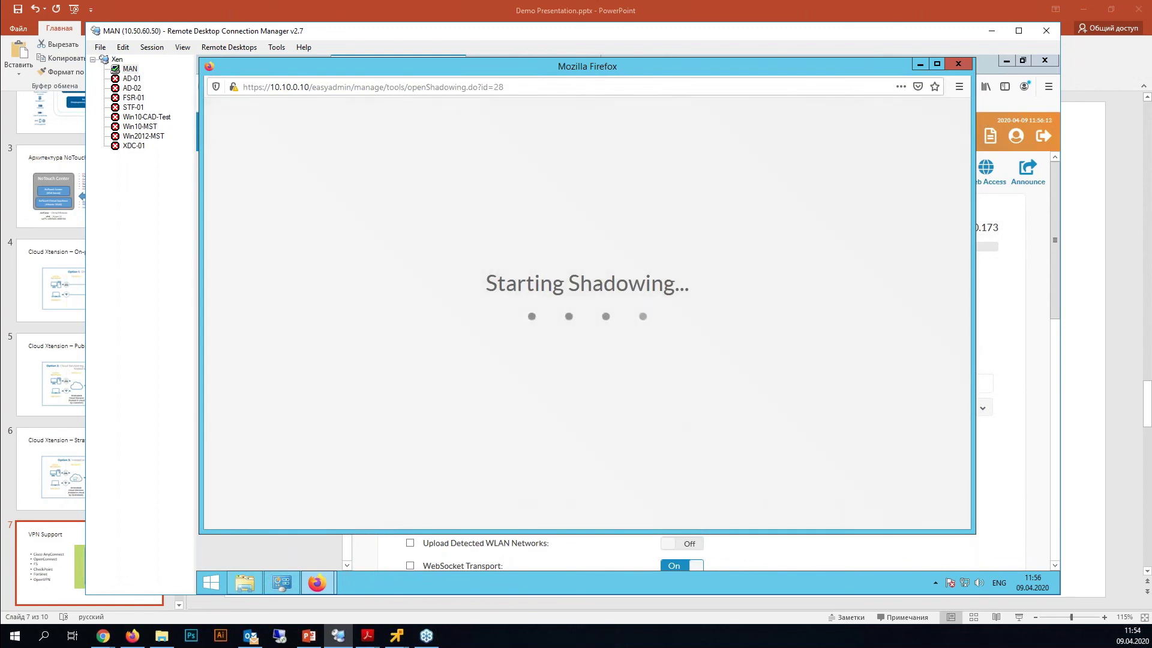
{"action": "left_click", "coordinate": [807, 383]}
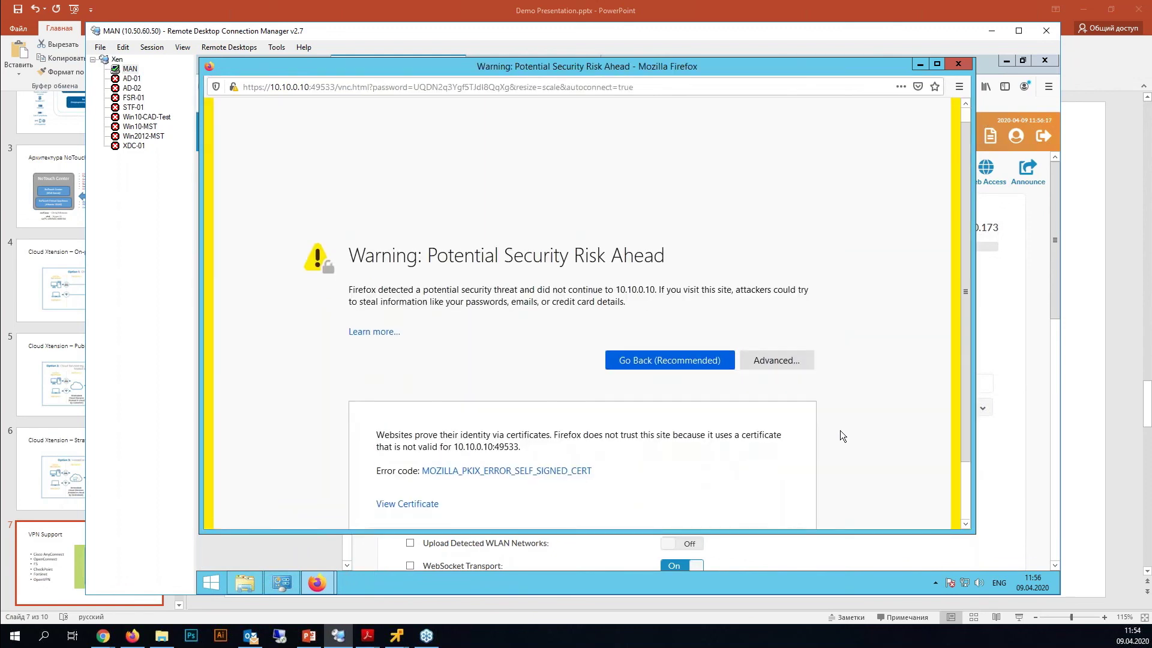
{"action": "left_click", "coordinate": [768, 474]}
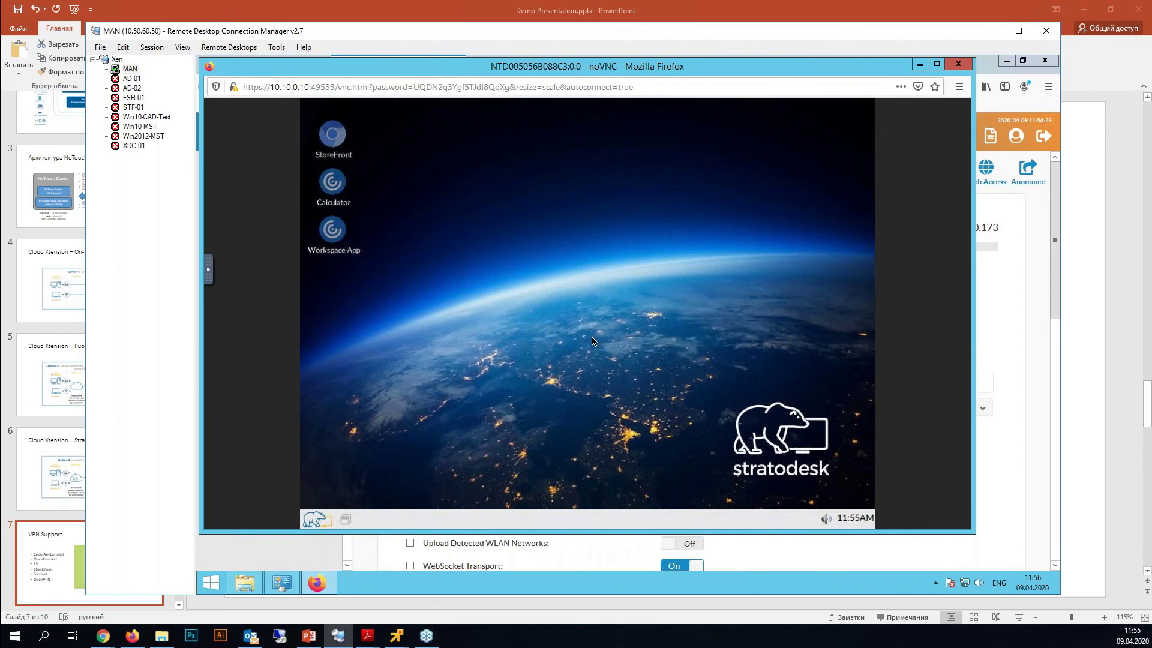
Look through the start menu and session shortcuts on NTOS05's shadowed desktop, and minimize the shadowing window
{"action": "left_click", "coordinate": [321, 521]}
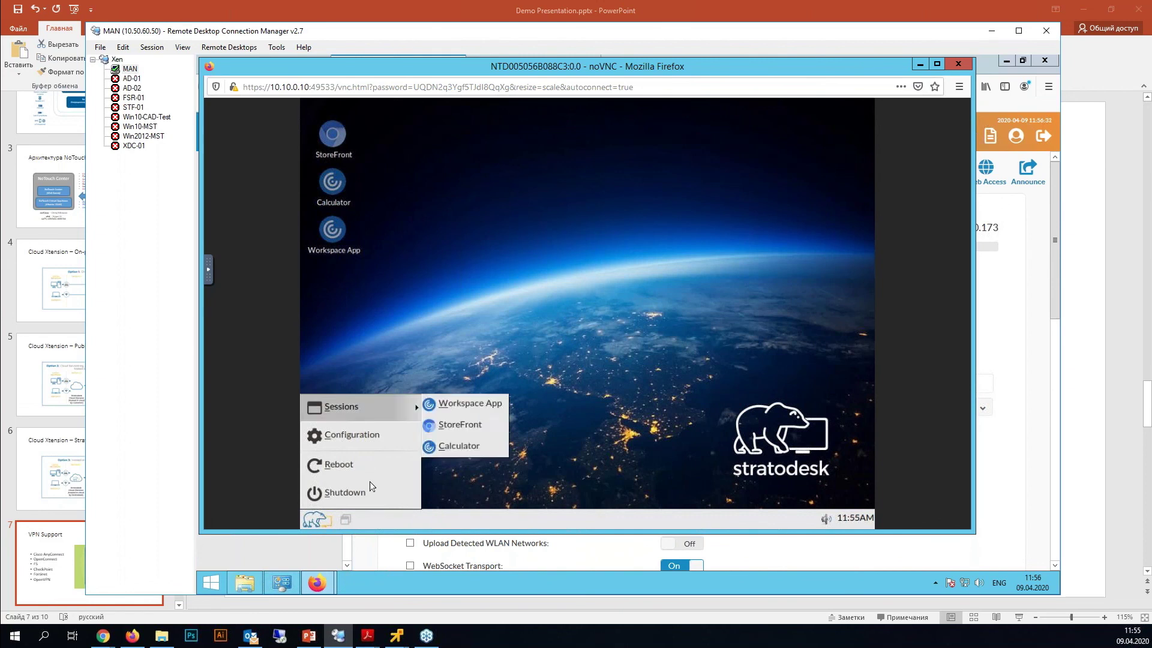
{"action": "left_click", "coordinate": [360, 216]}
{"action": "left_click", "coordinate": [333, 133]}
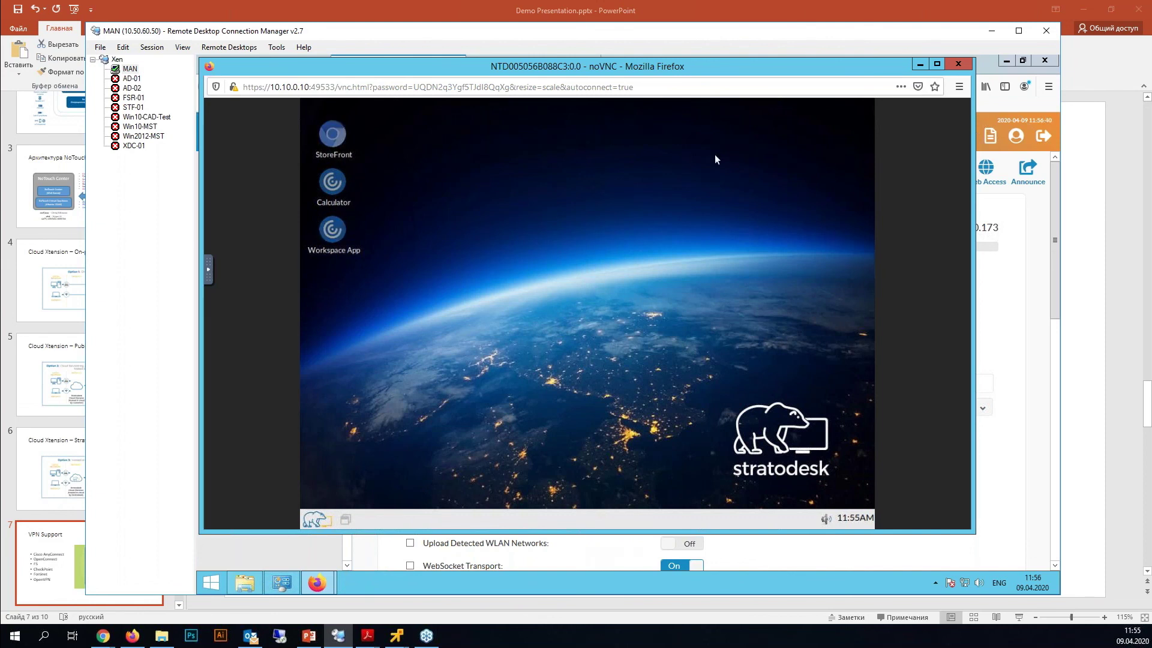
{"action": "left_click", "coordinate": [919, 64]}
Open the client web interface of device NTOS02 through Web Access, accepting the browser's certificate risk
{"action": "left_click", "coordinate": [261, 295]}
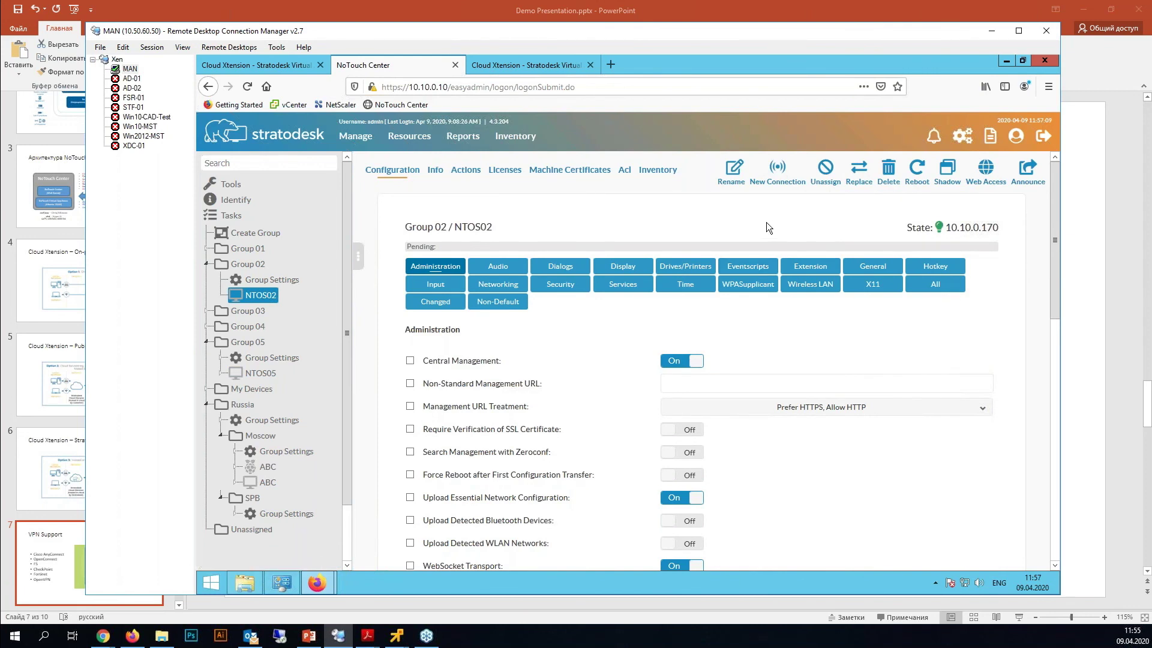
{"action": "left_click", "coordinate": [986, 171]}
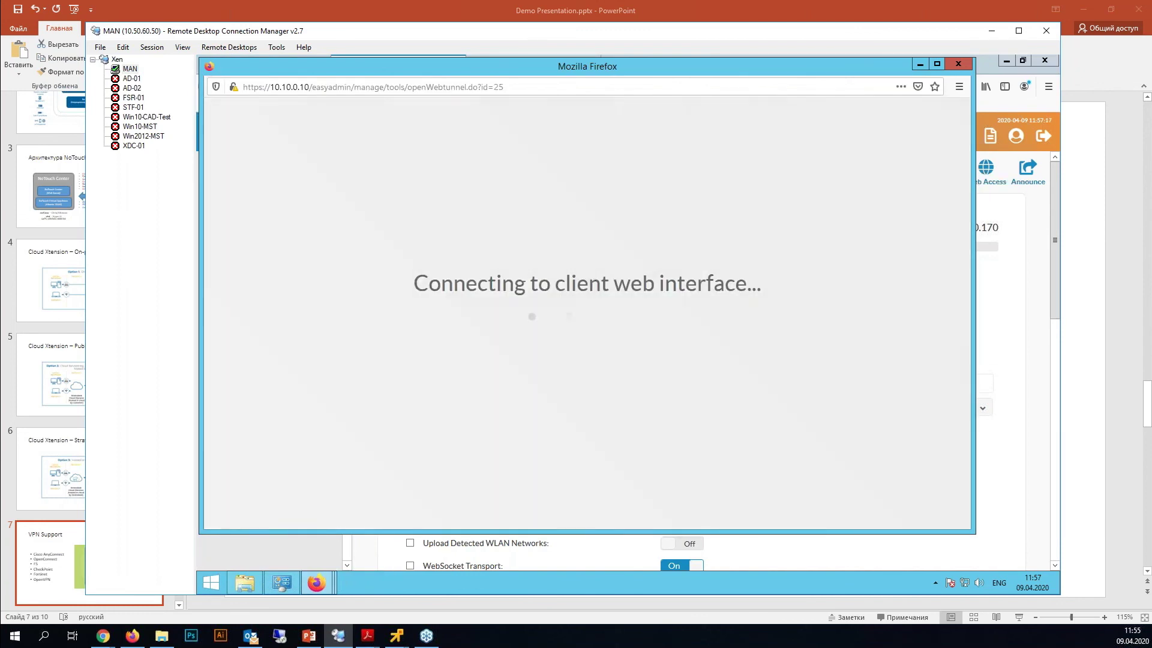
{"action": "left_click", "coordinate": [782, 376]}
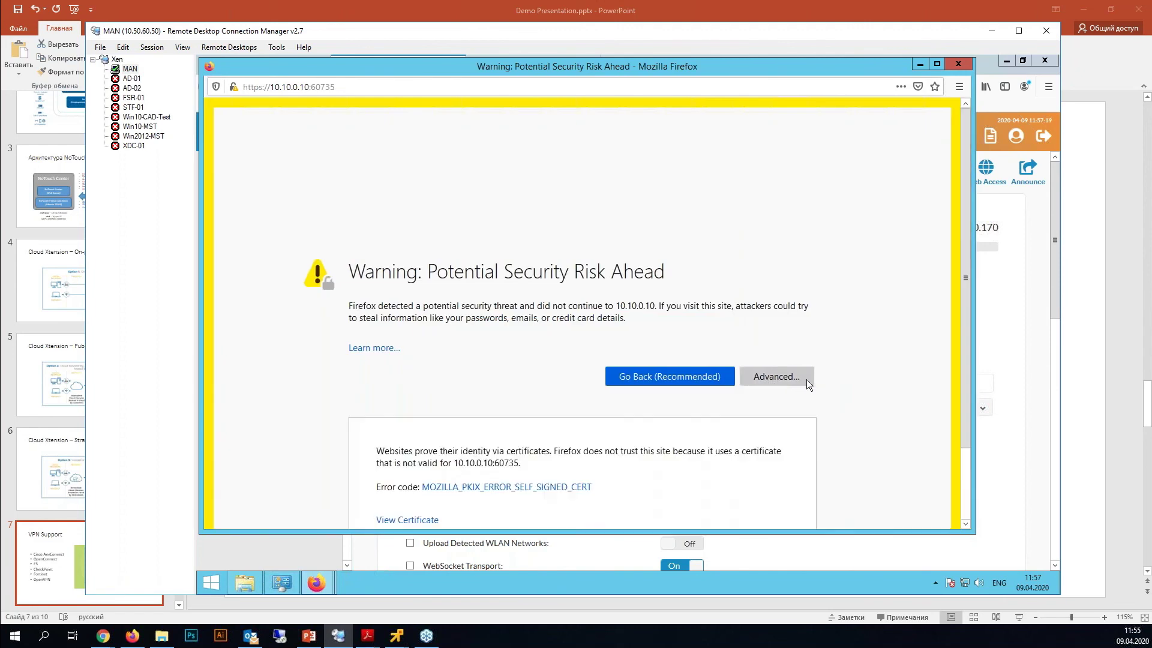
{"action": "scroll", "coordinate": [819, 381], "scroll_direction": "down", "scroll_amount": 3}
{"action": "left_click", "coordinate": [780, 476]}
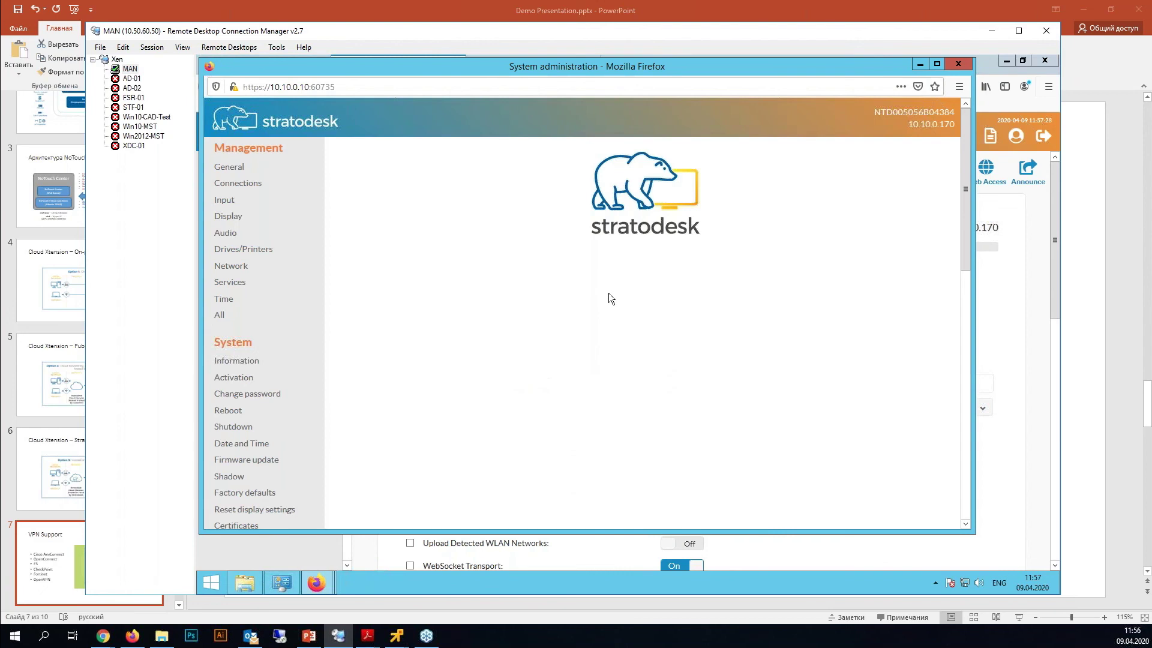
{"action": "left_click_drag", "start_coordinate": [887, 69], "coordinate": [919, 80]}
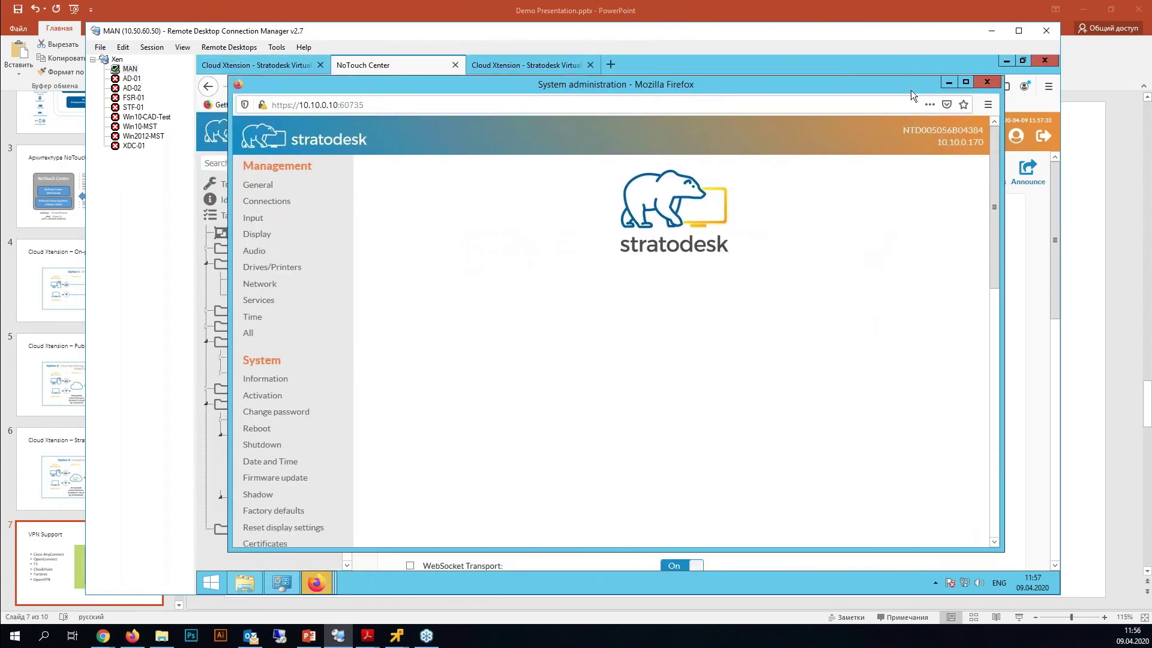
Review the Drives/Printers settings and the system and version information of NTOS02, and close its web interface without saving the password
{"action": "left_click", "coordinate": [274, 186]}
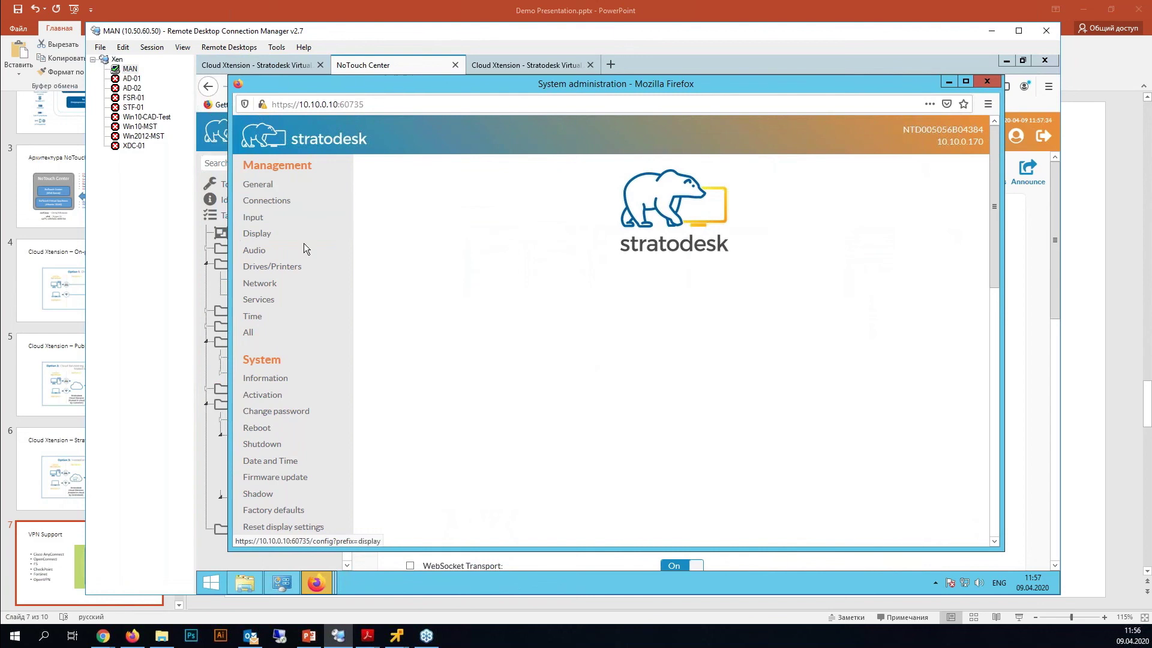
{"action": "left_click", "coordinate": [284, 272]}
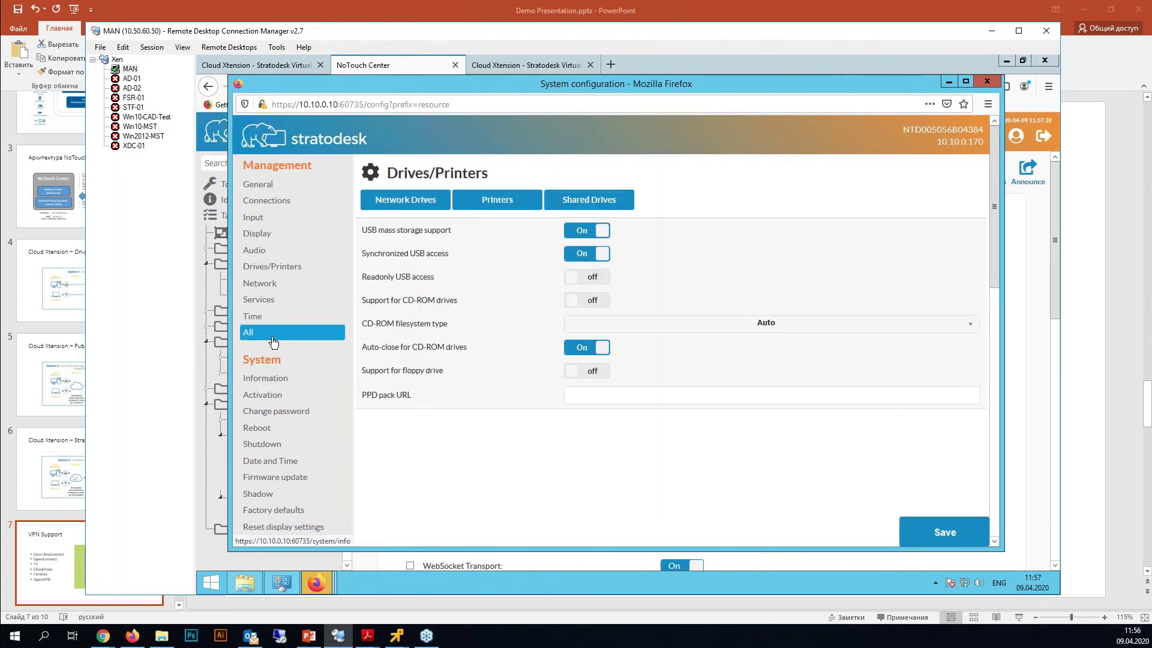
{"action": "left_click", "coordinate": [276, 381]}
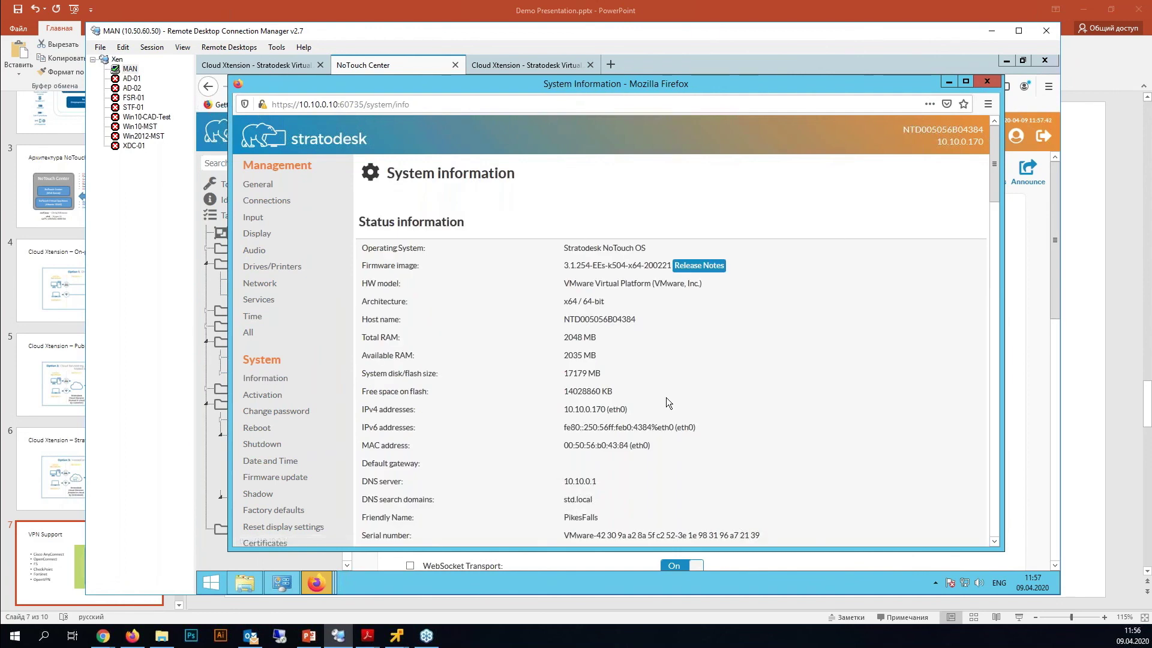
{"action": "scroll", "coordinate": [666, 397], "scroll_direction": "down", "scroll_amount": 3}
{"action": "scroll", "coordinate": [665, 400], "scroll_direction": "down", "scroll_amount": 5}
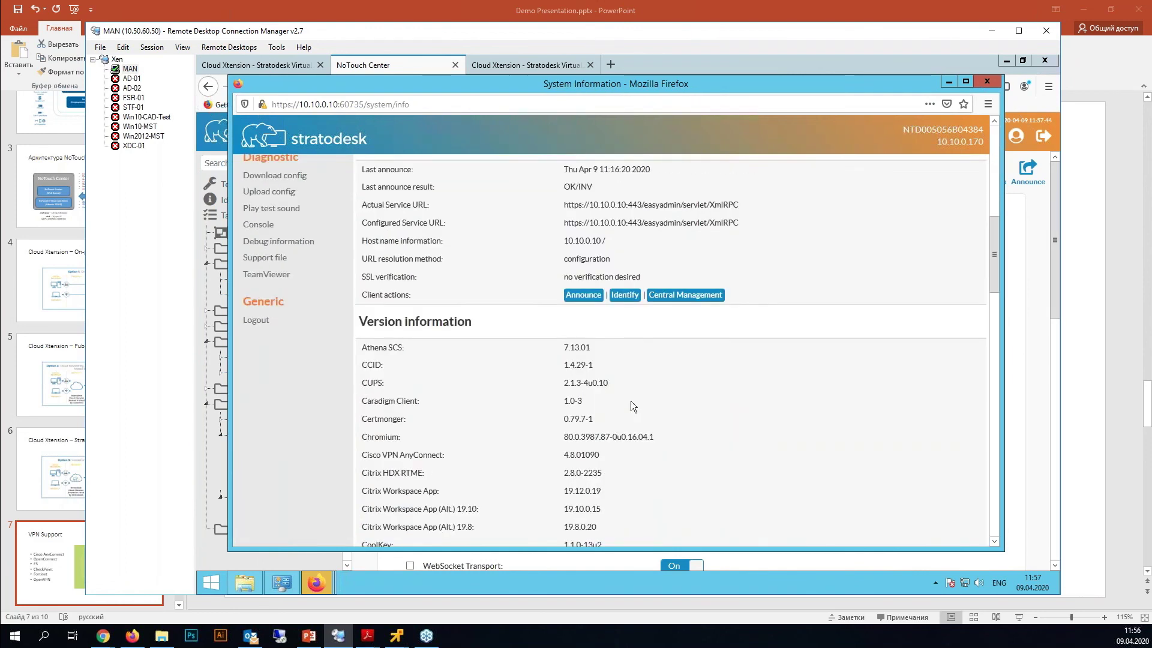
{"action": "scroll", "coordinate": [553, 340], "scroll_direction": "down", "scroll_amount": 3}
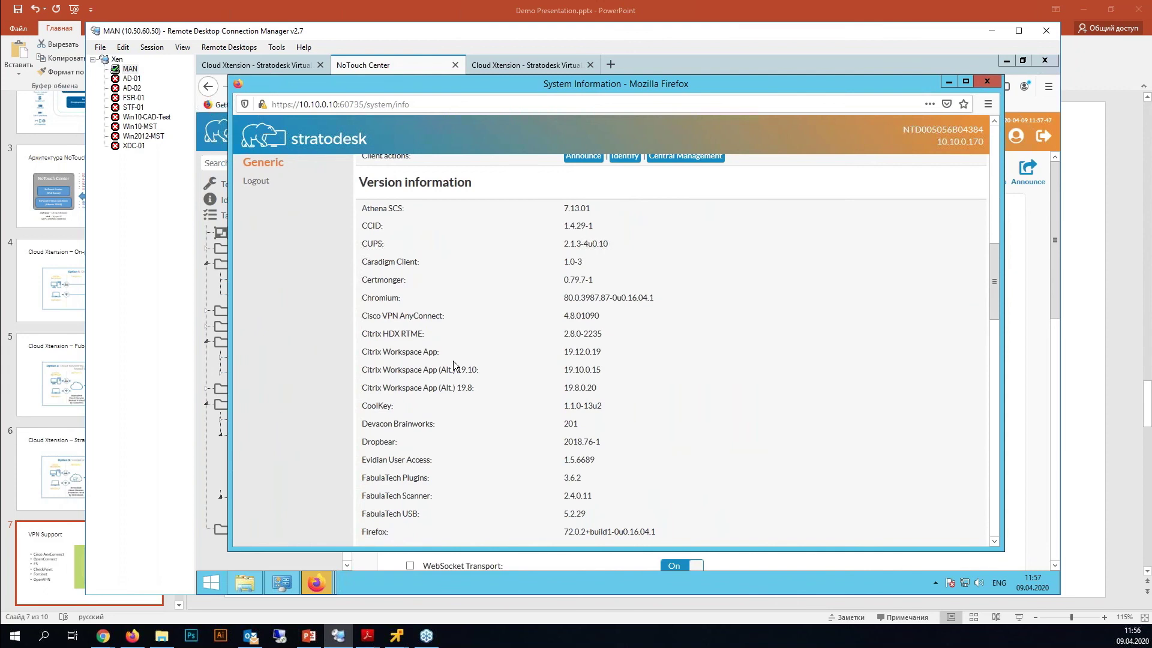
{"action": "scroll", "coordinate": [614, 371], "scroll_direction": "down", "scroll_amount": 15}
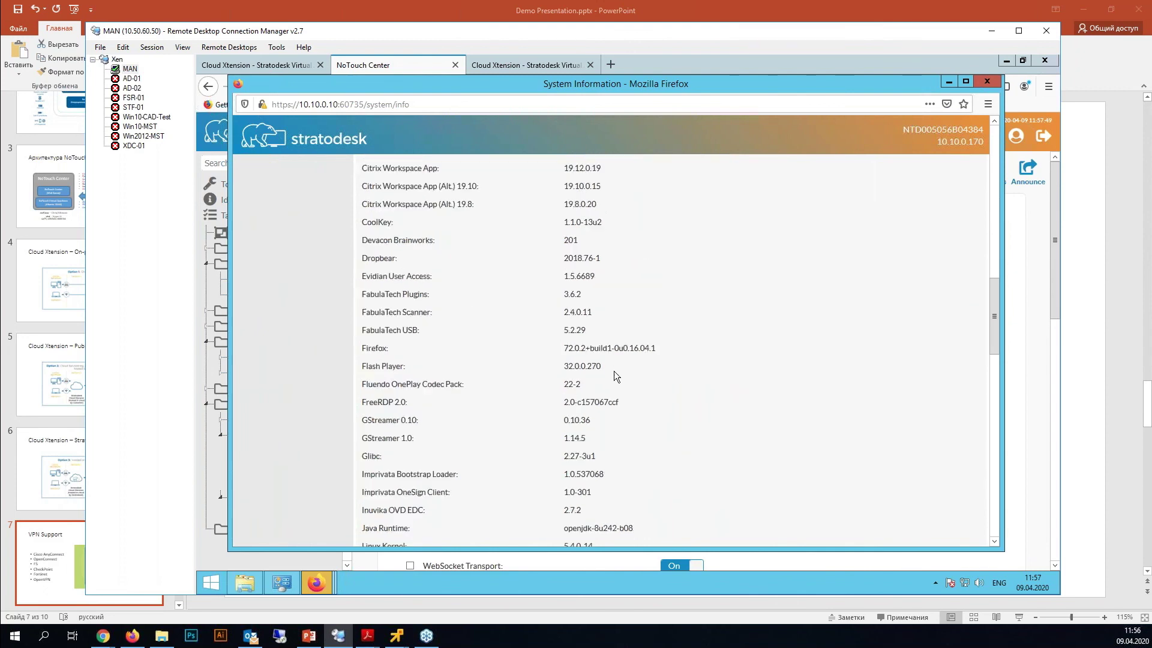
{"action": "scroll", "coordinate": [614, 371], "scroll_direction": "up", "scroll_amount": 20}
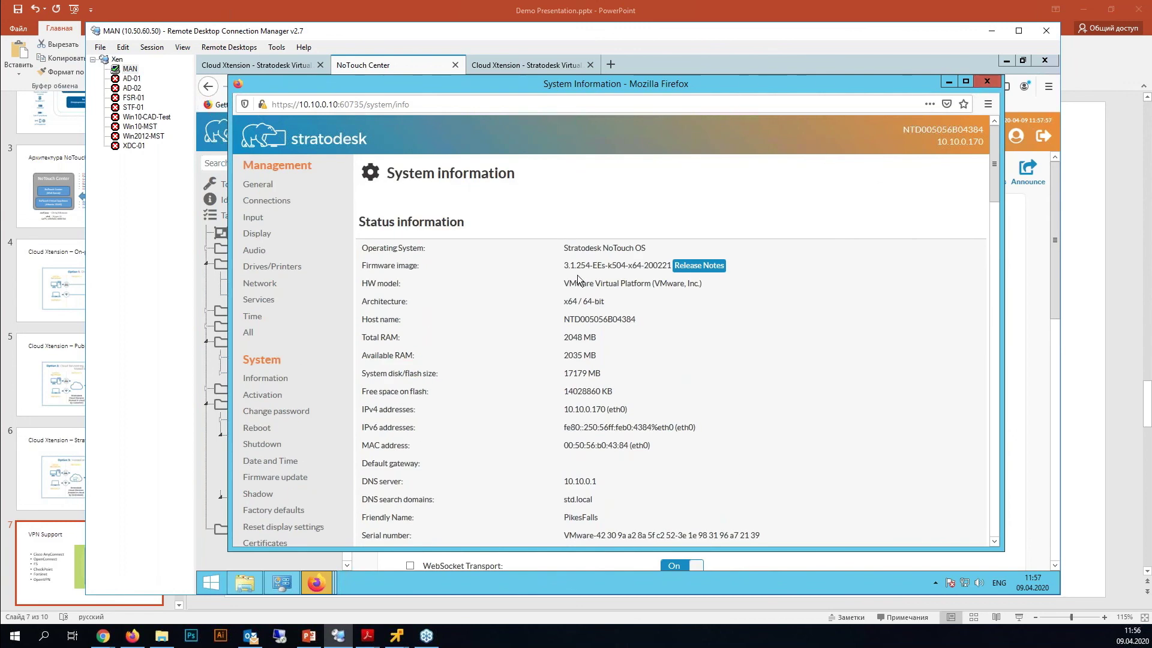
{"action": "left_click", "coordinate": [986, 82]}
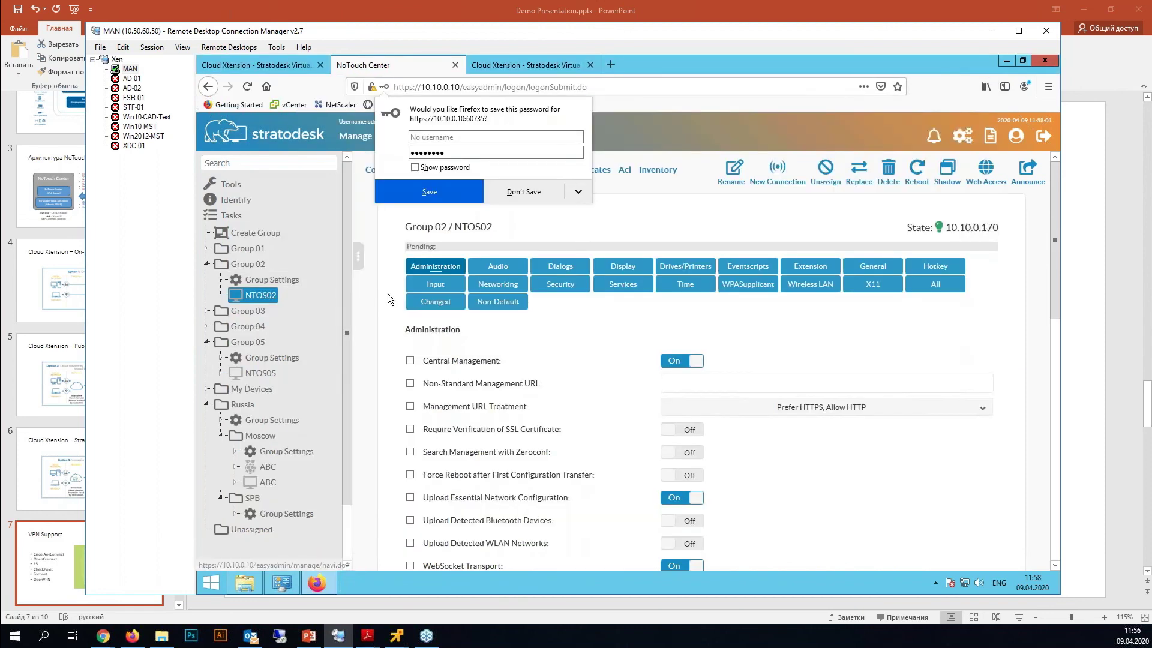
{"action": "left_click", "coordinate": [637, 122]}
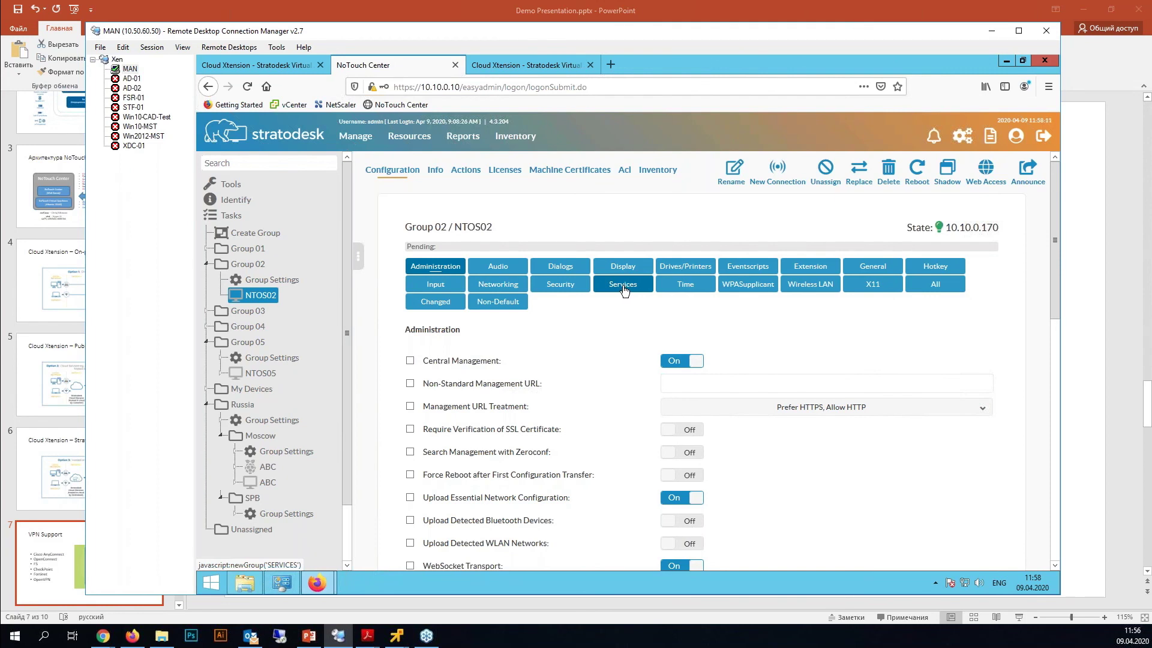
Expand the Group Settings of Group 05 and open its StoreFront connection
{"action": "left_click", "coordinate": [272, 358]}
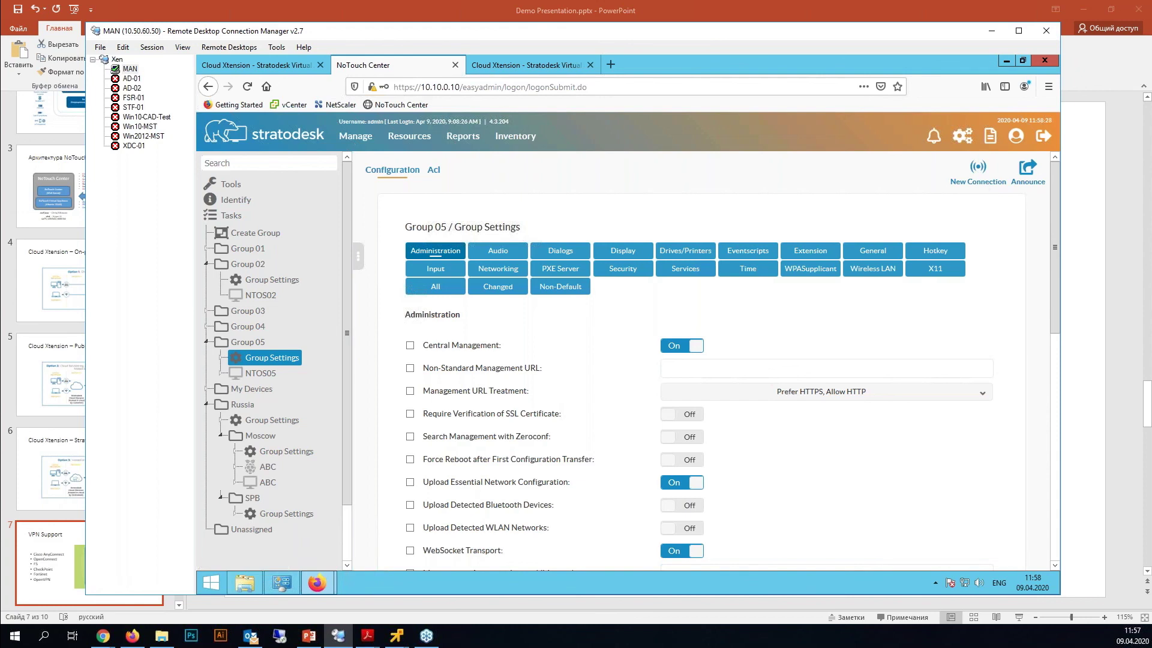
{"action": "left_click", "coordinate": [221, 358]}
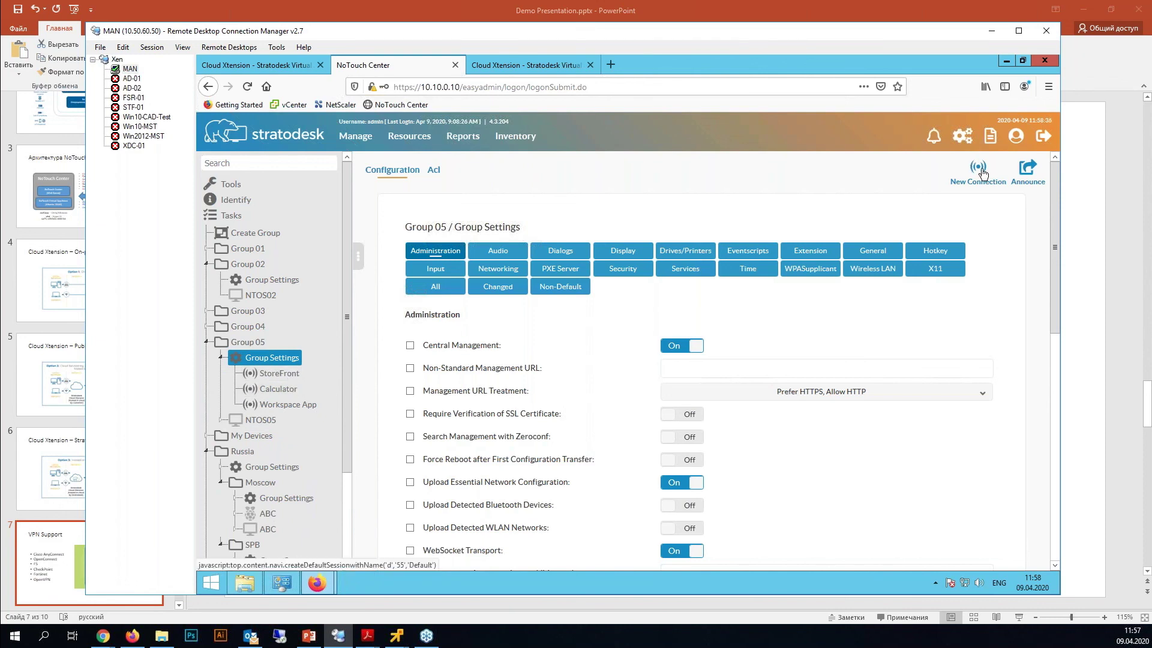
{"action": "left_click", "coordinate": [279, 373]}
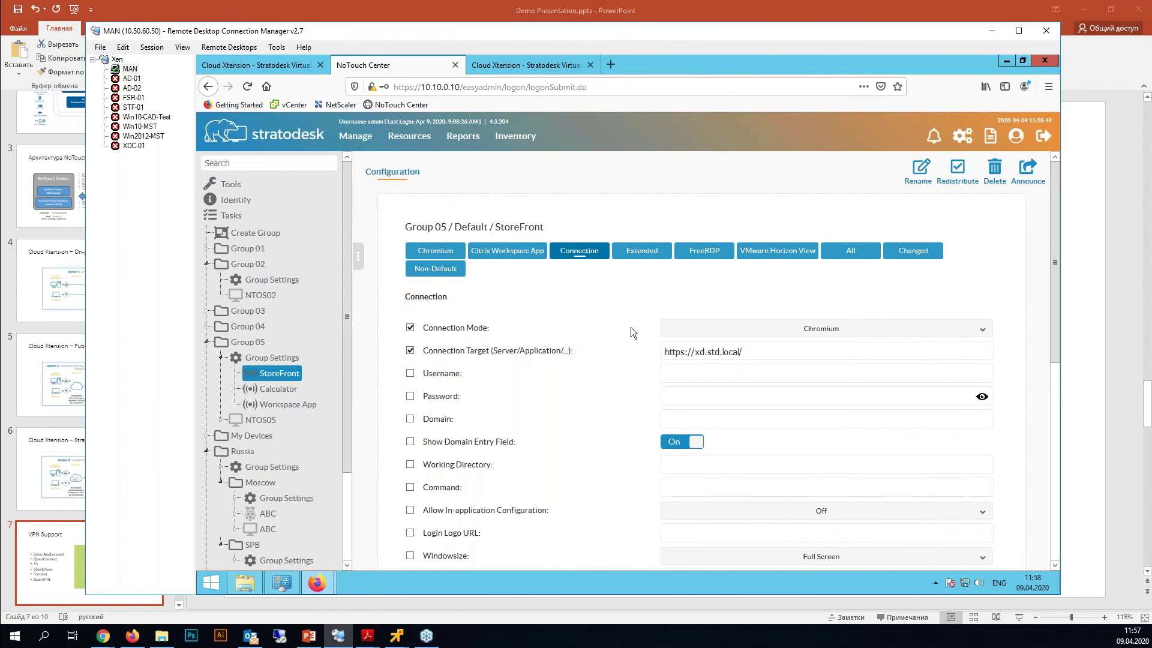
Browse the available Connection Mode options of the StoreFront connection, leaving Chromium selected
{"action": "left_click", "coordinate": [709, 335]}
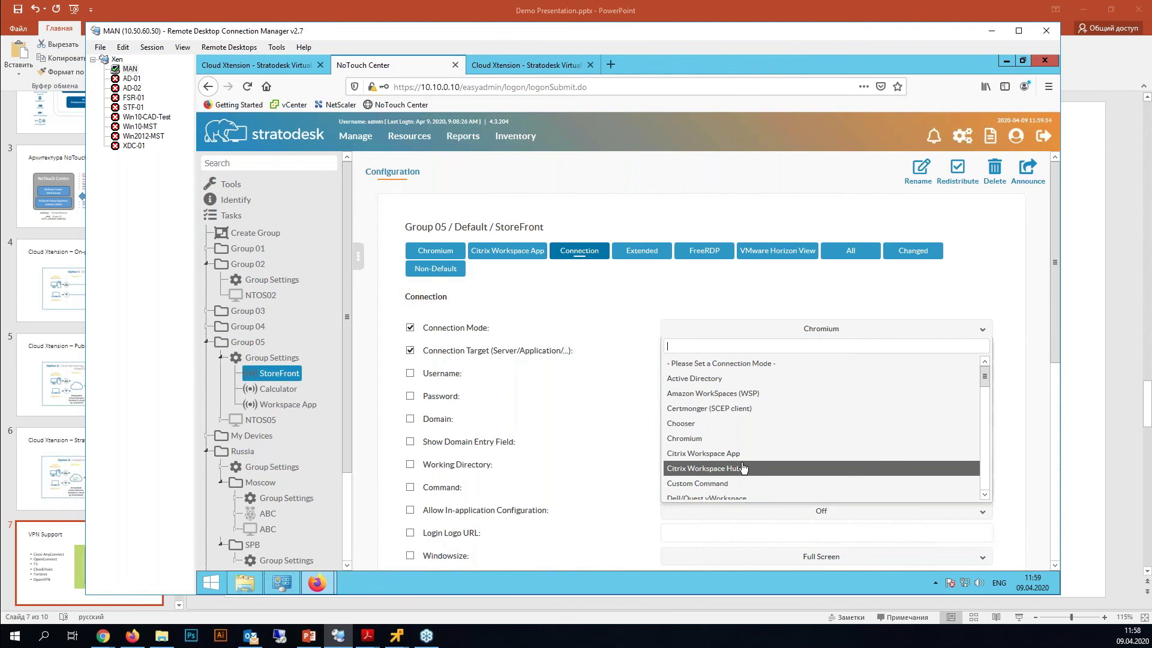
{"action": "scroll", "coordinate": [762, 432], "scroll_direction": "down", "scroll_amount": 5}
{"action": "scroll", "coordinate": [743, 414], "scroll_direction": "down", "scroll_amount": 2}
{"action": "scroll", "coordinate": [739, 433], "scroll_direction": "down", "scroll_amount": 4}
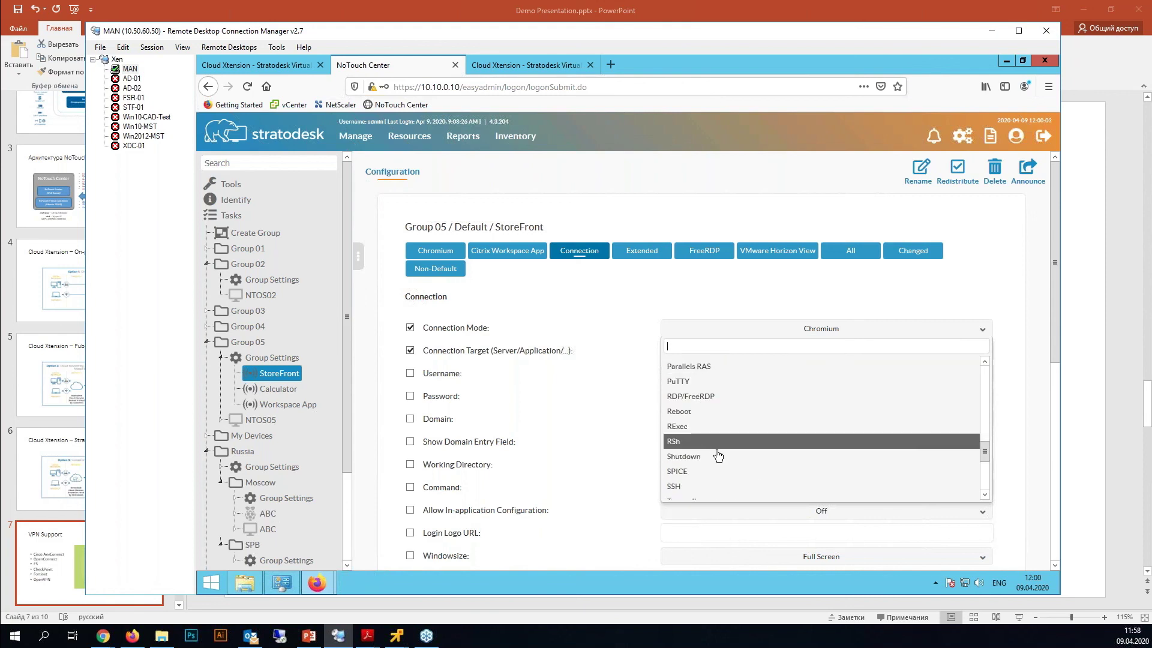
{"action": "scroll", "coordinate": [708, 478], "scroll_direction": "down", "scroll_amount": 5}
{"action": "scroll", "coordinate": [708, 483], "scroll_direction": "down", "scroll_amount": 2}
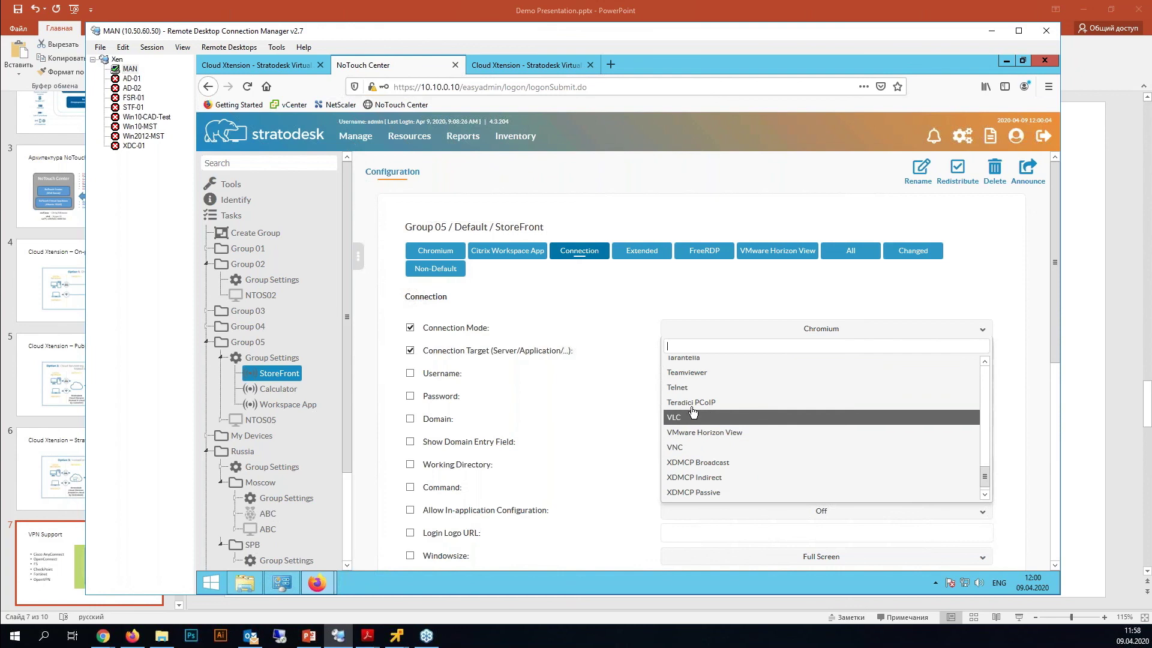
{"action": "left_click", "coordinate": [641, 290]}
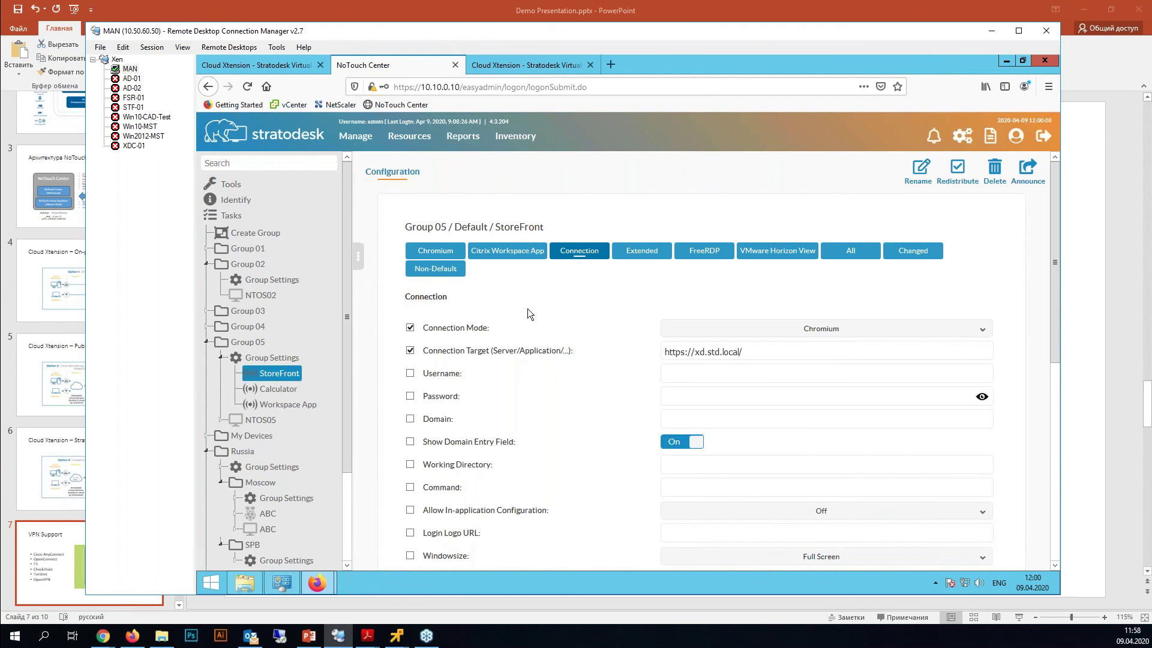
Open Group 05's Calculator and Workspace App connections, and examine the latter's Connection and Citrix Workspace App parameters
{"action": "left_click", "coordinate": [280, 389]}
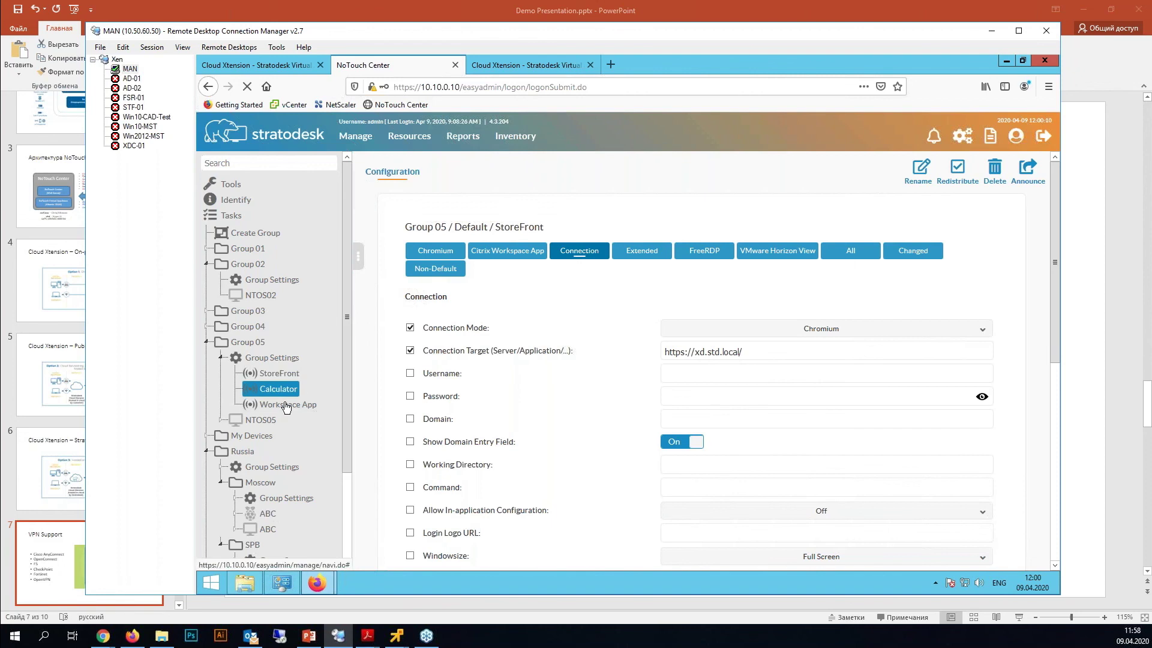
{"action": "left_click", "coordinate": [312, 406]}
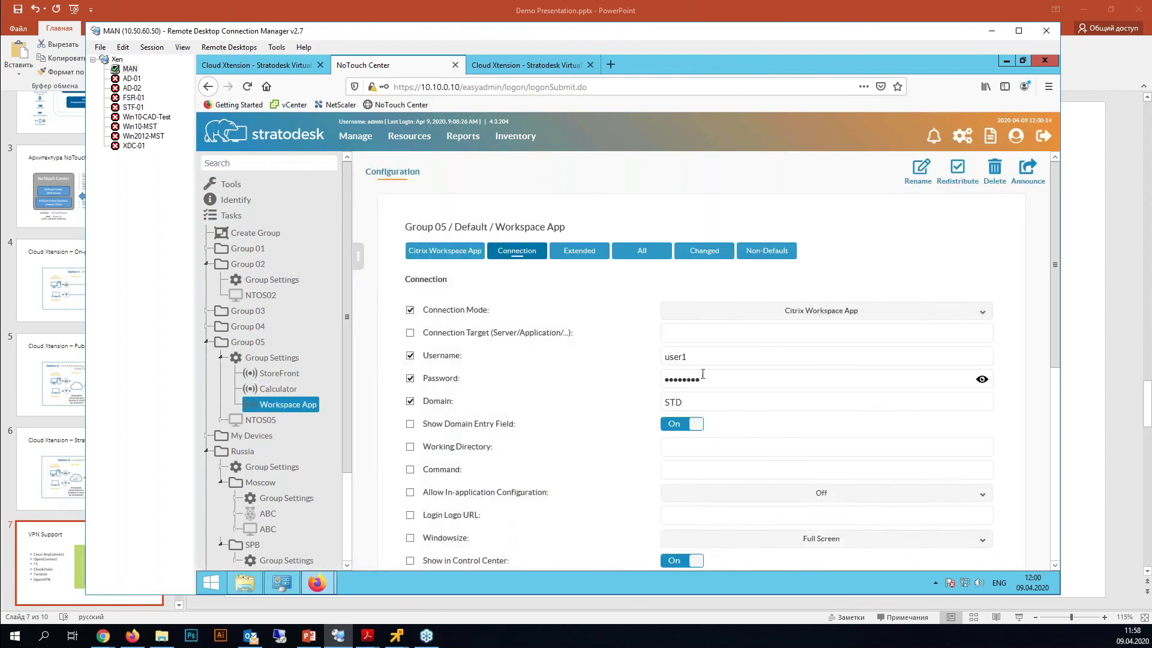
{"action": "left_click", "coordinate": [447, 251]}
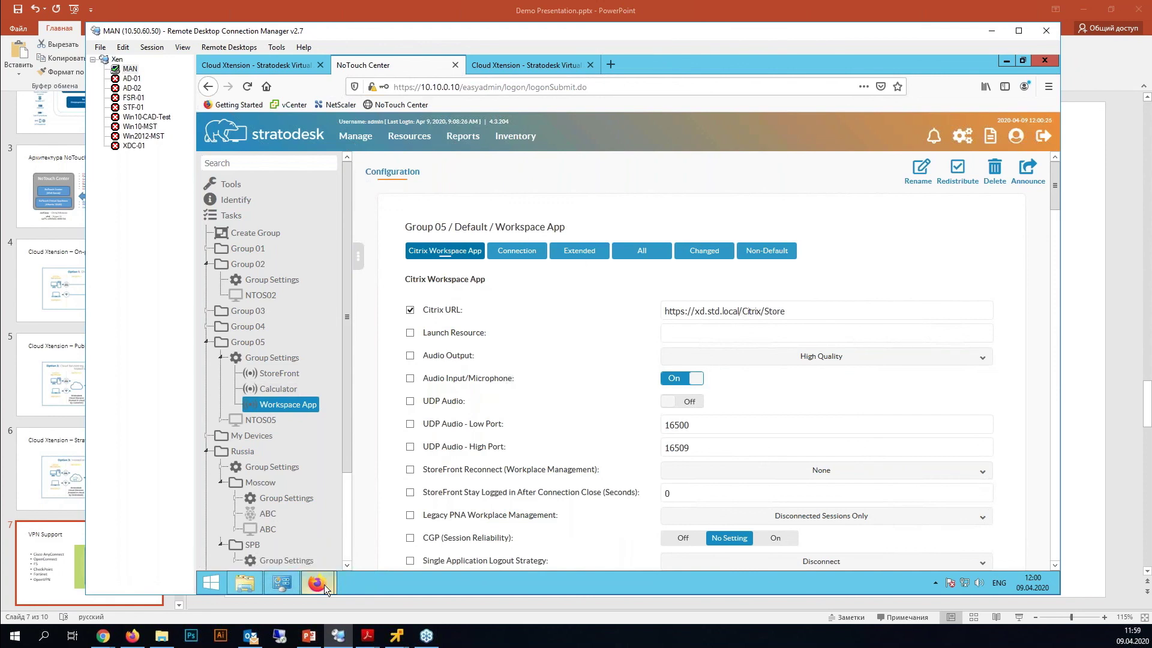
Return to NTOS05's shadowed desktop, launch the Calculator session there, and minimize the shadowing window
{"action": "mouse_move", "coordinate": [324, 584]}
{"action": "left_click", "coordinate": [416, 511]}
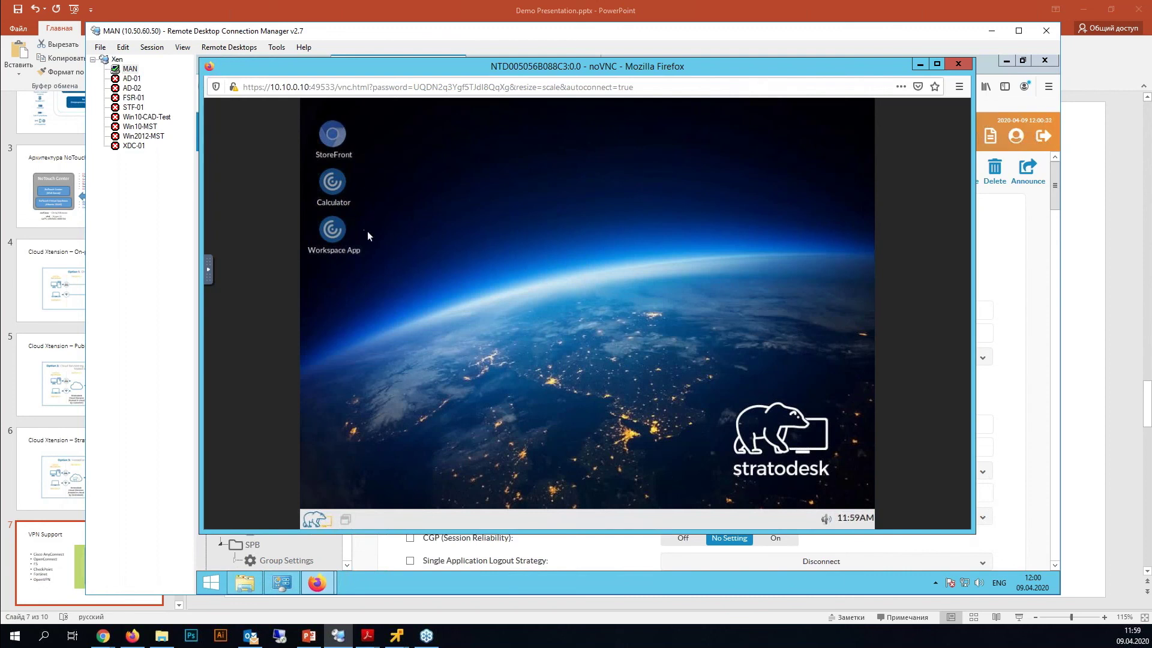
{"action": "double_click", "coordinate": [334, 183]}
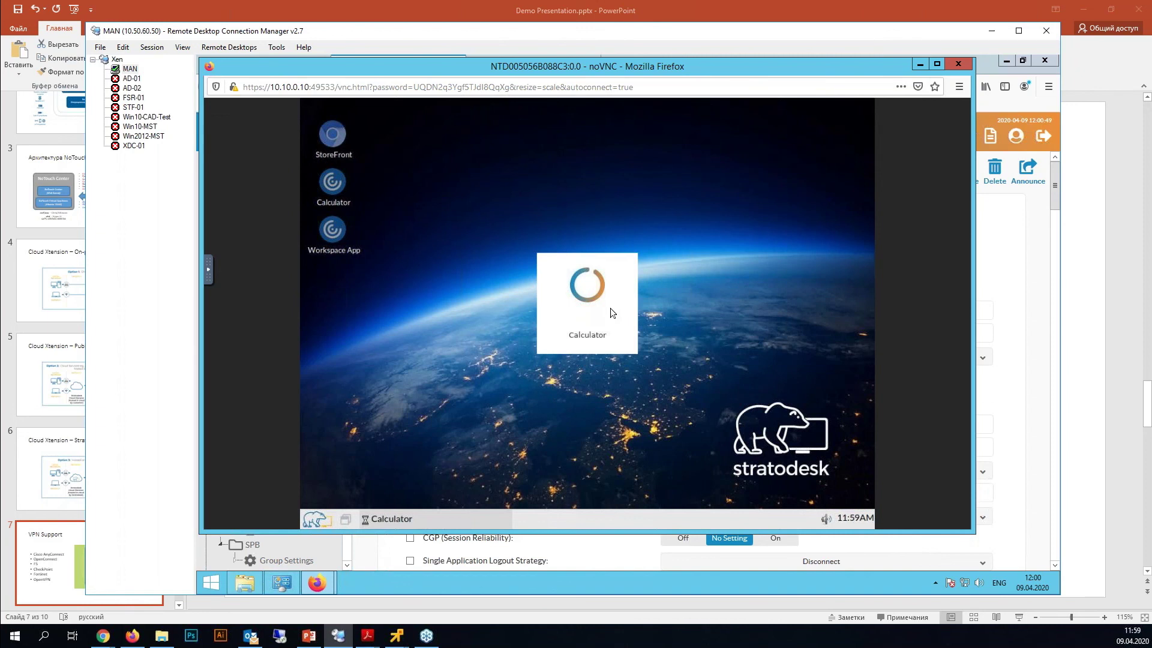
{"action": "left_click", "coordinate": [920, 65]}
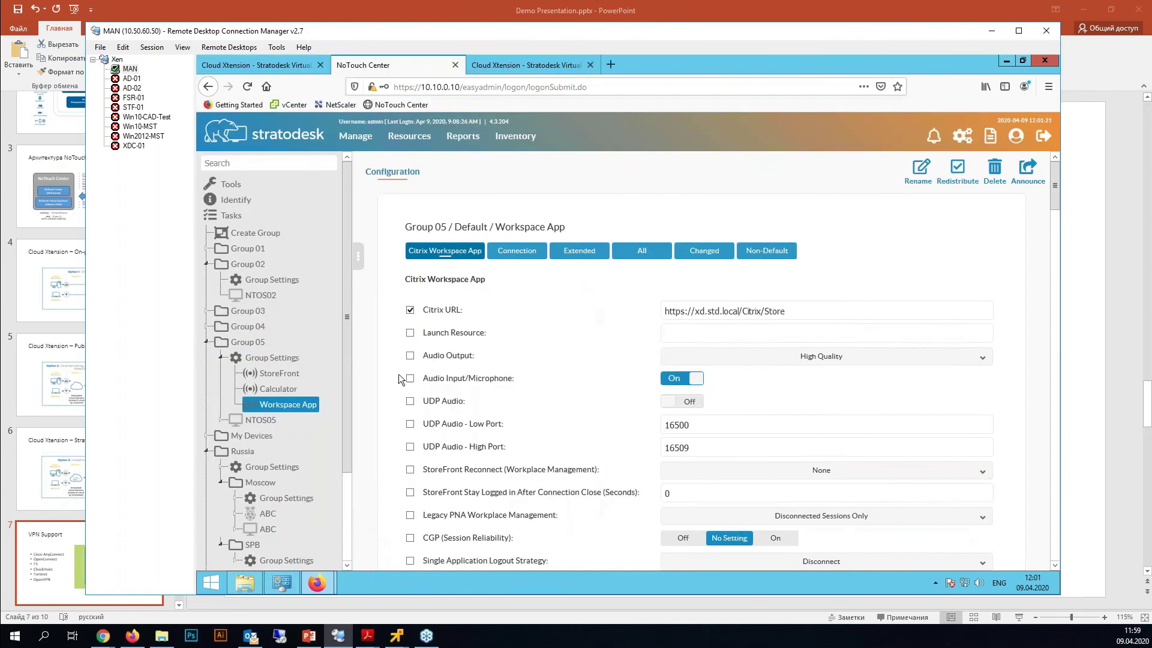
Create a new connection named Notepad in Group 05's settings and set its Connection Mode to Citrix Workspace App
{"action": "left_click", "coordinate": [277, 359]}
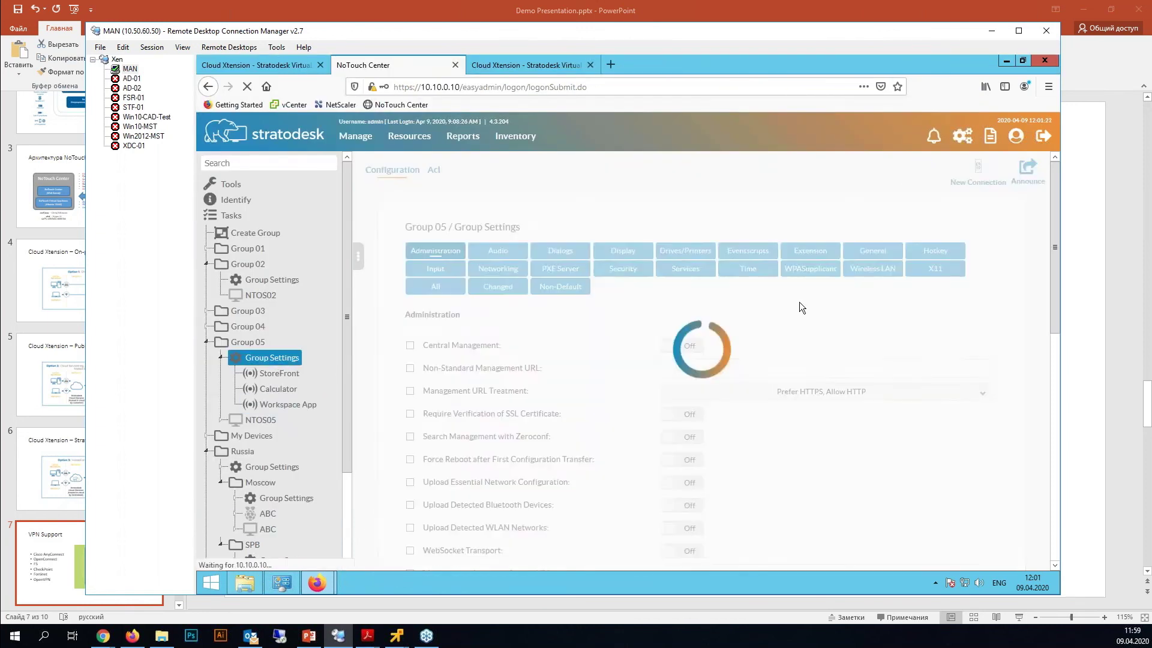
{"action": "left_click", "coordinate": [978, 168]}
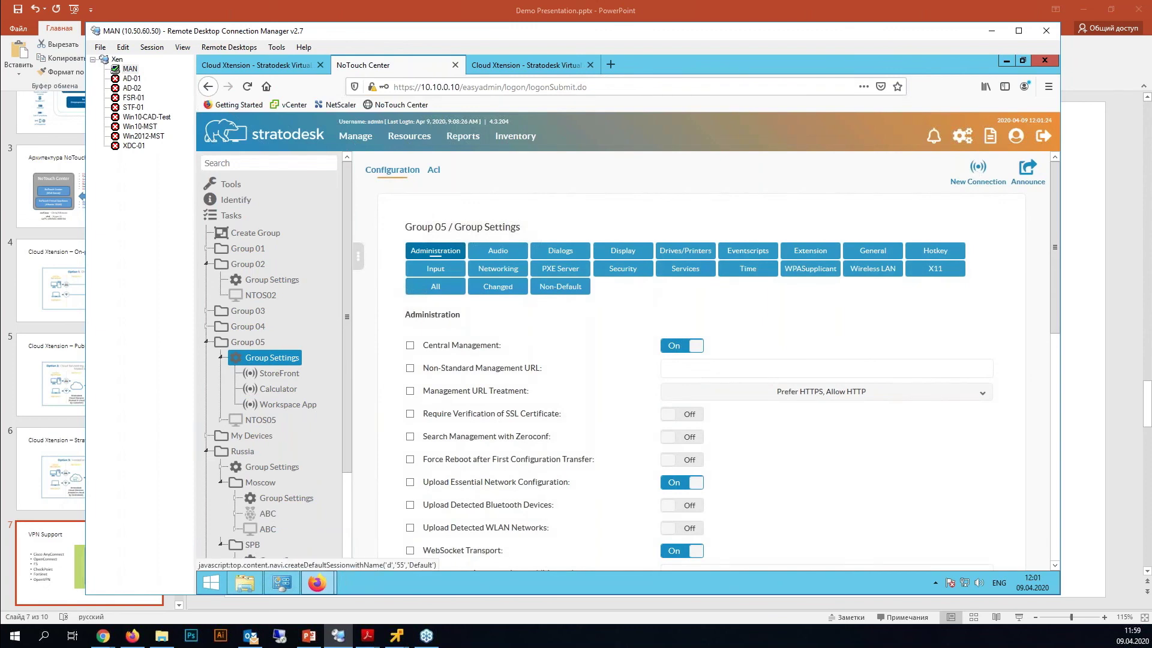
{"action": "type", "text": "Notepad"}
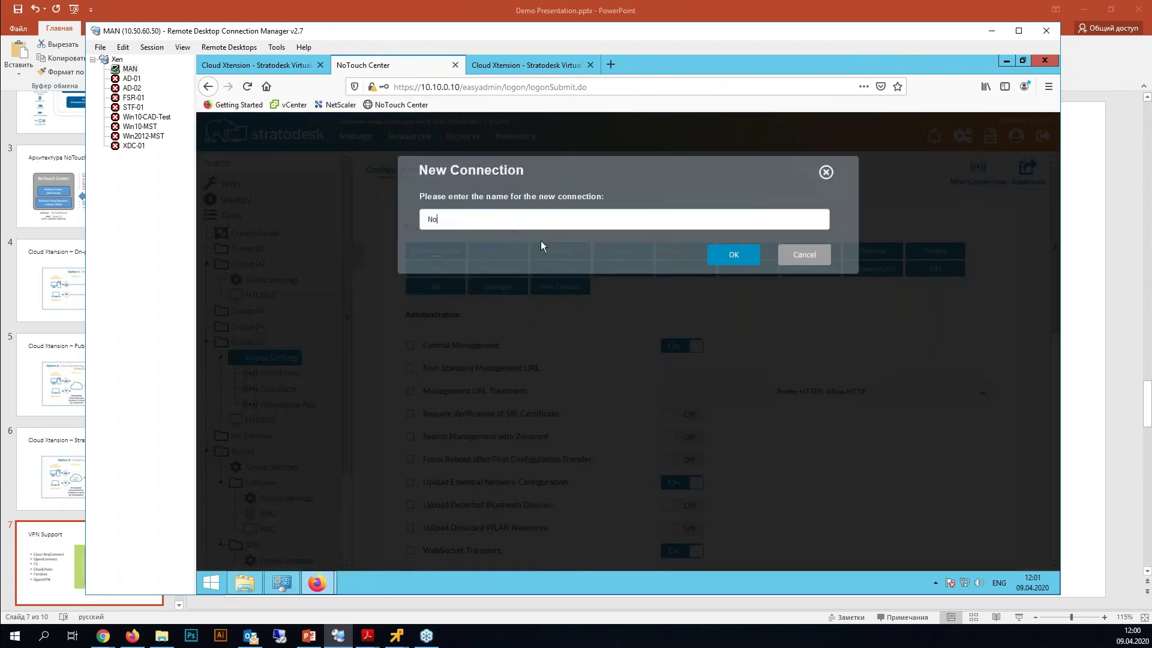
{"action": "left_click", "coordinate": [729, 257]}
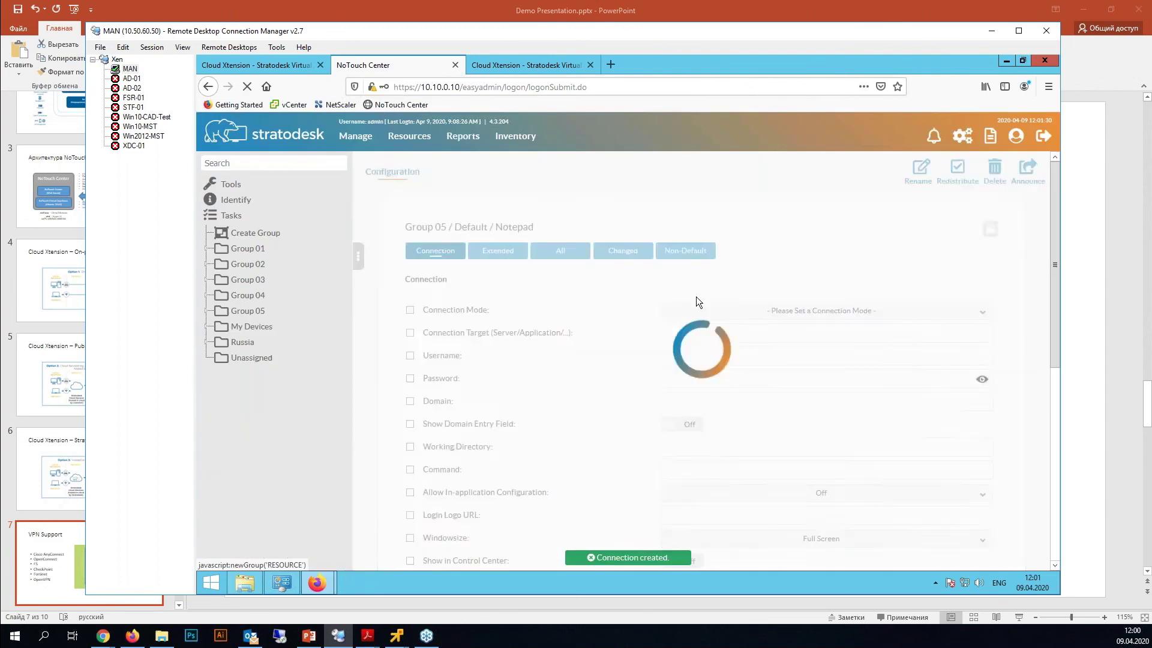
{"action": "left_click", "coordinate": [726, 311]}
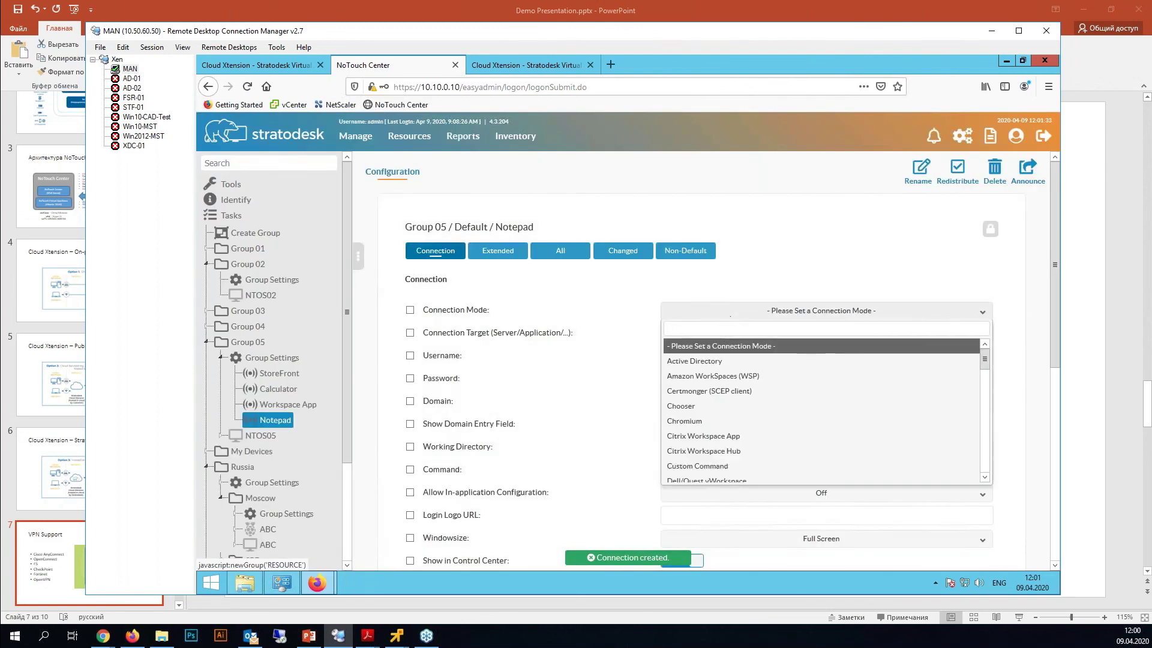
{"action": "left_click", "coordinate": [718, 442]}
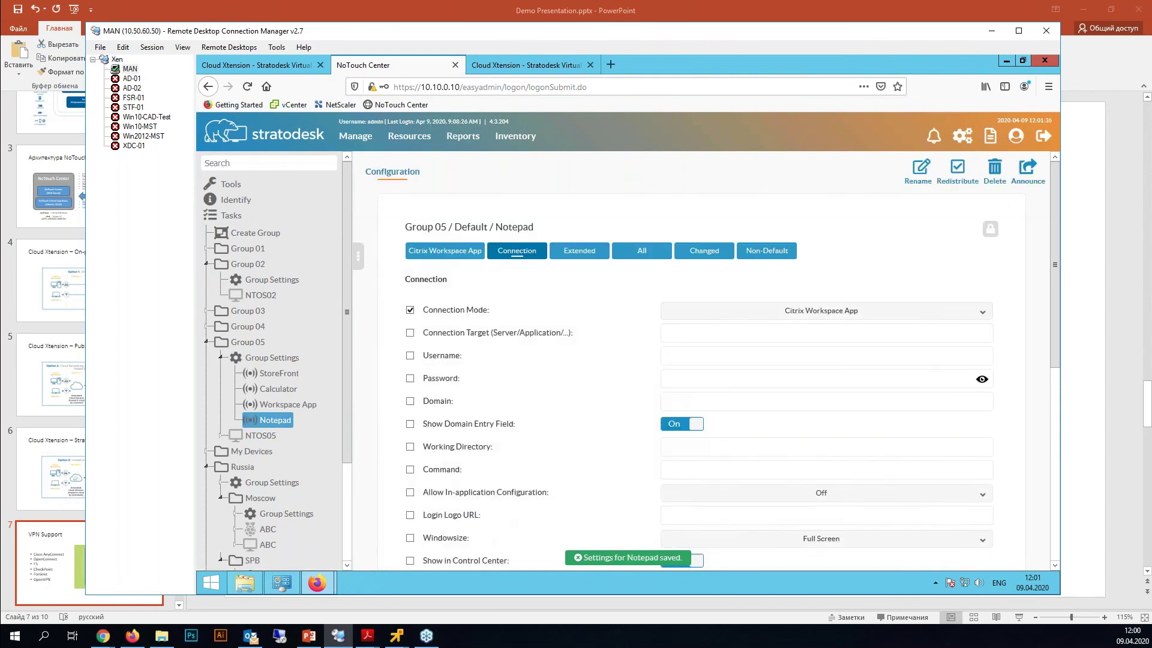
Fill in the Notepad connection's credentials with username user1, the account password and domain STD
{"action": "left_click", "coordinate": [661, 372]}
{"action": "left_click", "coordinate": [672, 354]}
{"action": "type", "text": "user1"}
{"action": "left_click", "coordinate": [698, 374]}
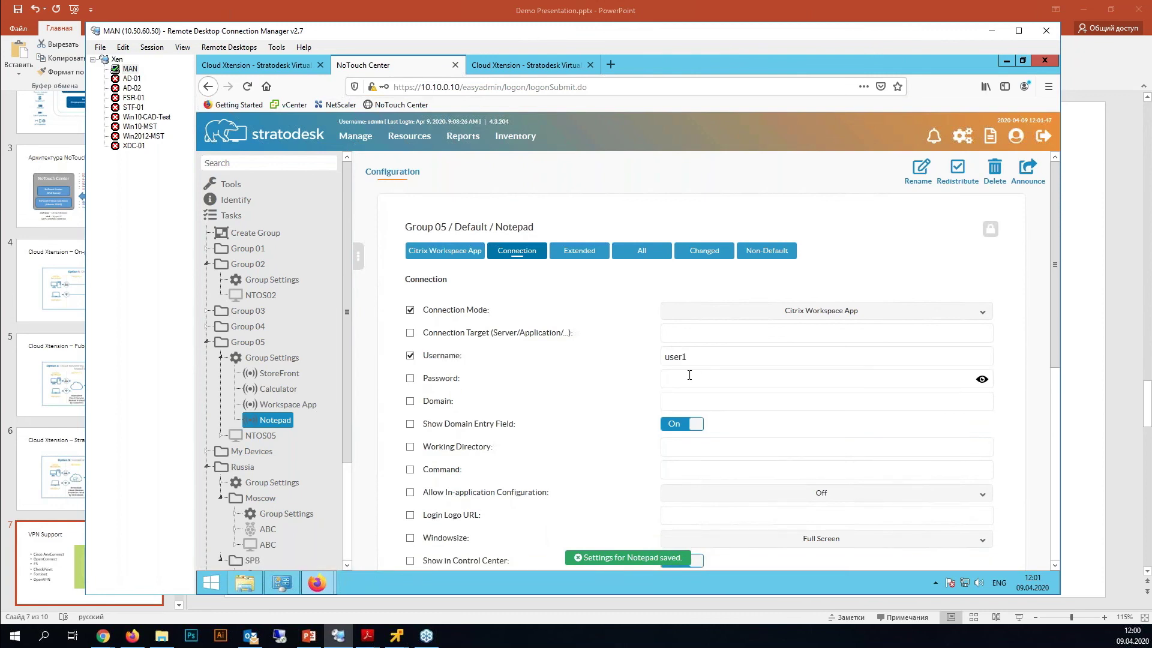
{"action": "type", "text": "********"}
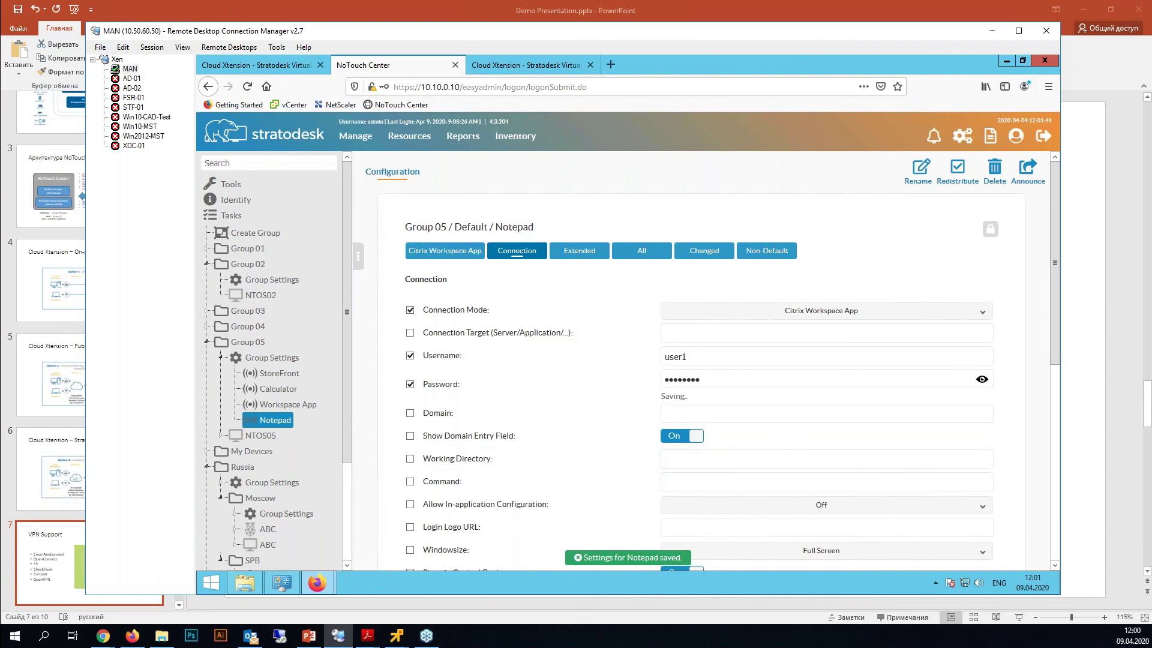
{"action": "left_click", "coordinate": [692, 402]}
{"action": "type", "text": "STD"}
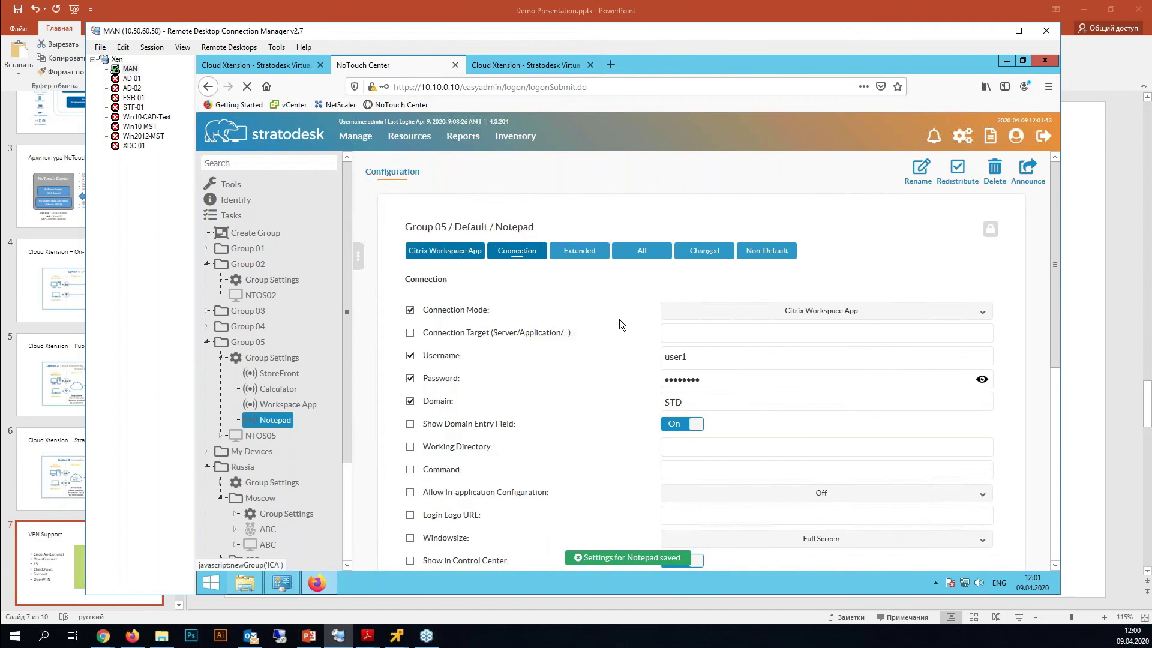
{"action": "left_click", "coordinate": [451, 252]}
{"action": "left_click", "coordinate": [666, 311]}
{"action": "left_click", "coordinate": [672, 328]}
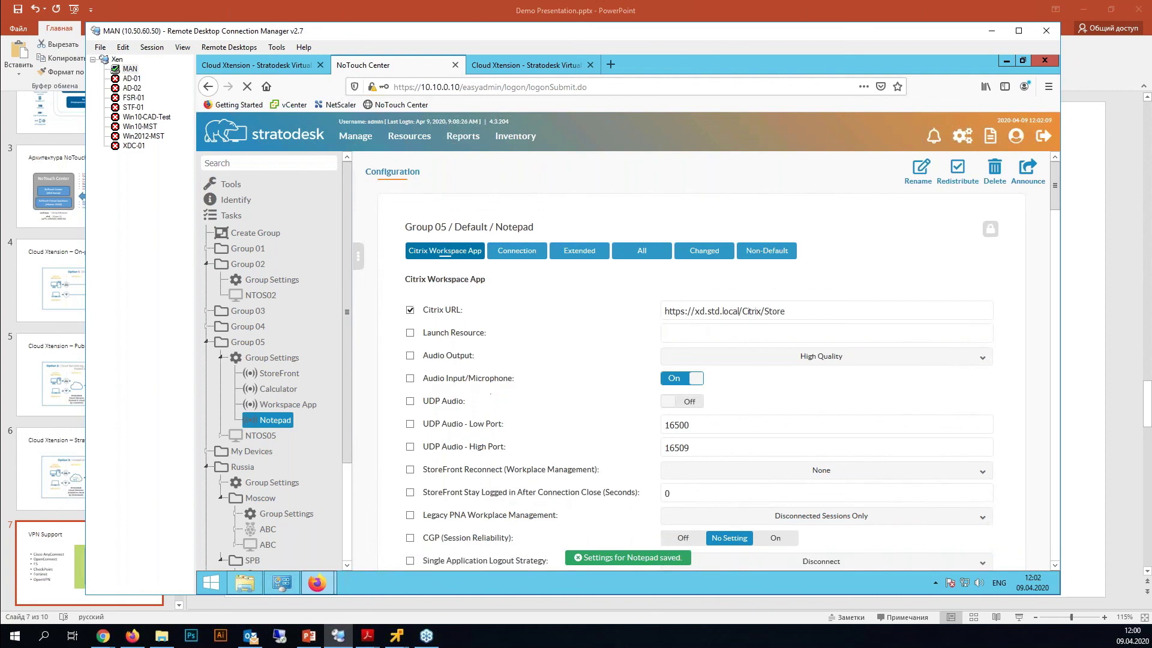
{"action": "left_click", "coordinate": [680, 335]}
{"action": "type", "text": "Notepad"}
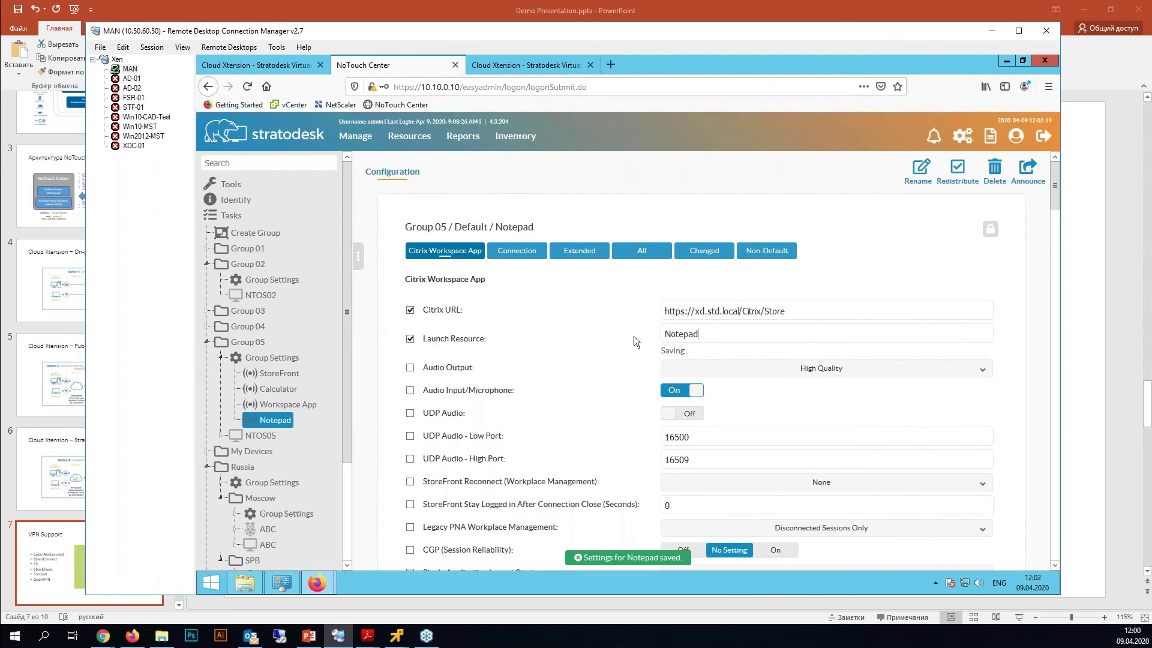
{"action": "left_click", "coordinate": [634, 336]}
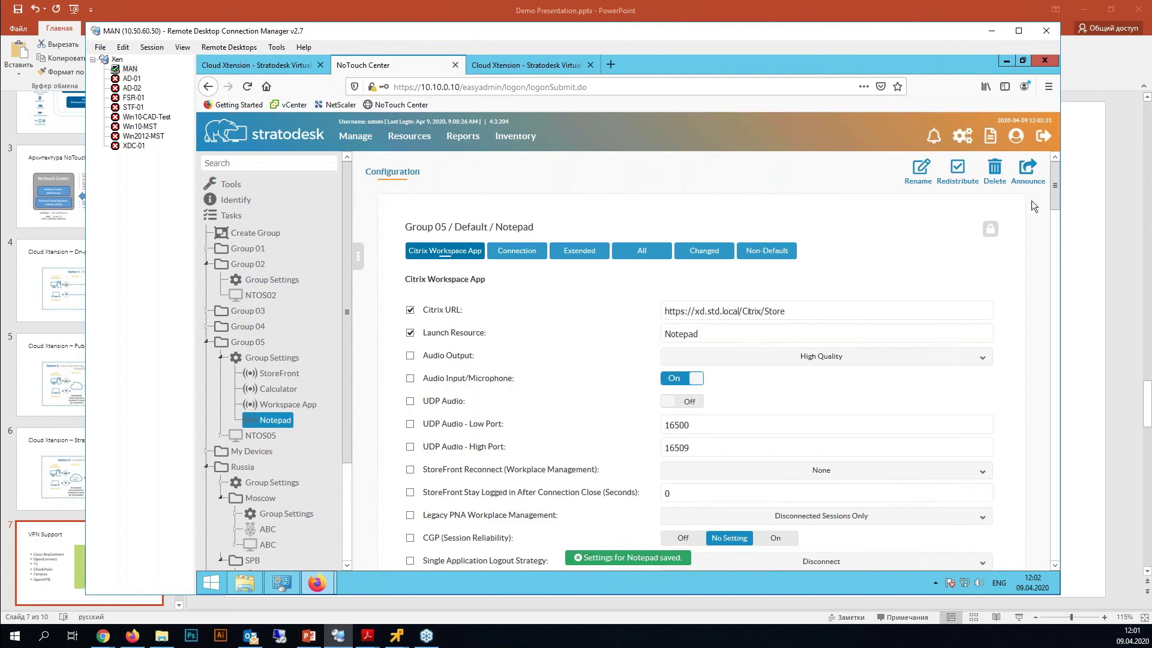
Announce the new configuration to all devices in Group 05 and return to the shadowed device's desktop
{"action": "left_click", "coordinate": [1028, 171]}
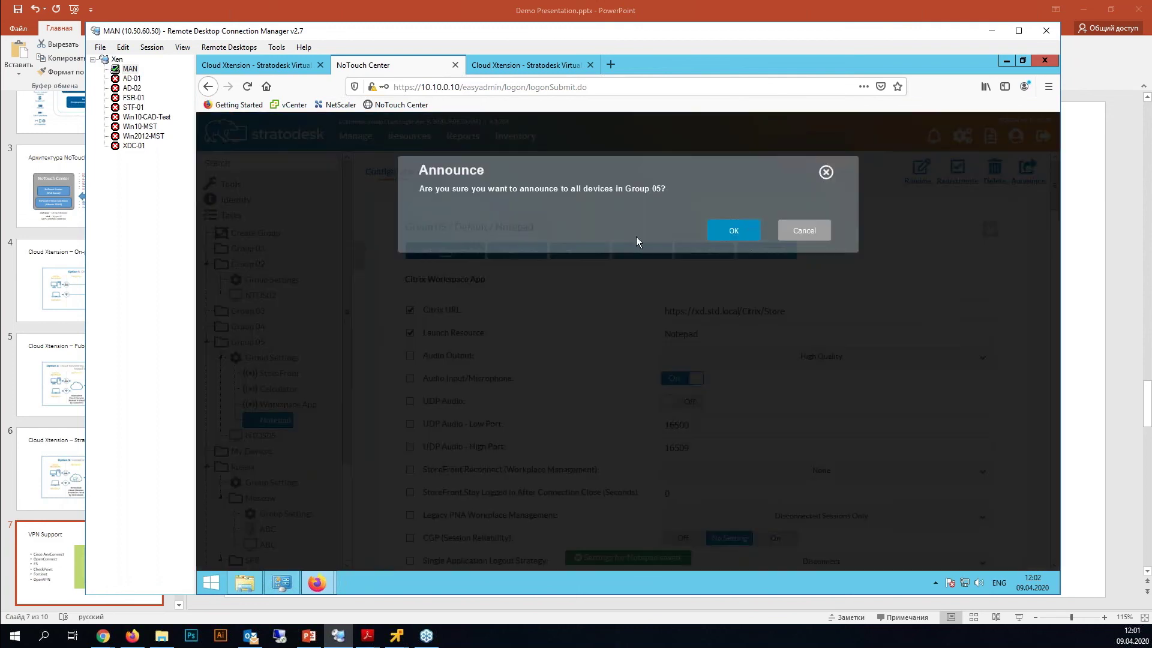
{"action": "left_click", "coordinate": [750, 234]}
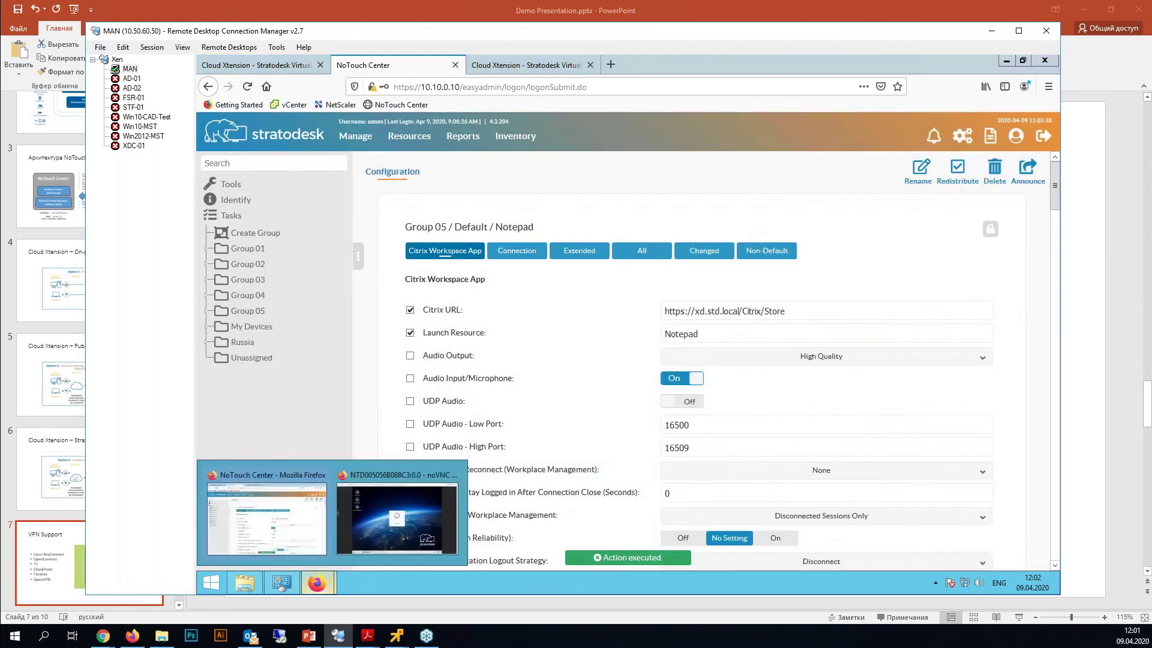
{"action": "left_click", "coordinate": [434, 495]}
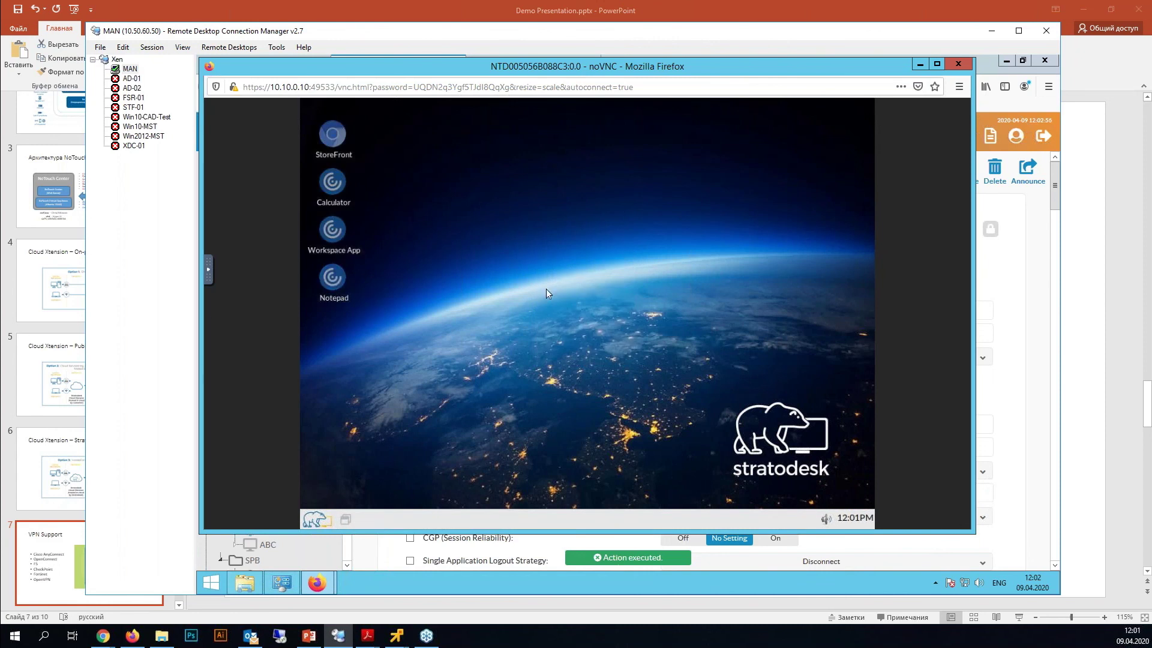
Launch the Workspace App connection on the shadowed device, look through its published resources and open TS1 Desktop
{"action": "left_click", "coordinate": [333, 231]}
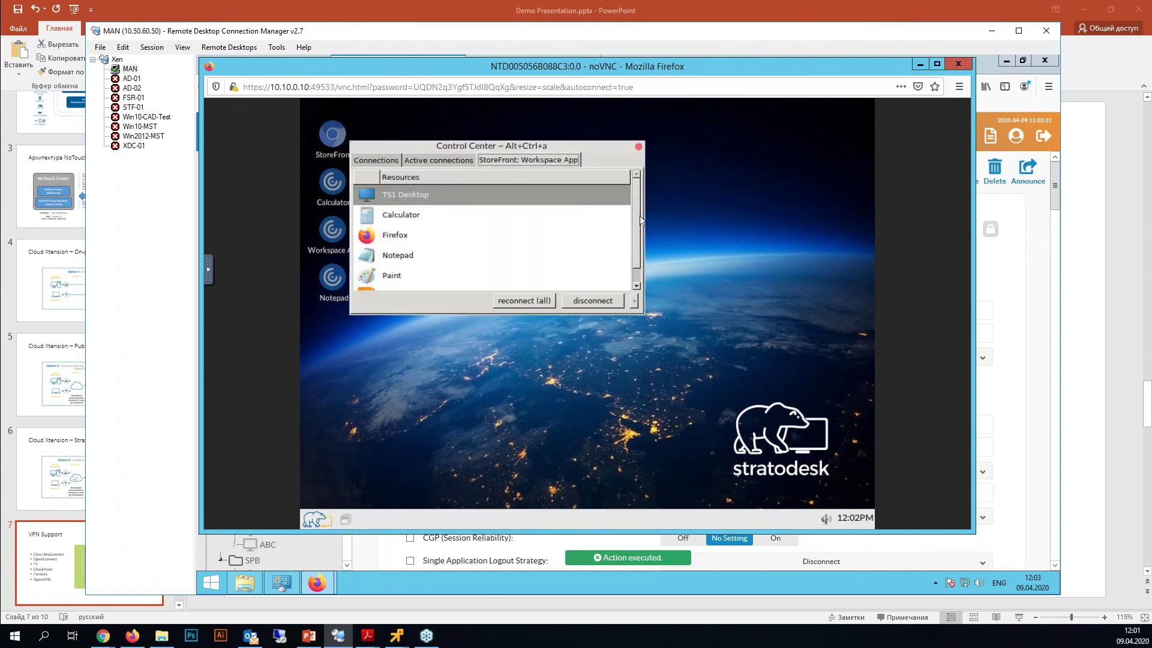
{"action": "scroll", "coordinate": [636, 251], "scroll_direction": "down", "scroll_amount": 1}
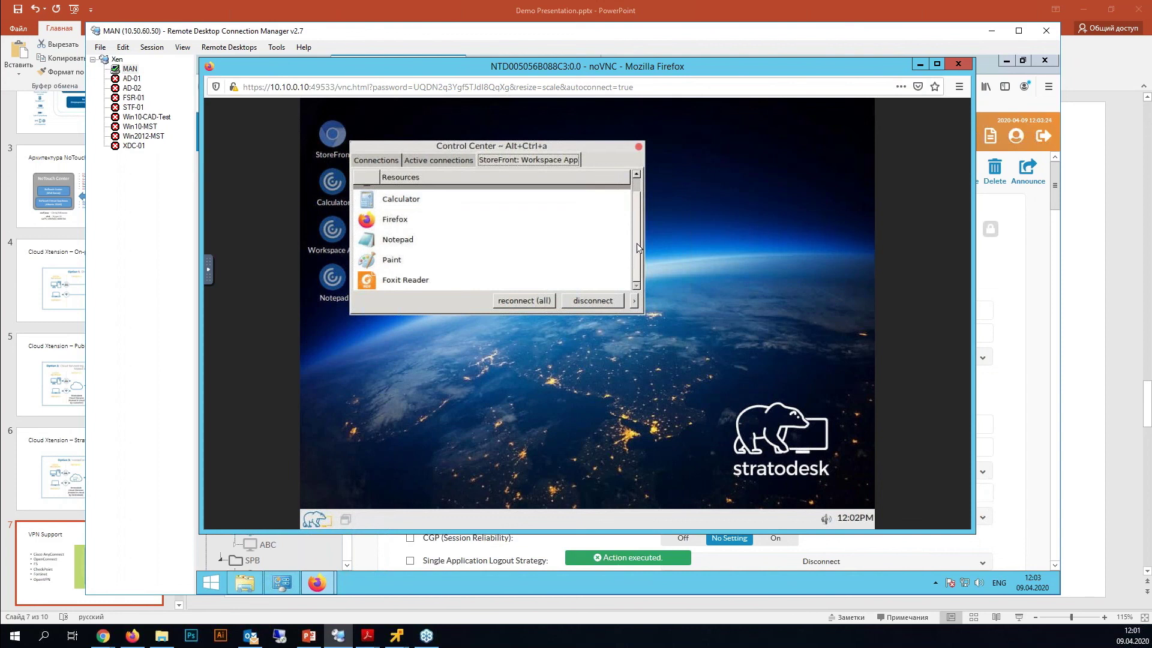
{"action": "scroll", "coordinate": [639, 214], "scroll_direction": "up", "scroll_amount": 1}
{"action": "scroll", "coordinate": [635, 225], "scroll_direction": "down", "scroll_amount": 1}
{"action": "scroll", "coordinate": [636, 225], "scroll_direction": "up", "scroll_amount": 1}
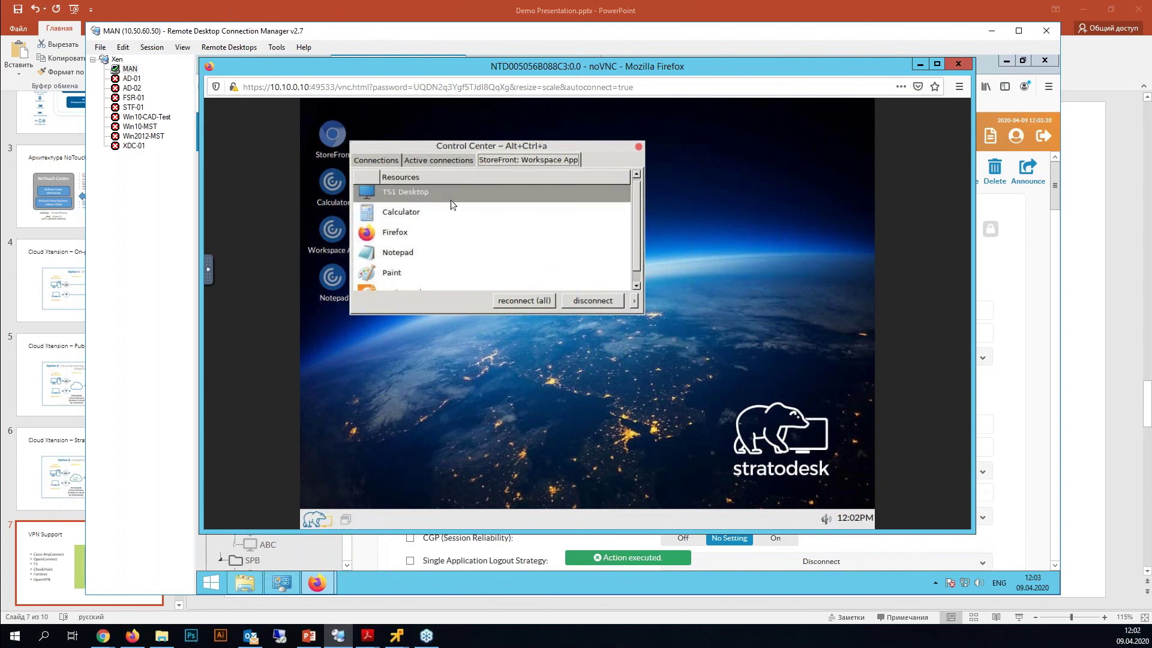
{"action": "double_click", "coordinate": [402, 193]}
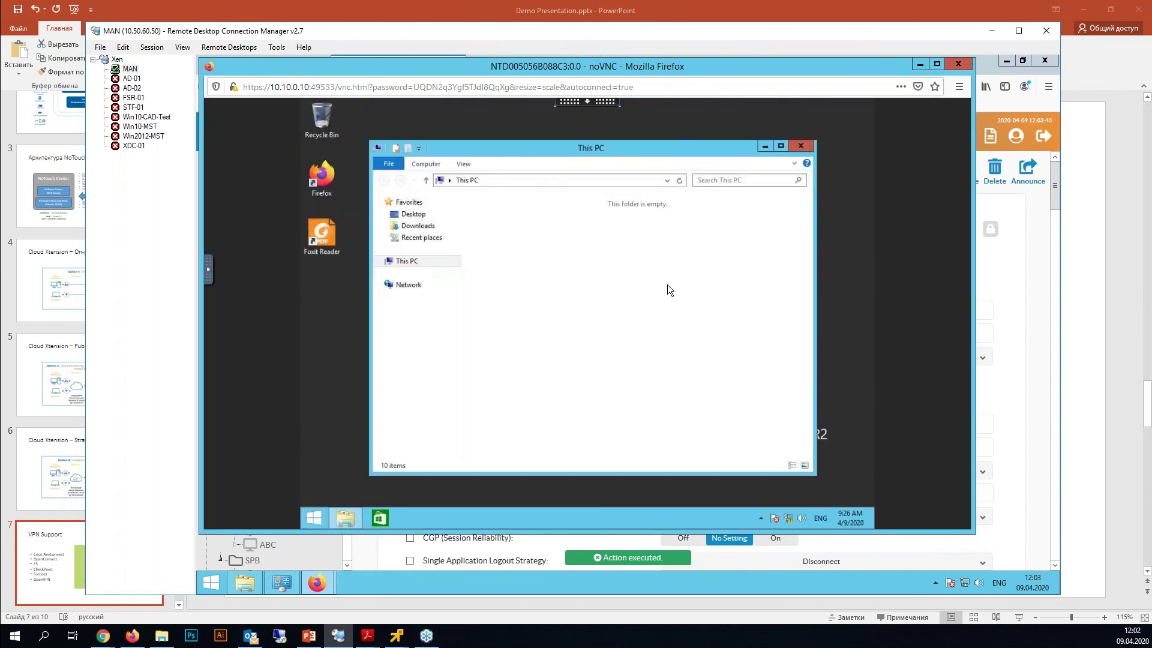
Close the This PC window and leave the TS1 Desktop session
{"action": "left_click", "coordinate": [804, 144]}
{"action": "left_click", "coordinate": [594, 105]}
{"action": "left_click", "coordinate": [690, 112]}
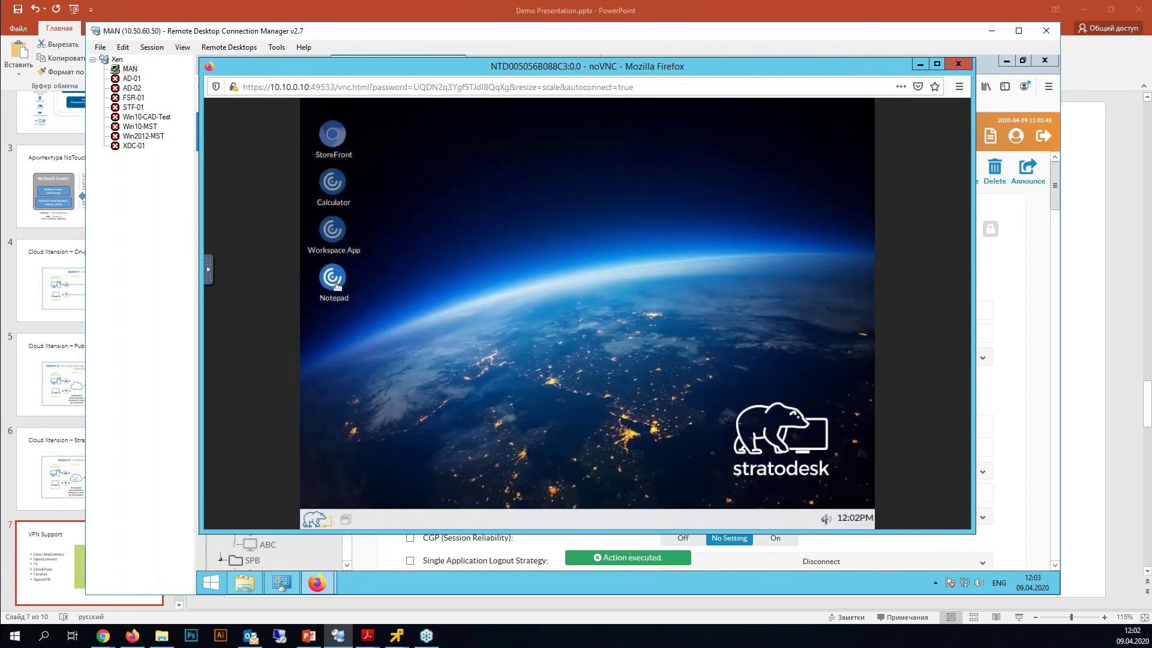
Launch the Notepad connection on the shadowed device, close the Notepad session and minimize the shadowing window
{"action": "left_click", "coordinate": [334, 277]}
{"action": "left_click_drag", "start_coordinate": [590, 162], "coordinate": [639, 167]}
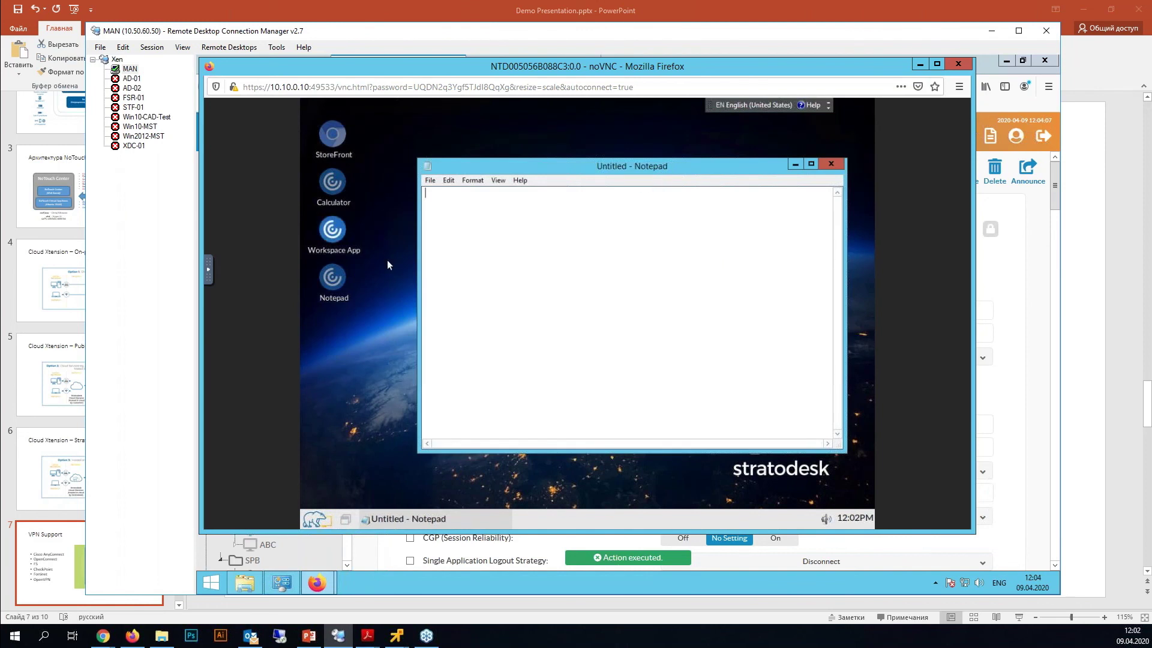
{"action": "left_click", "coordinate": [832, 164]}
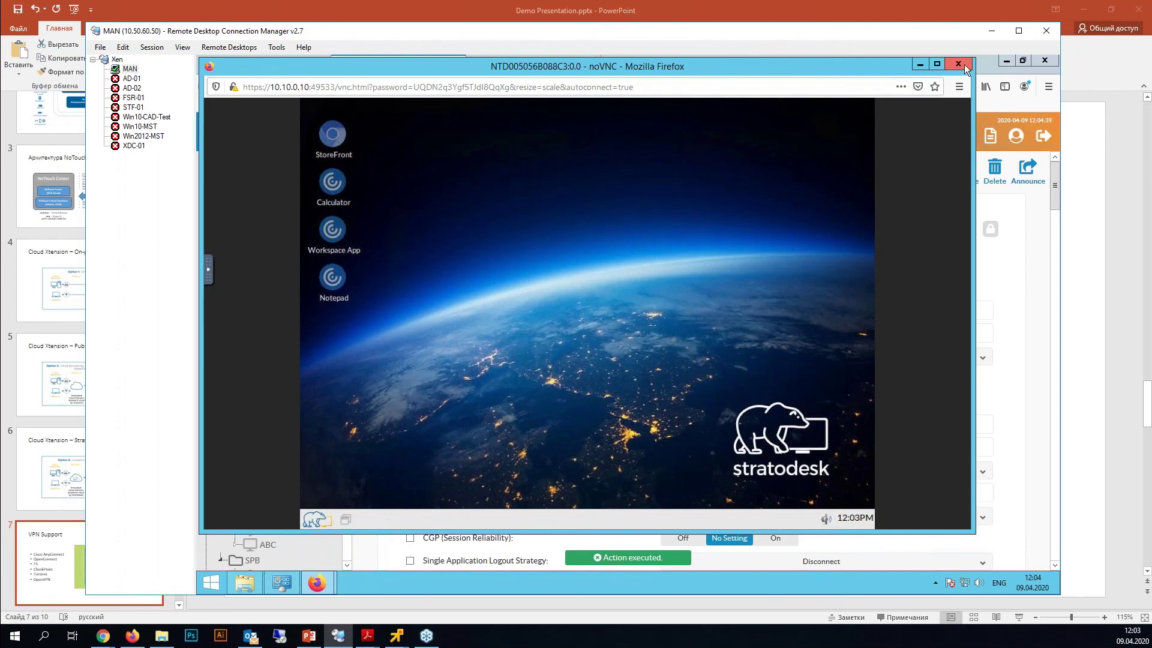
{"action": "left_click", "coordinate": [921, 64]}
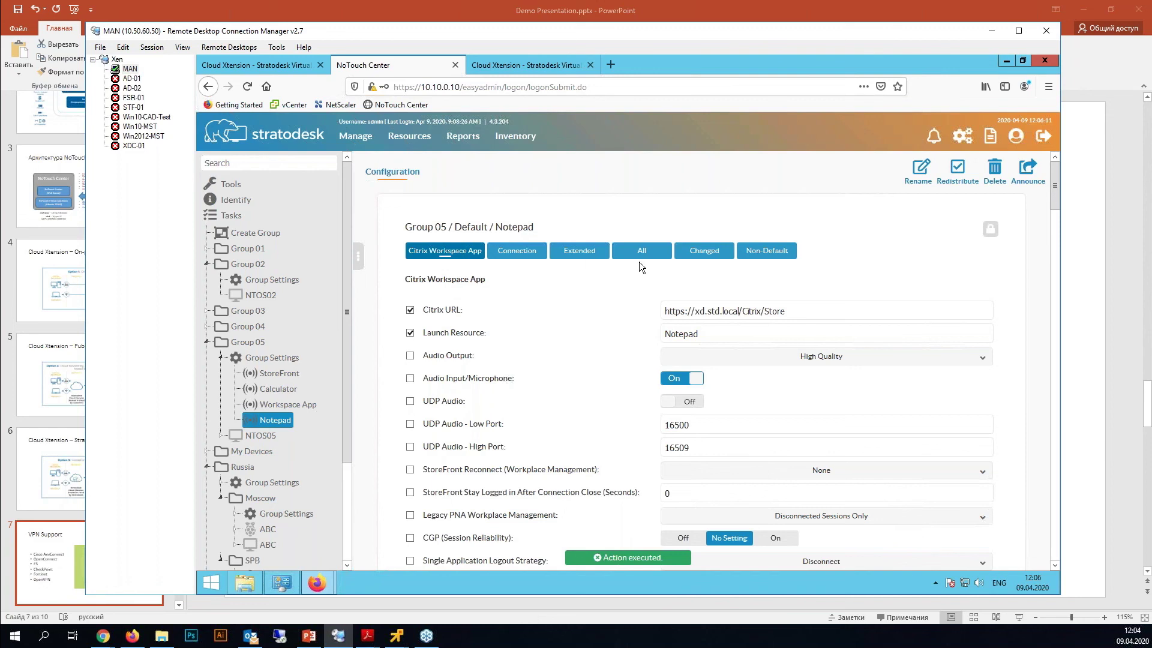
Leave the remote session for the PowerPoint presentation and show the Cloud Xtension – On-premise slide
{"action": "key", "text": "ctrl+Tab"}
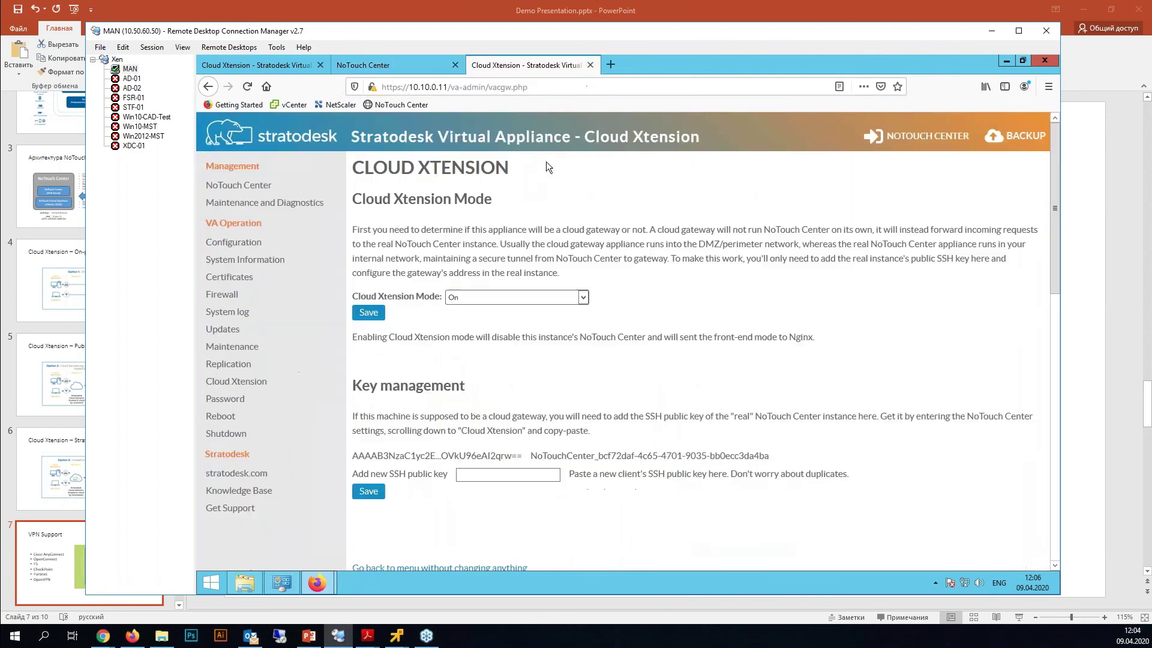
{"action": "left_click", "coordinate": [1006, 60]}
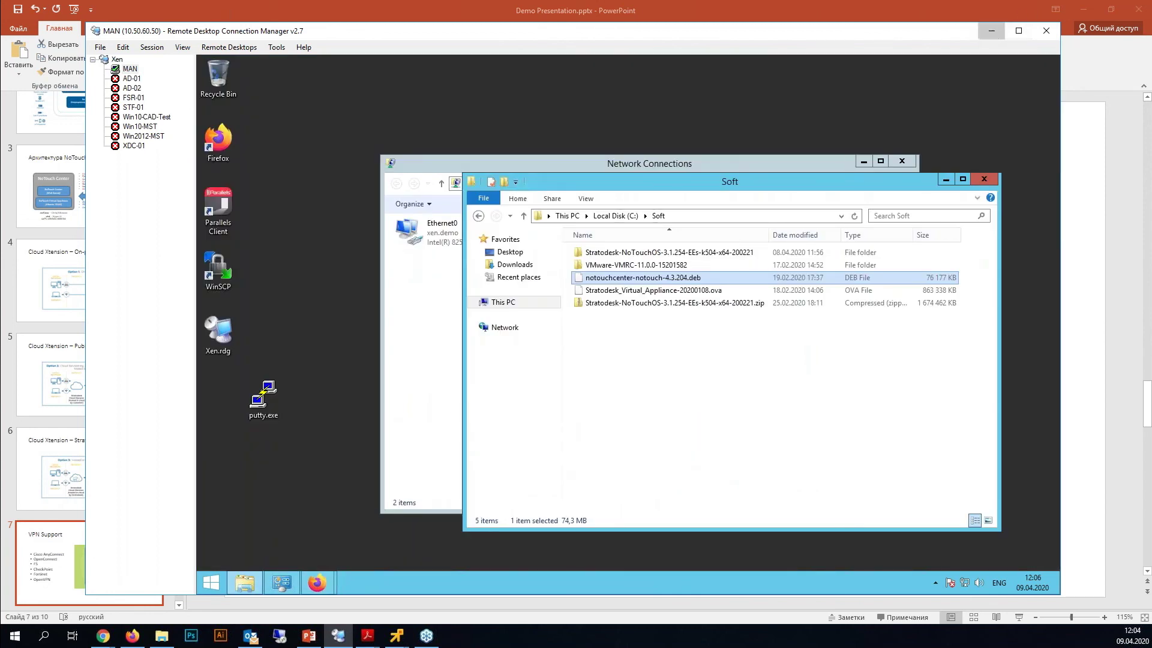
{"action": "left_click", "coordinate": [993, 34]}
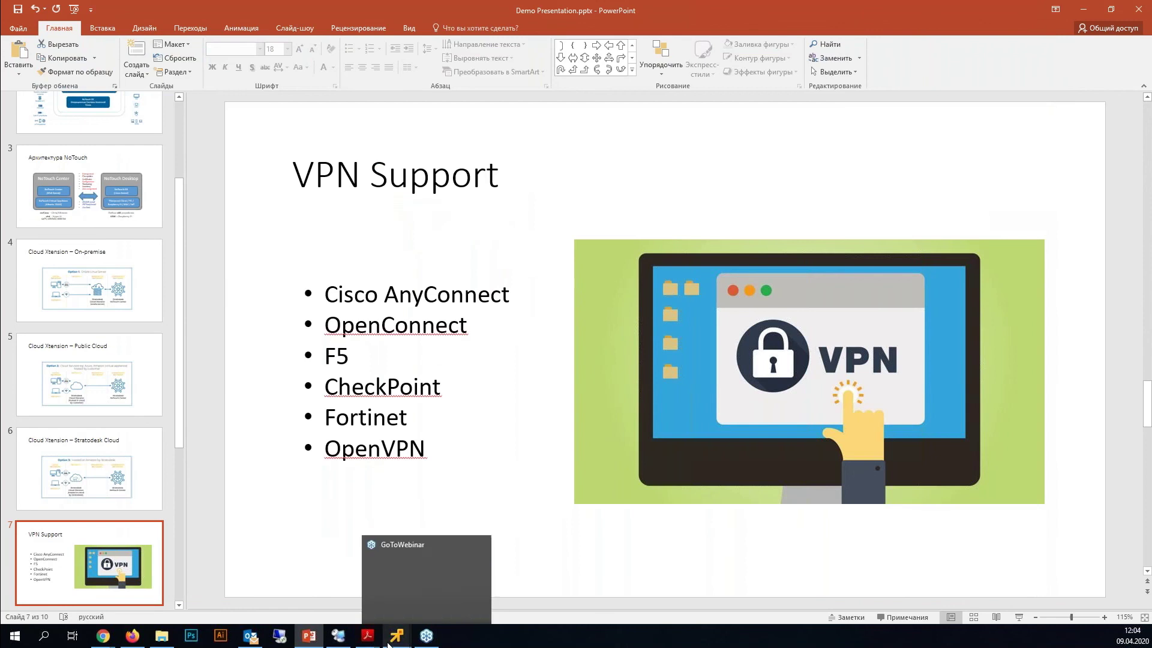
{"action": "mouse_move", "coordinate": [309, 636]}
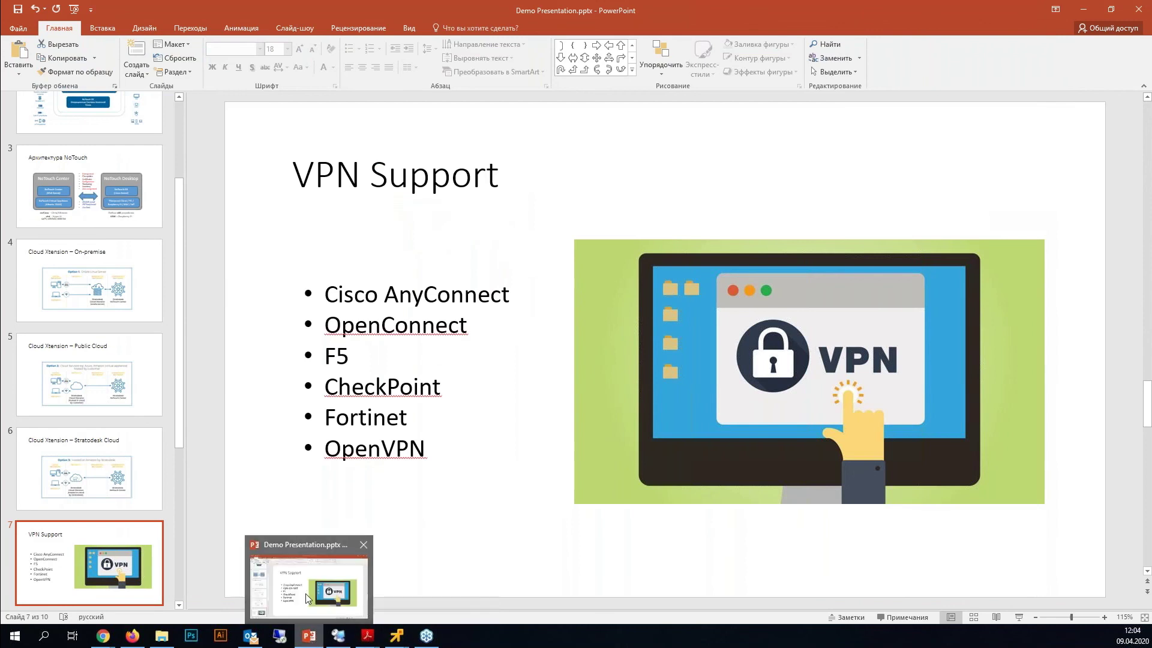
{"action": "left_click", "coordinate": [123, 294]}
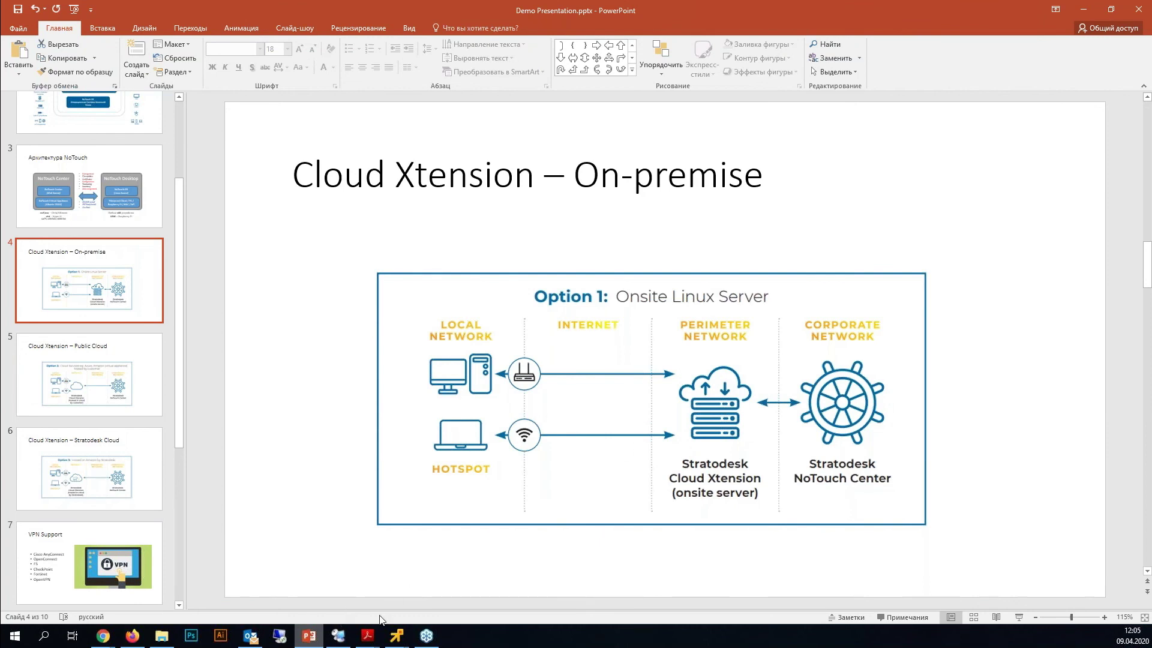
Check the remote session briefly, return to the PowerPoint presentation and show slide 2, Архитектура NoTouch
{"action": "mouse_move", "coordinate": [317, 636]}
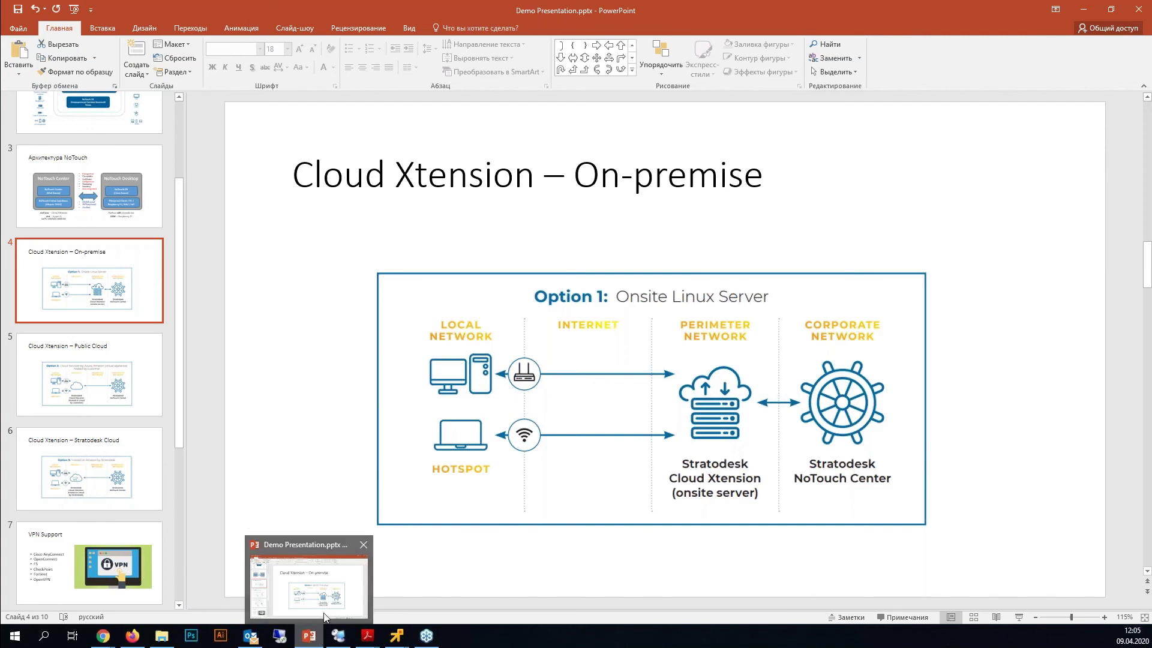
{"action": "left_click", "coordinate": [340, 637]}
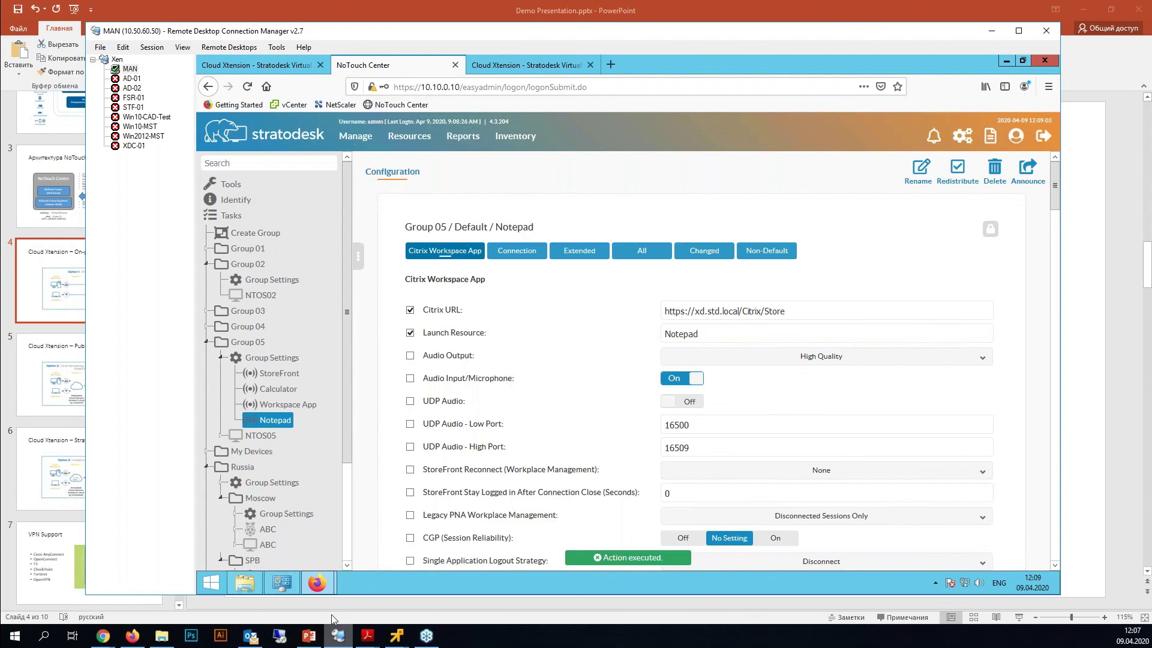
{"action": "left_click", "coordinate": [309, 636]}
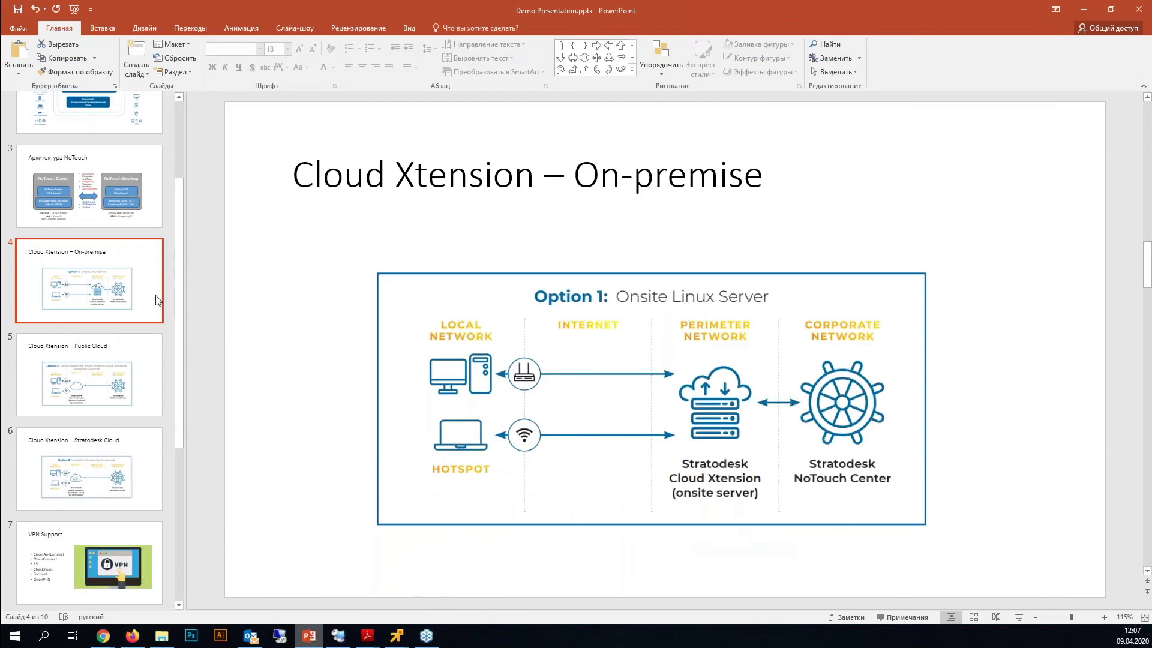
{"action": "scroll", "coordinate": [117, 189], "scroll_direction": "up", "scroll_amount": 3}
{"action": "left_click", "coordinate": [120, 260]}
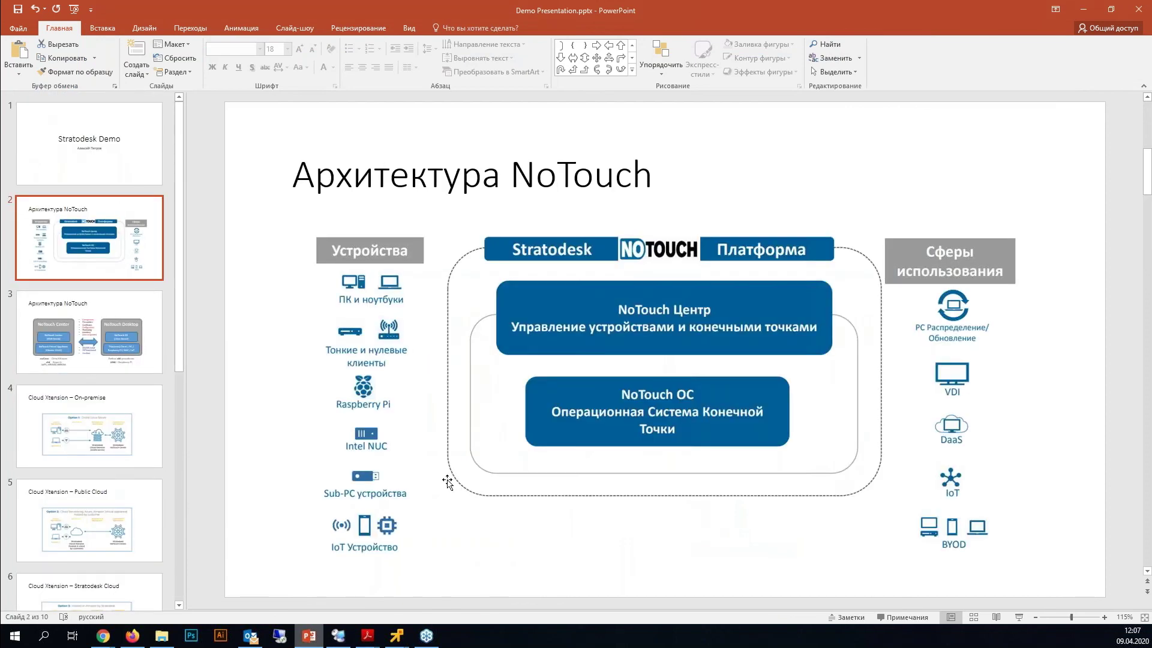